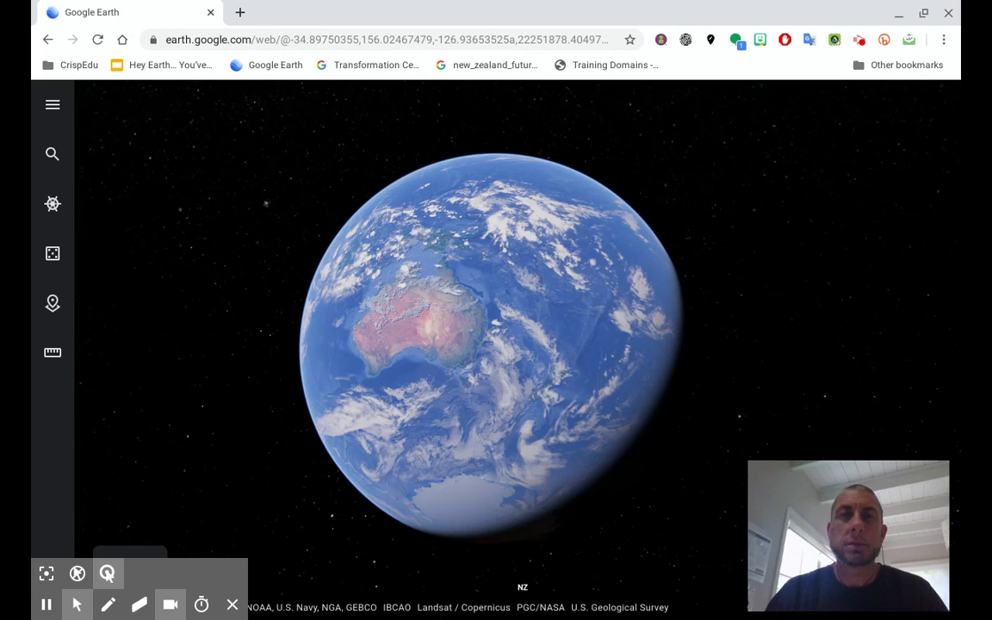
left_click(171, 605)
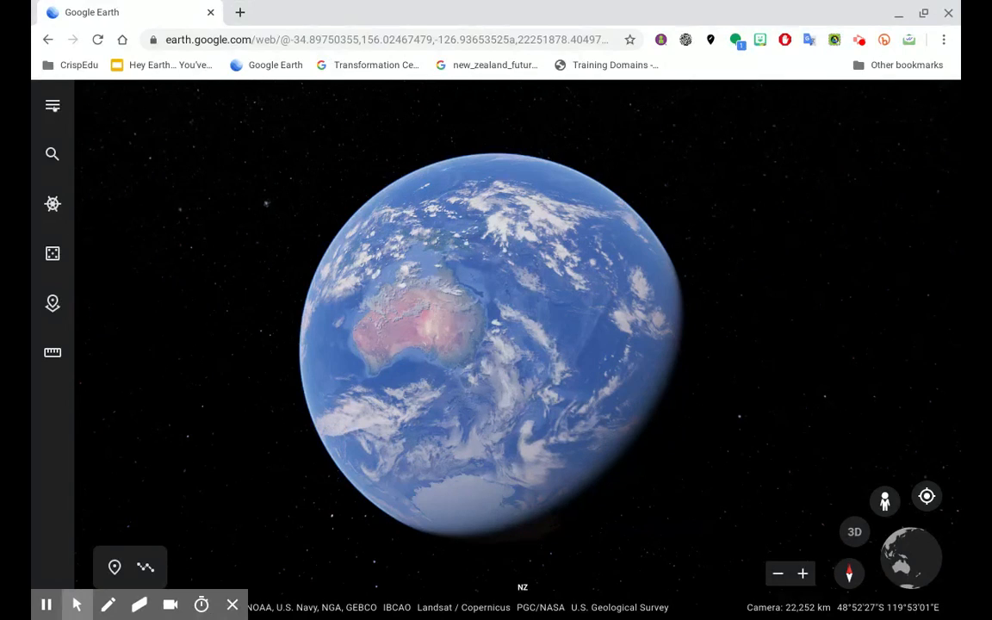
- Open the Map Style settings and preview Animated Clouds on the globe by turning the option on and off again
left_click(53, 104)
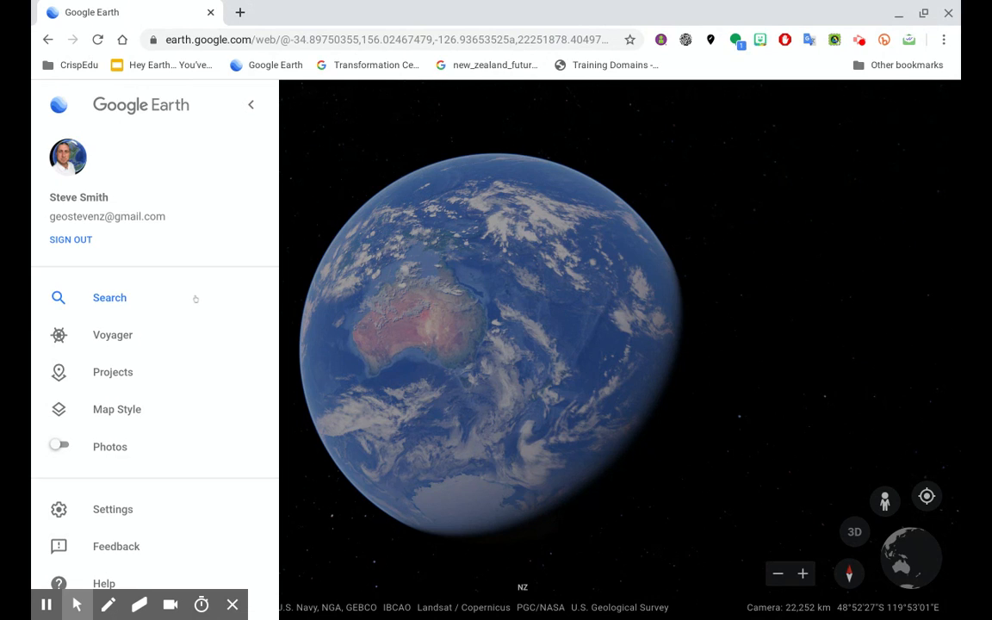
scroll(196, 299, "down", 2)
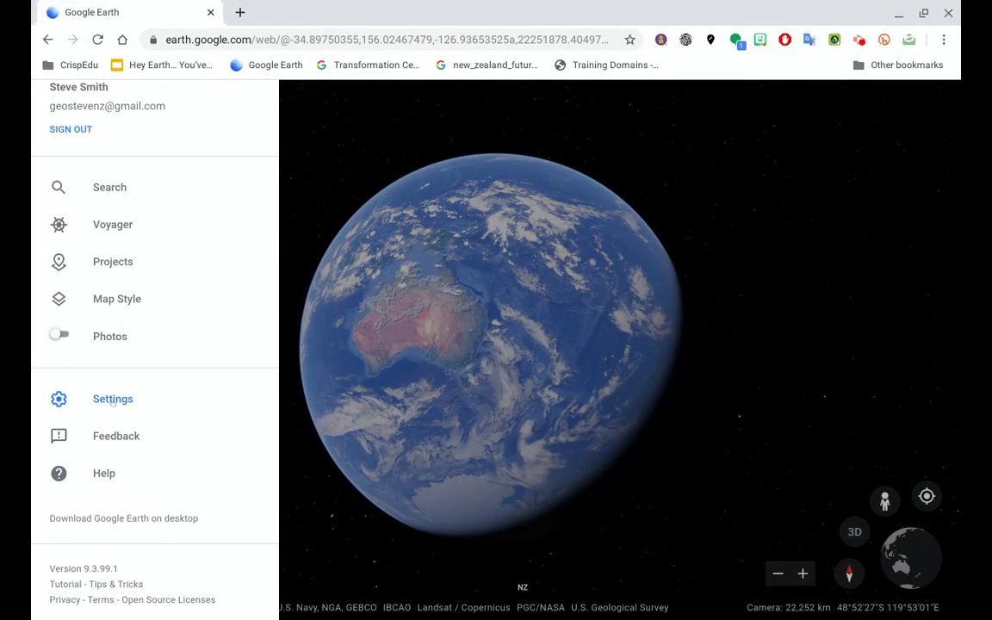
left_click(111, 302)
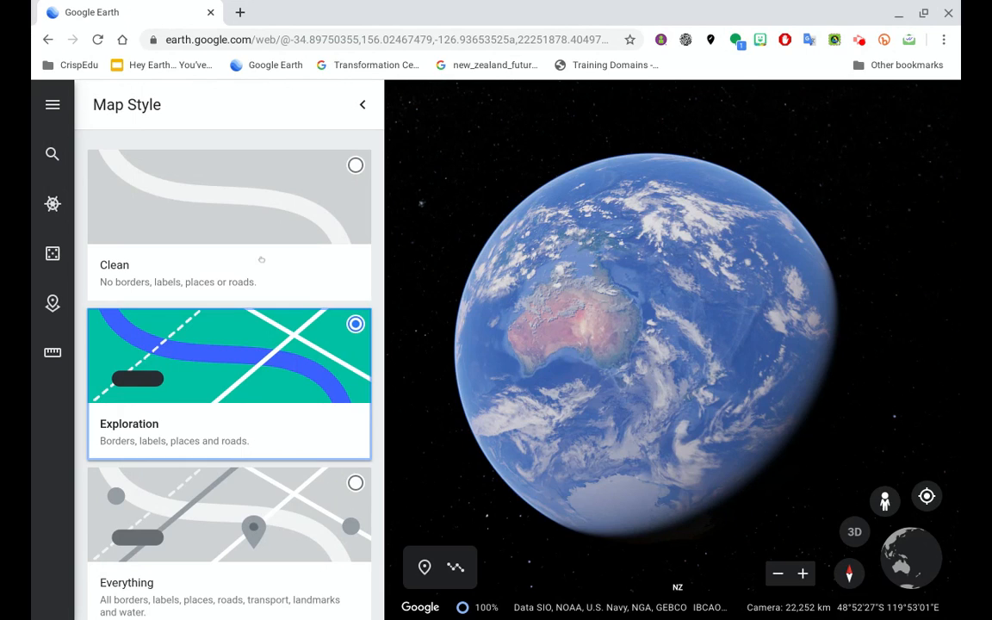
scroll(259, 302, "down", 4)
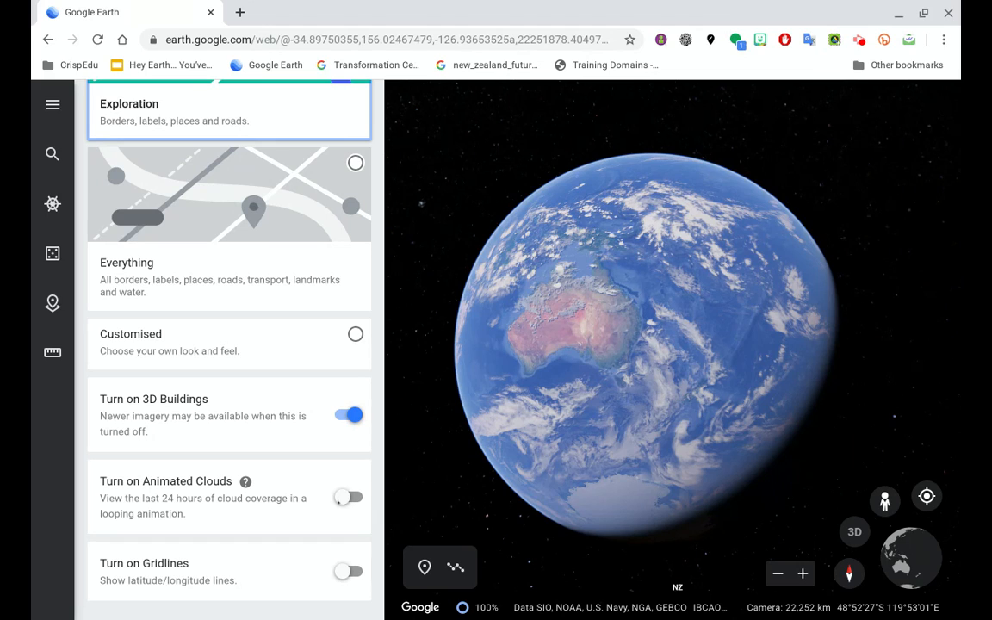
left_click(356, 497)
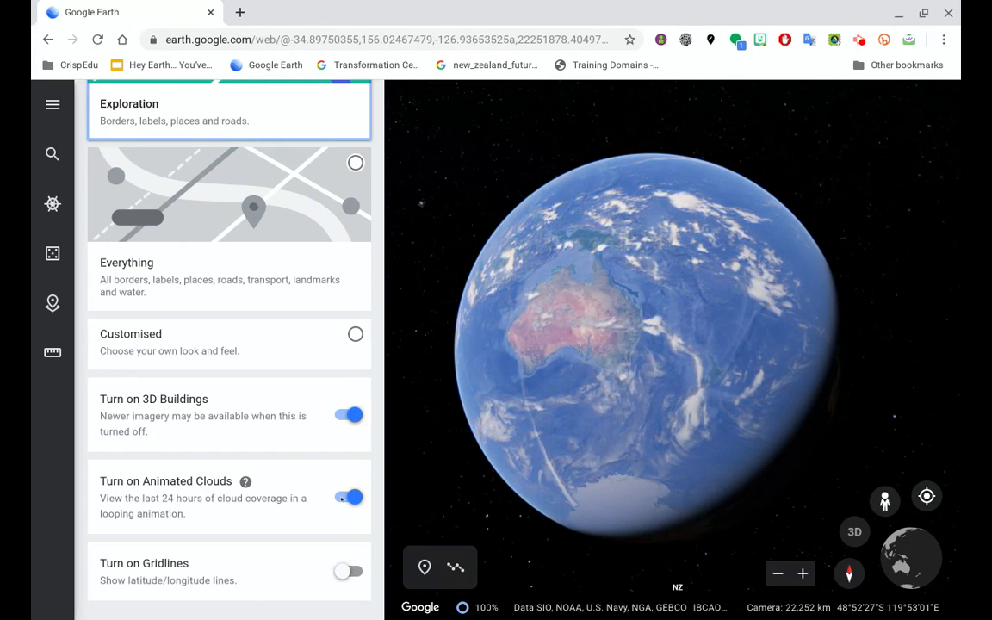
left_click(343, 498)
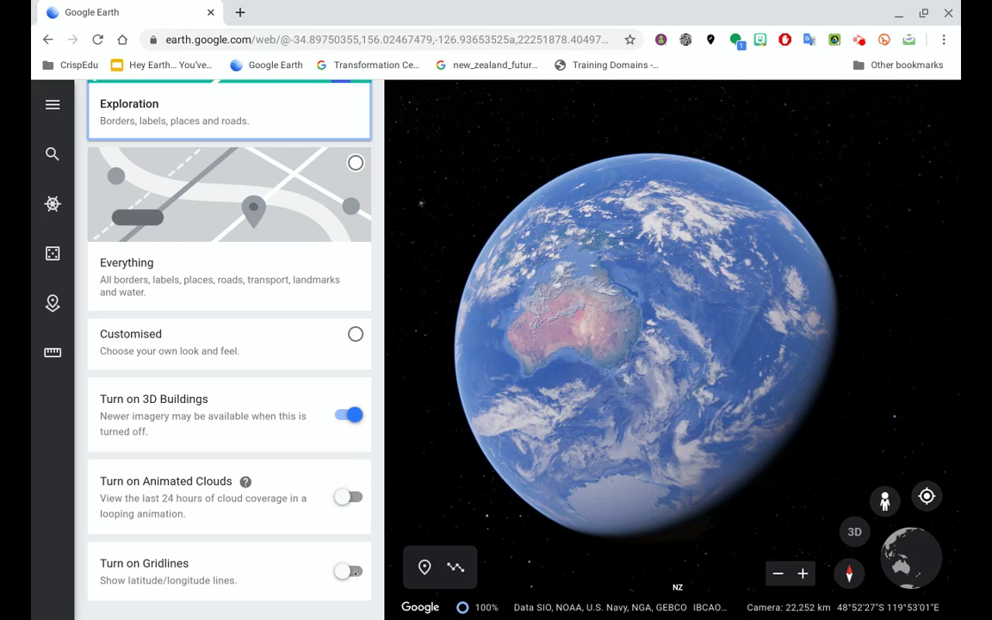
- Preview the latitude/longitude Gridlines by turning them on and off again, and close the Map Style settings
left_click(348, 572)
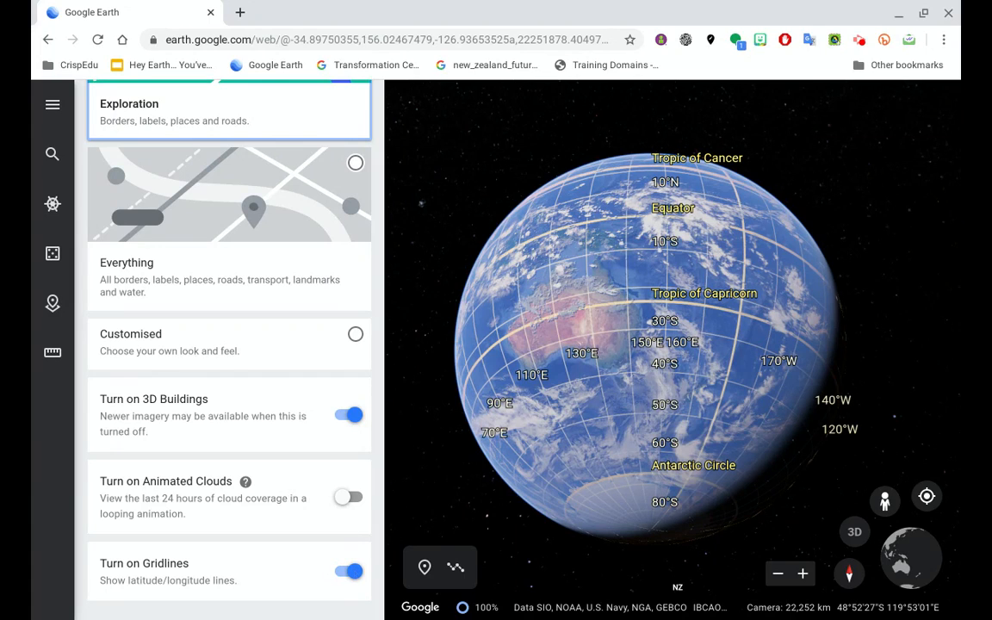
left_click(341, 571)
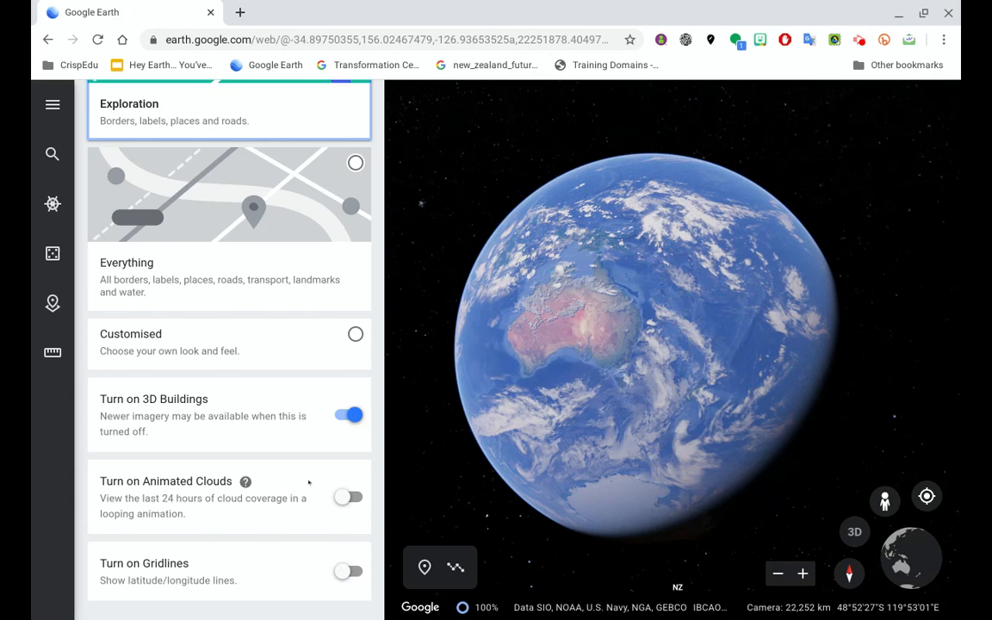
scroll(309, 482, "up", 4)
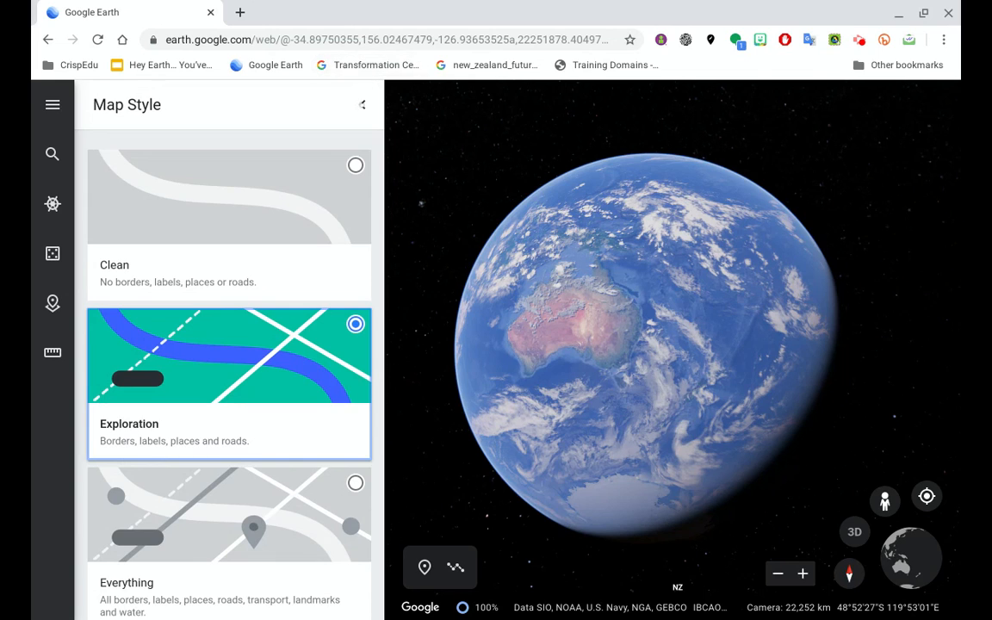
left_click(363, 104)
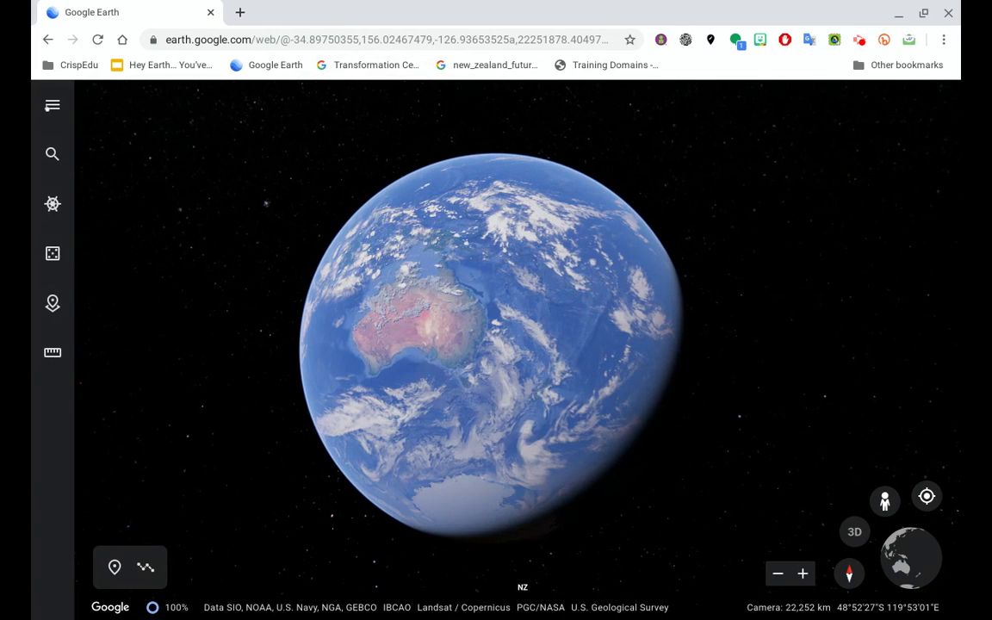
left_click(49, 105)
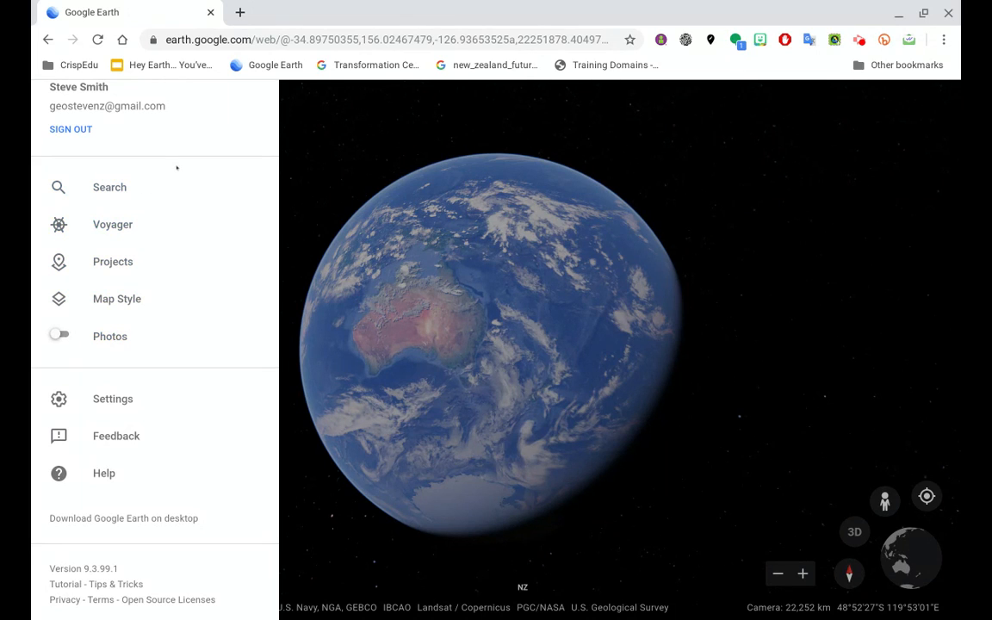
left_click(355, 118)
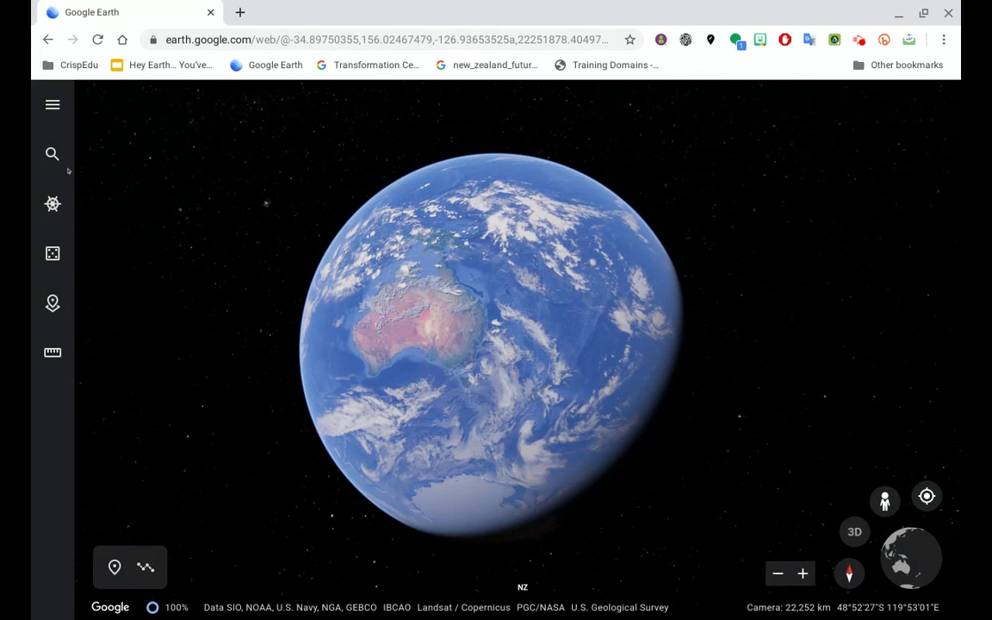
- Search for "halloween" to view the suggested places and Voyager stories, and close the search
left_click(49, 153)
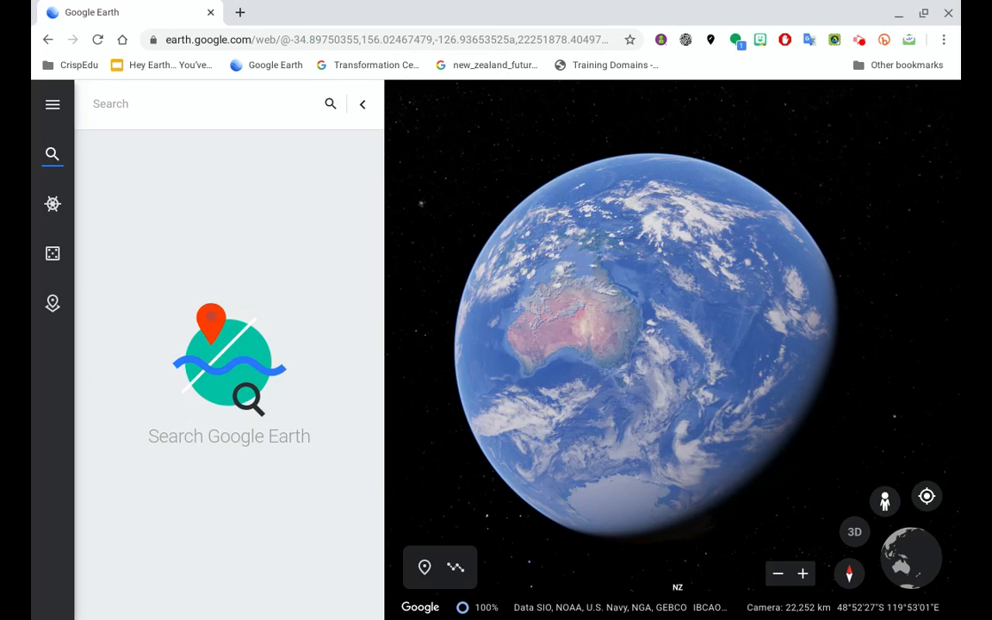
type("hal")
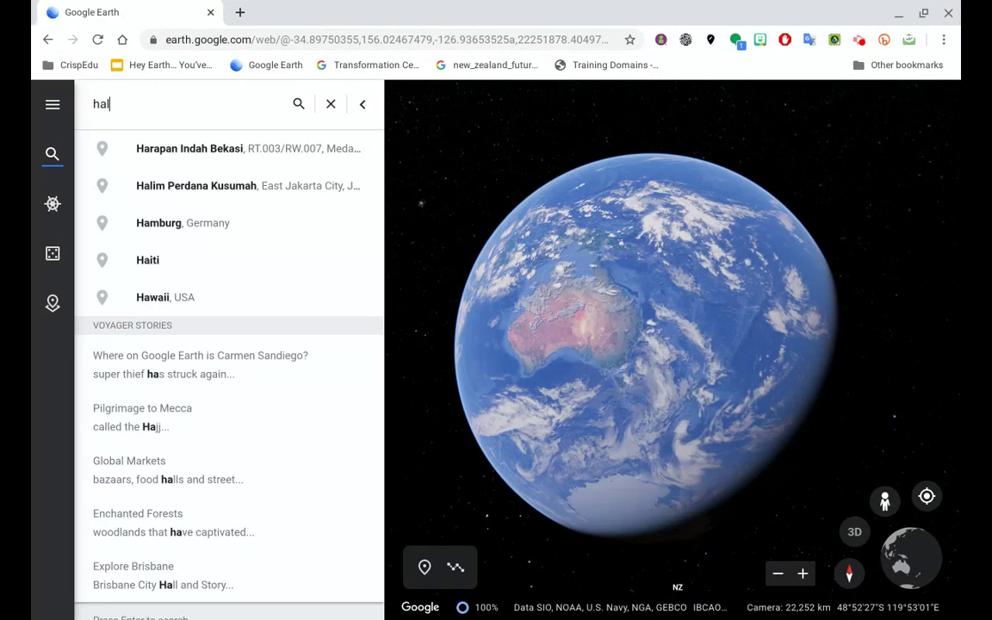
type("oo")
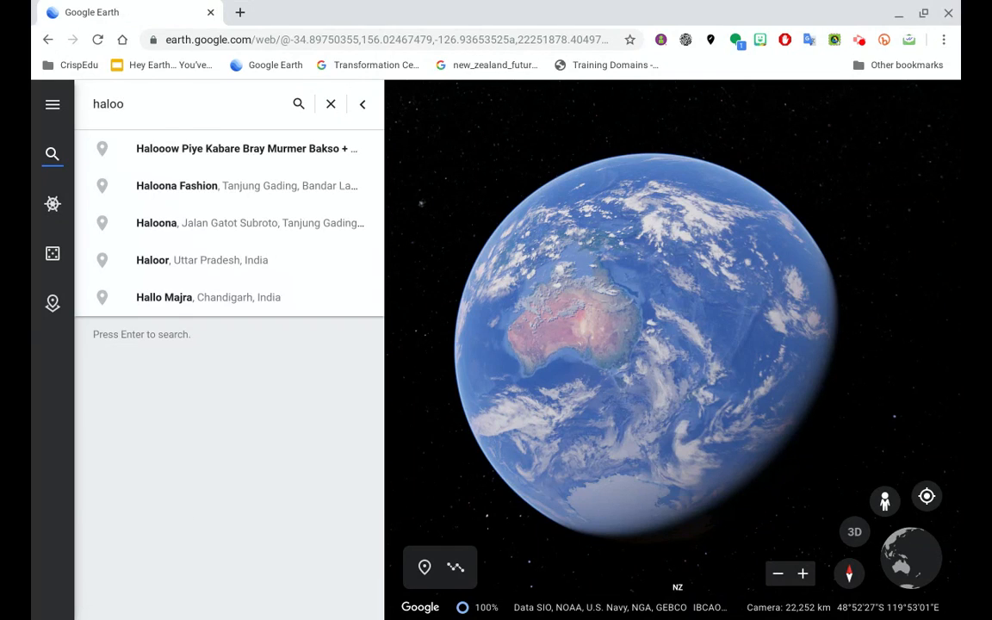
key("BackSpace")
key("BackSpace")
key("BackSpace")
type("lloween")
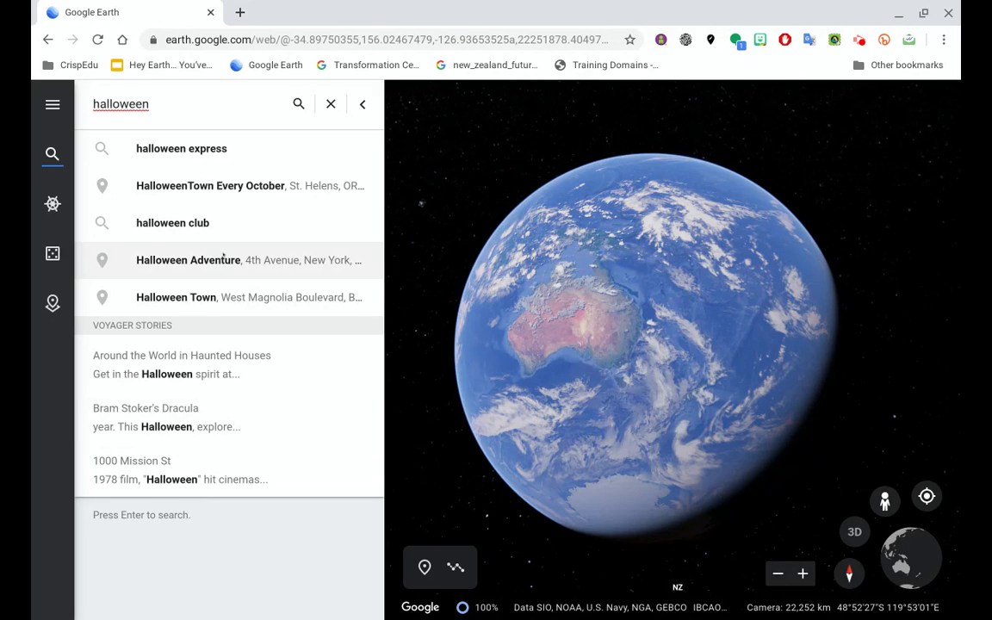
left_click(362, 104)
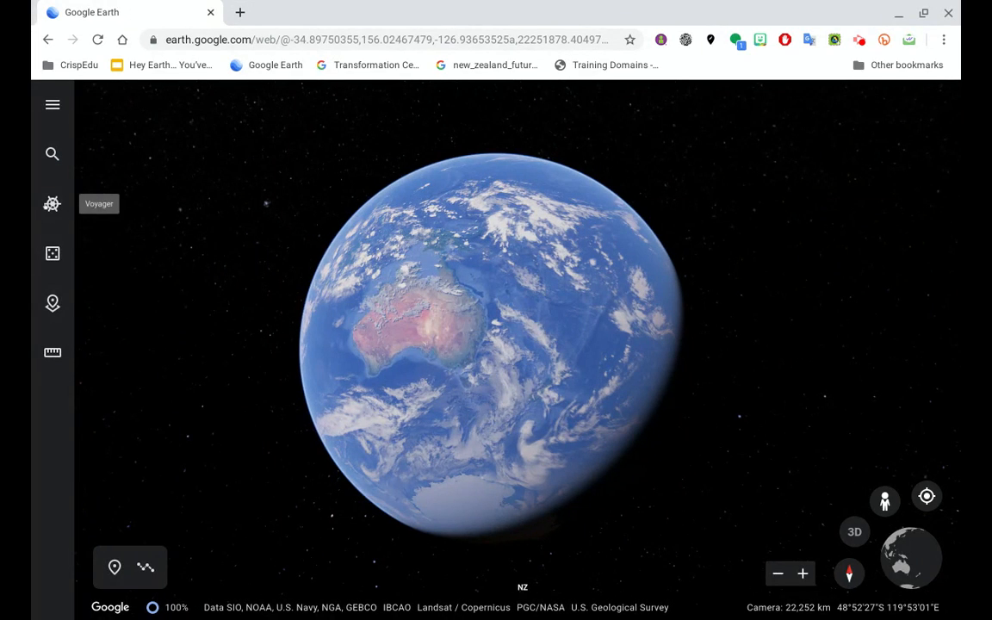
- Browse the Voyager stories in the Education category, and return to the globe
left_click(50, 204)
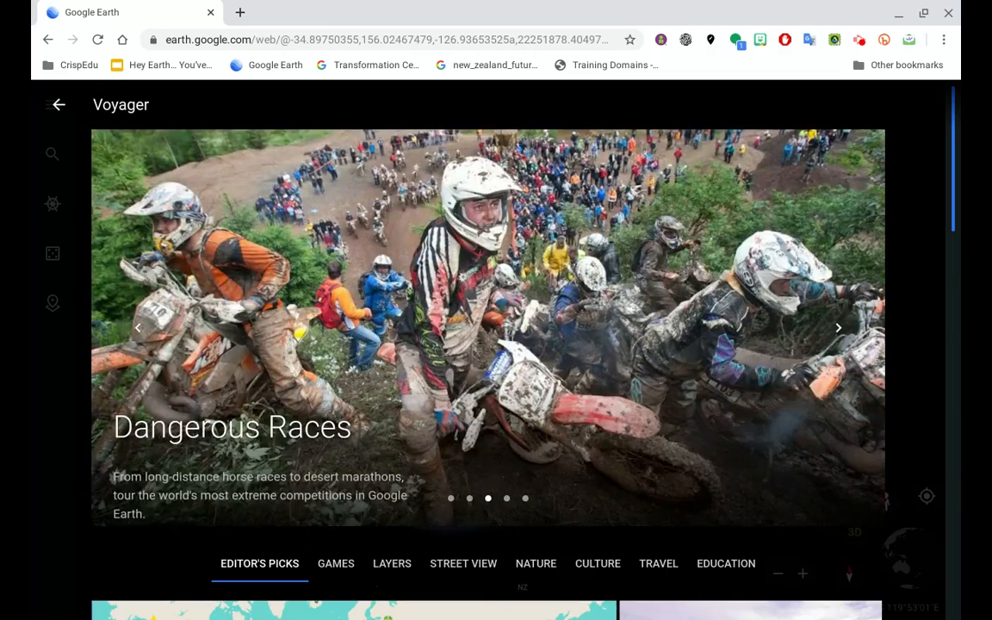
left_click_drag(952, 140, 954, 240)
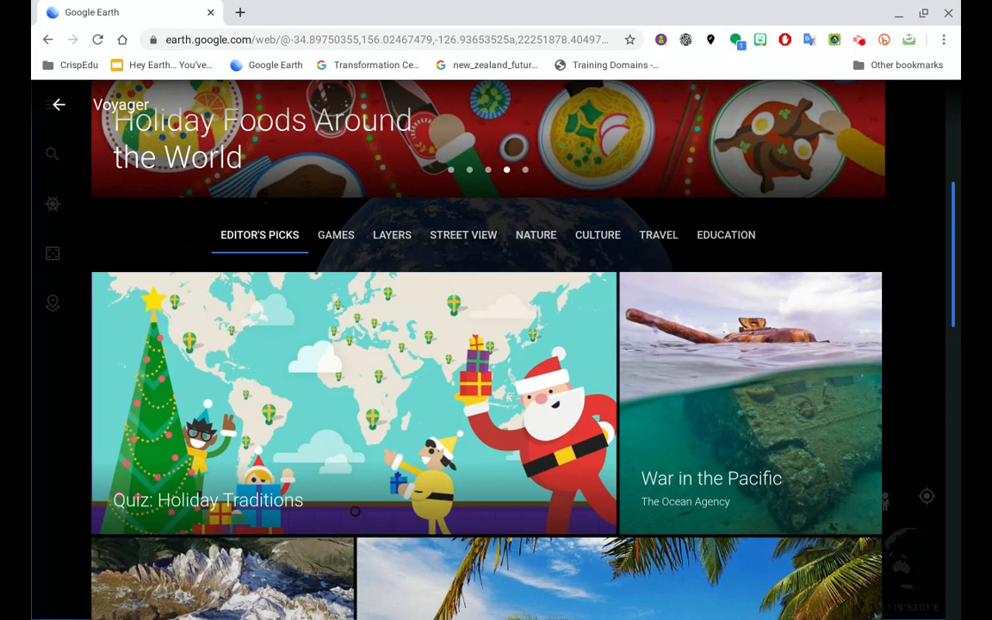
left_click(715, 235)
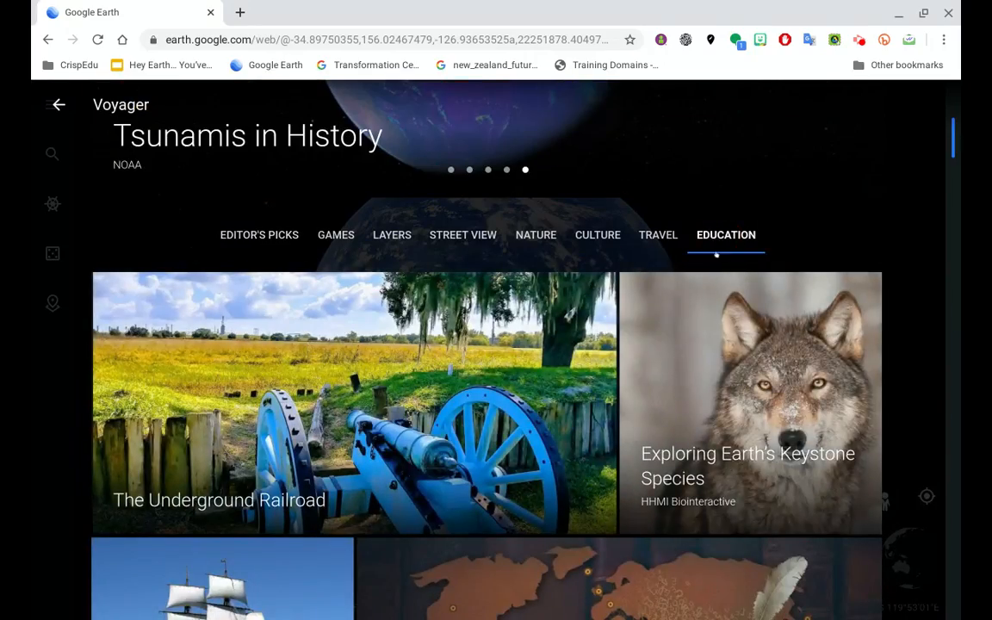
scroll(715, 376, "up", 3)
scroll(720, 372, "down", 10)
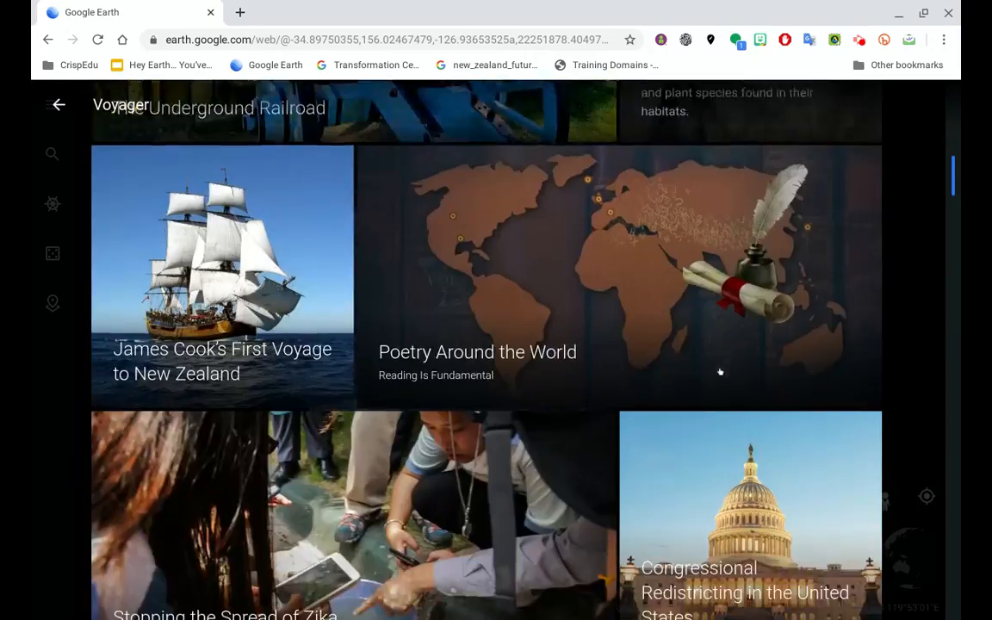
scroll(720, 372, "down", 4)
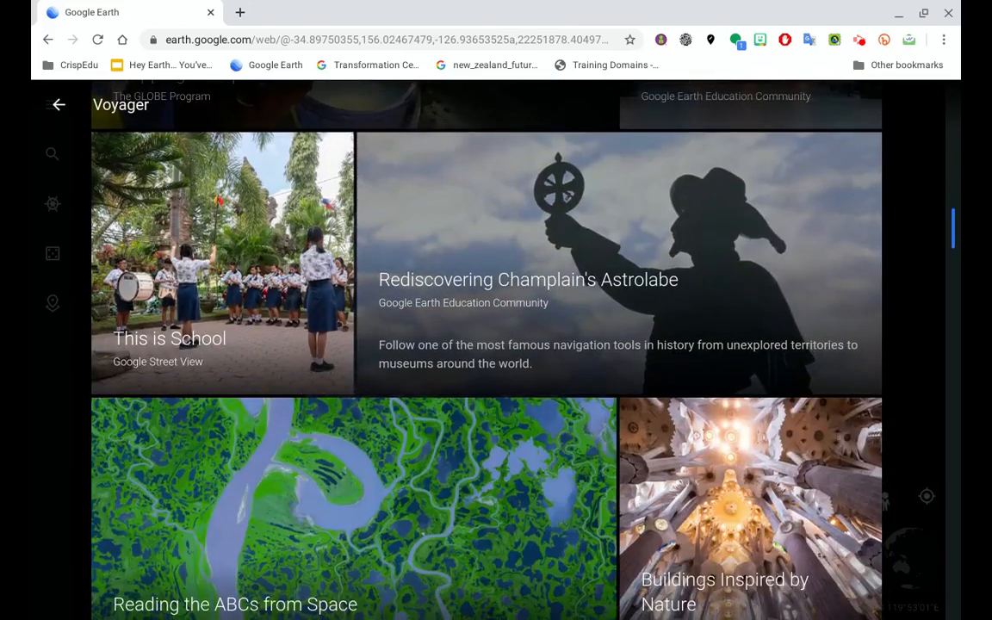
scroll(720, 372, "down", 2)
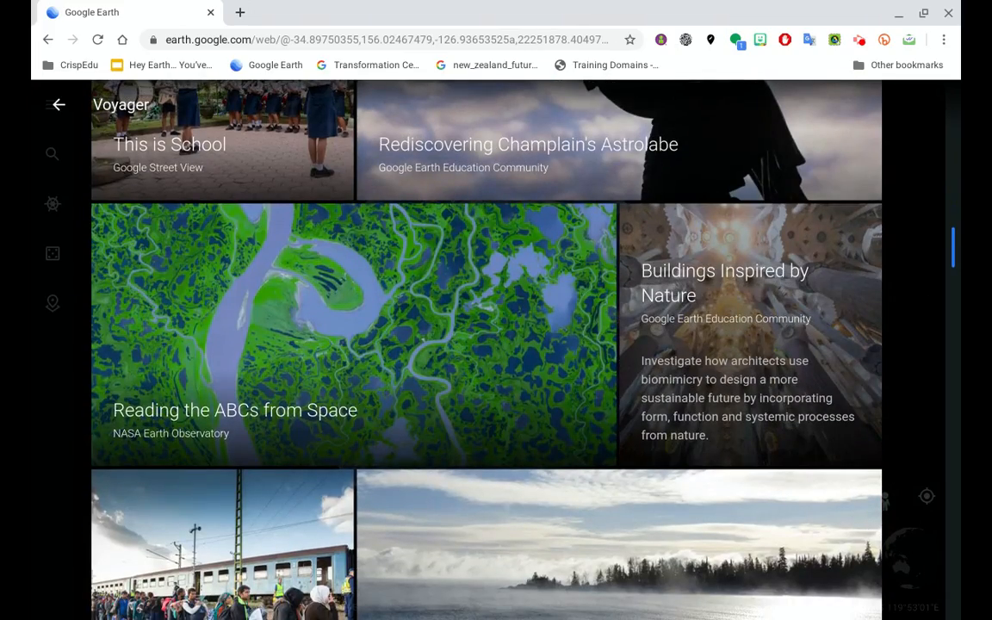
scroll(720, 373, "up", 15)
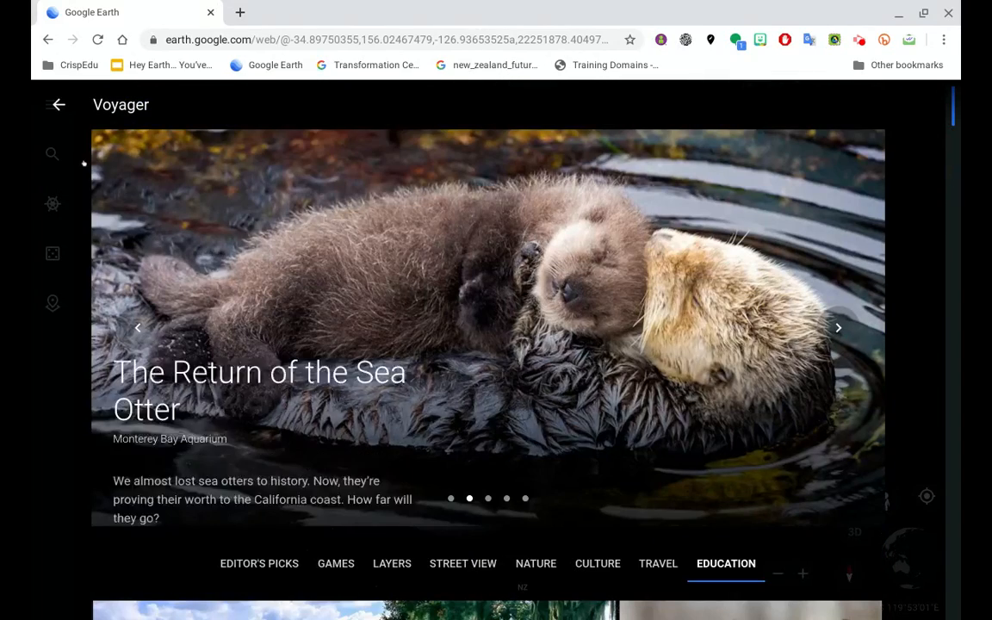
left_click(58, 104)
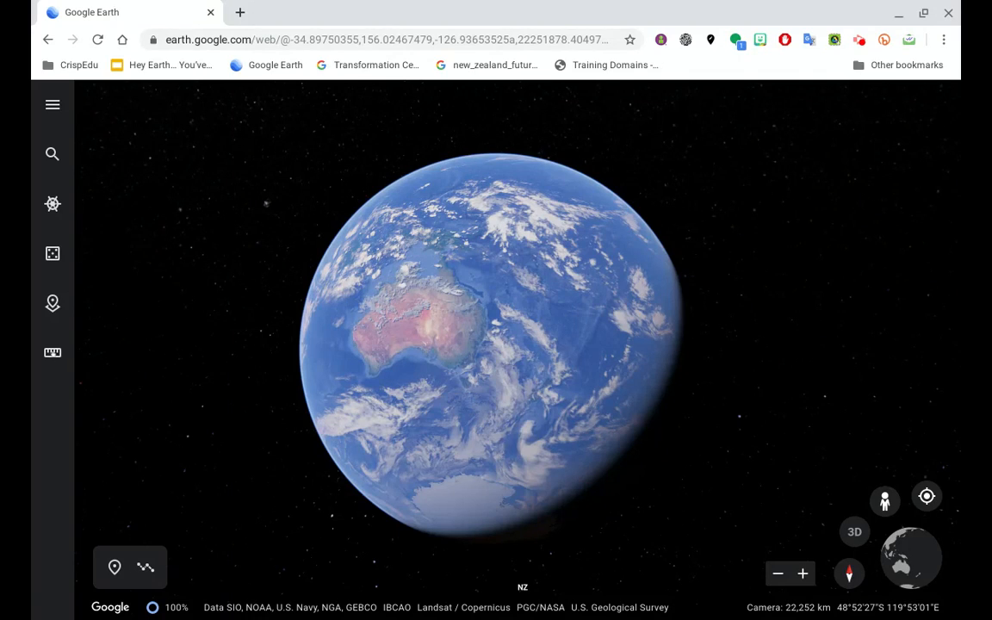
- Measure the distance from just north of Australia to the Tasman Sea, view the available units, and close the measurement
left_click(53, 353)
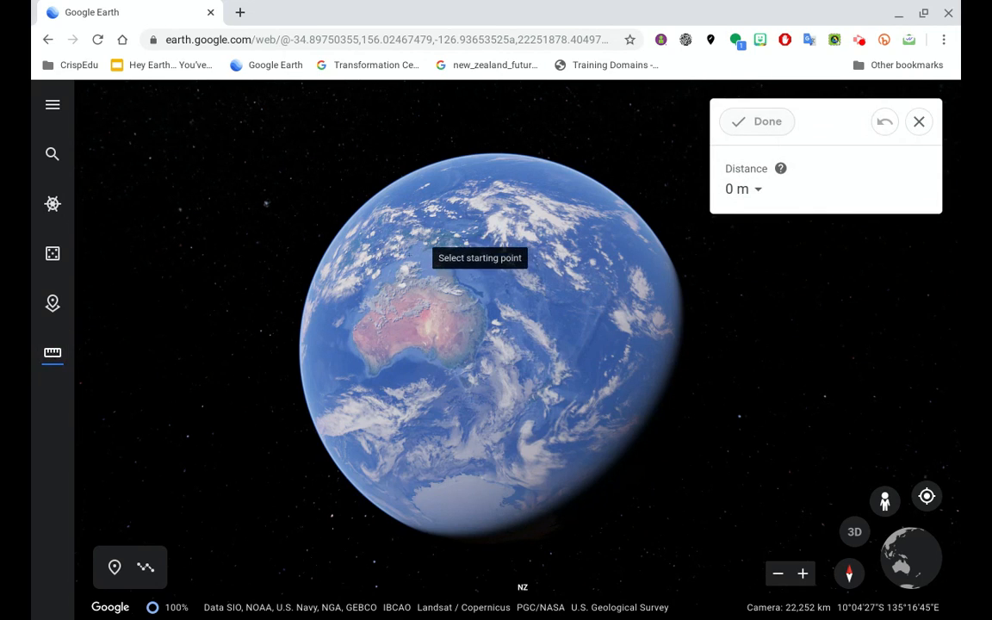
left_click(401, 291)
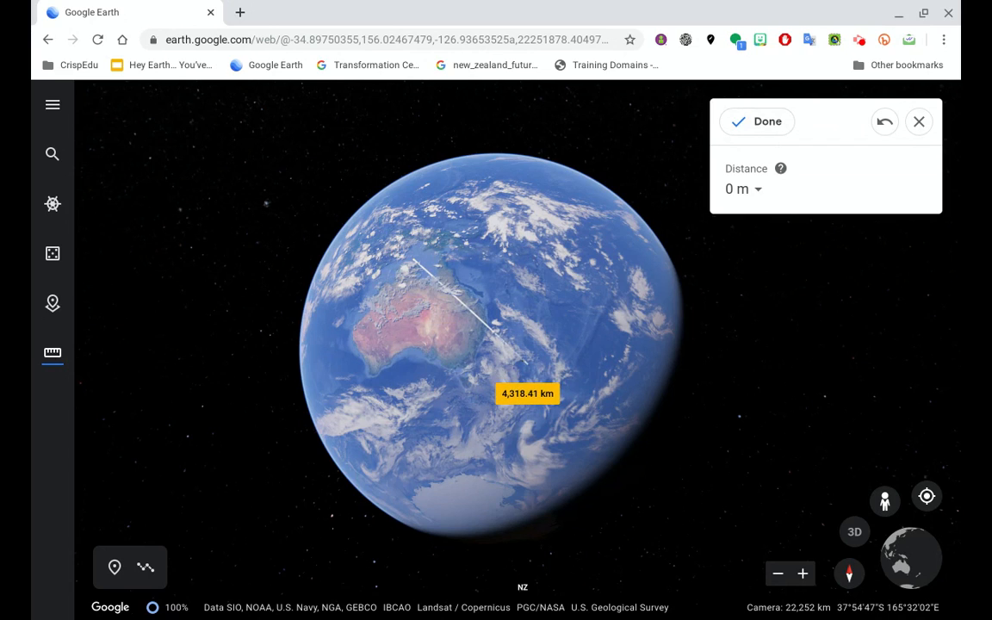
left_click(526, 364)
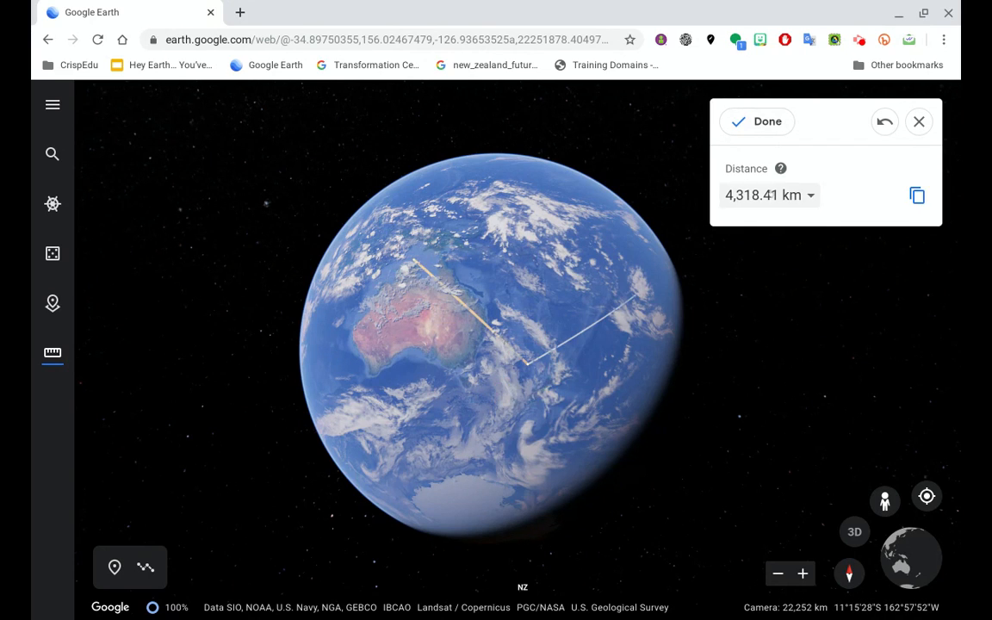
left_click(809, 196)
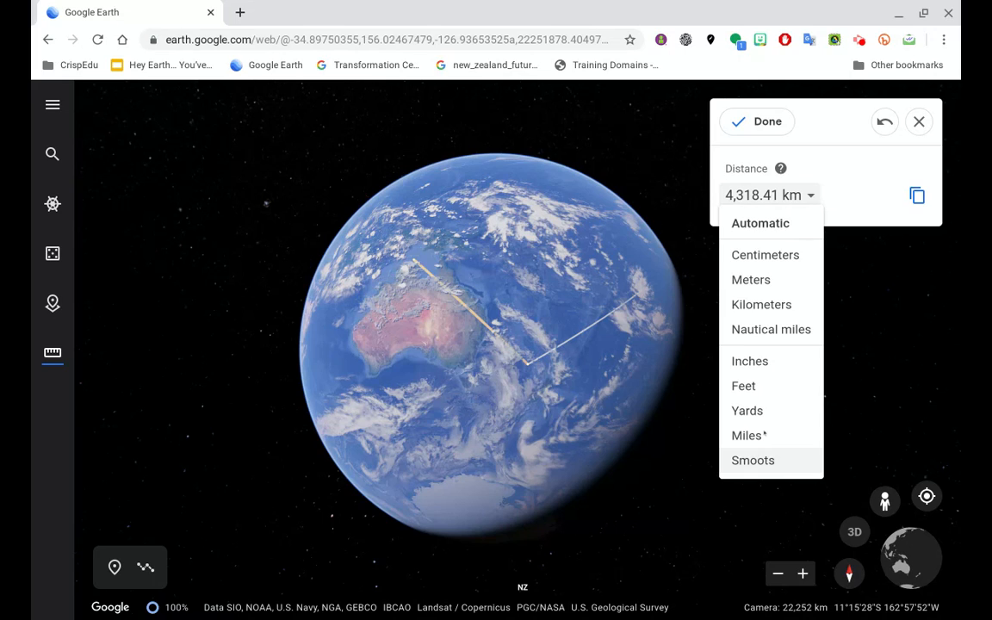
left_click(918, 122)
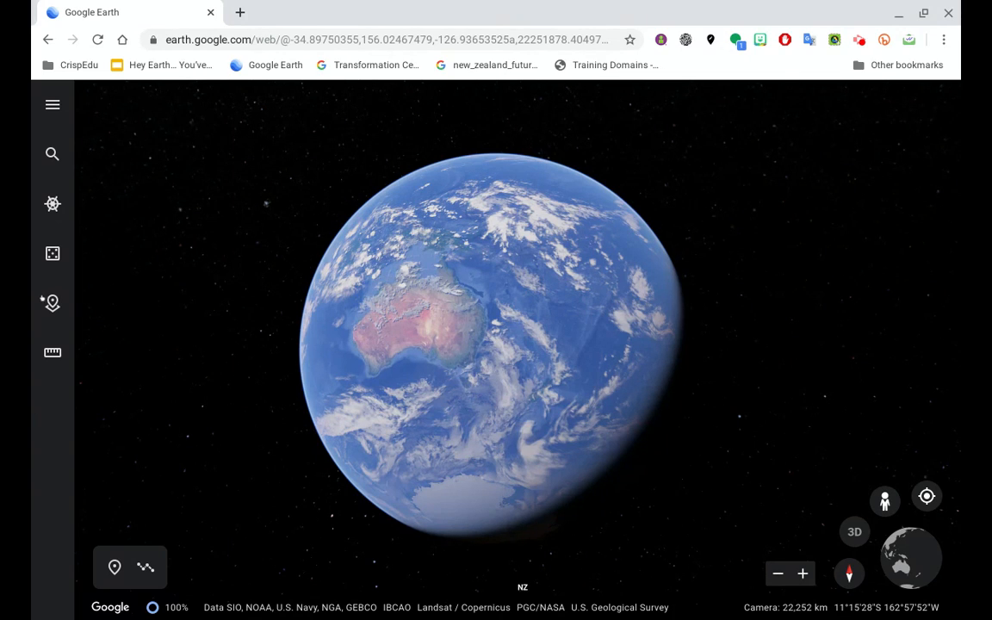
- Open Projects, dismiss the introduction video card, and create a new project rather than a KML file
left_click(51, 303)
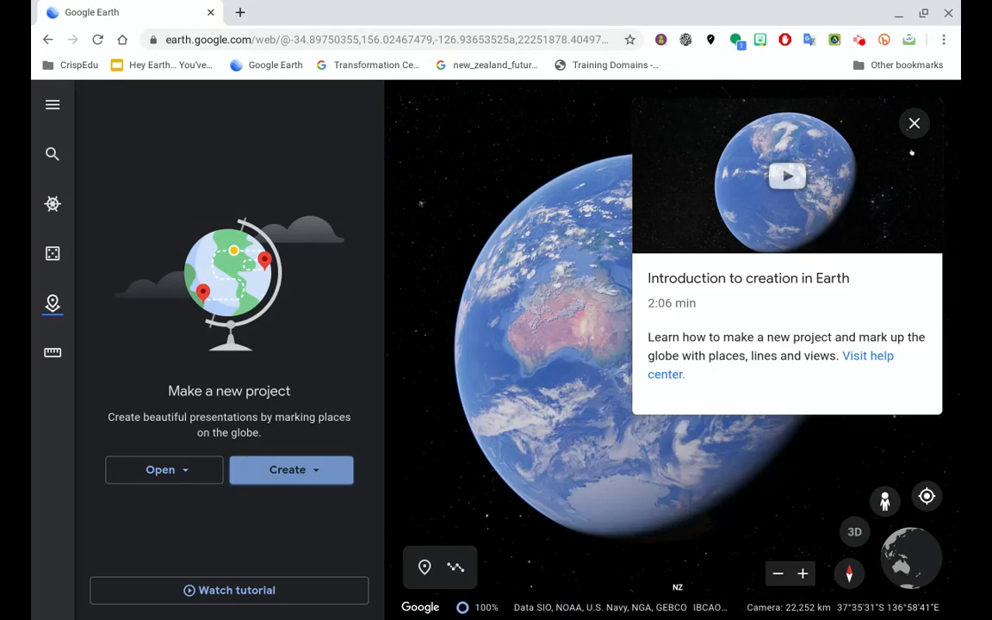
left_click(914, 123)
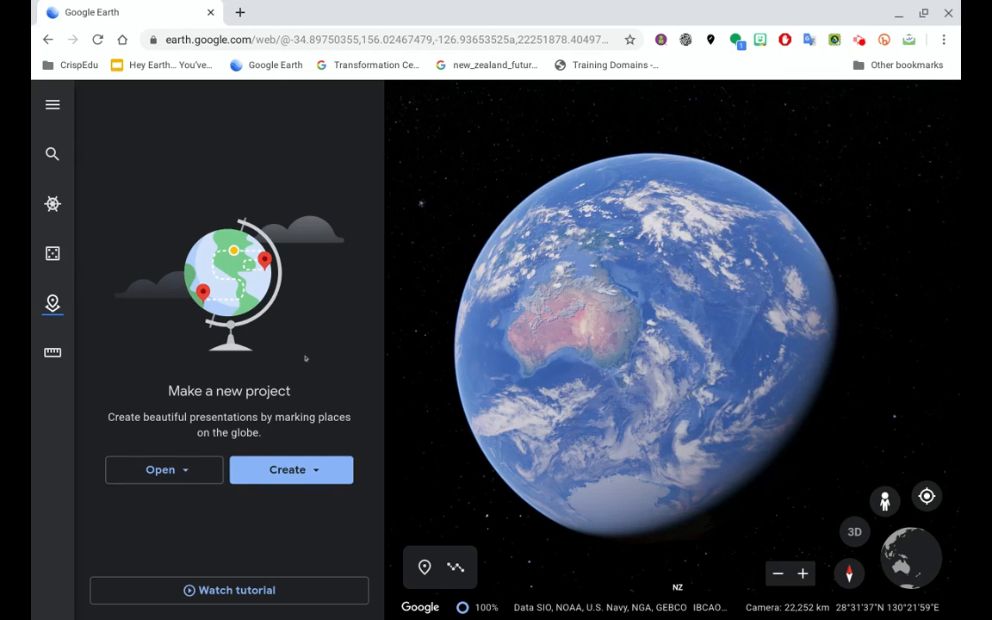
left_click(284, 471)
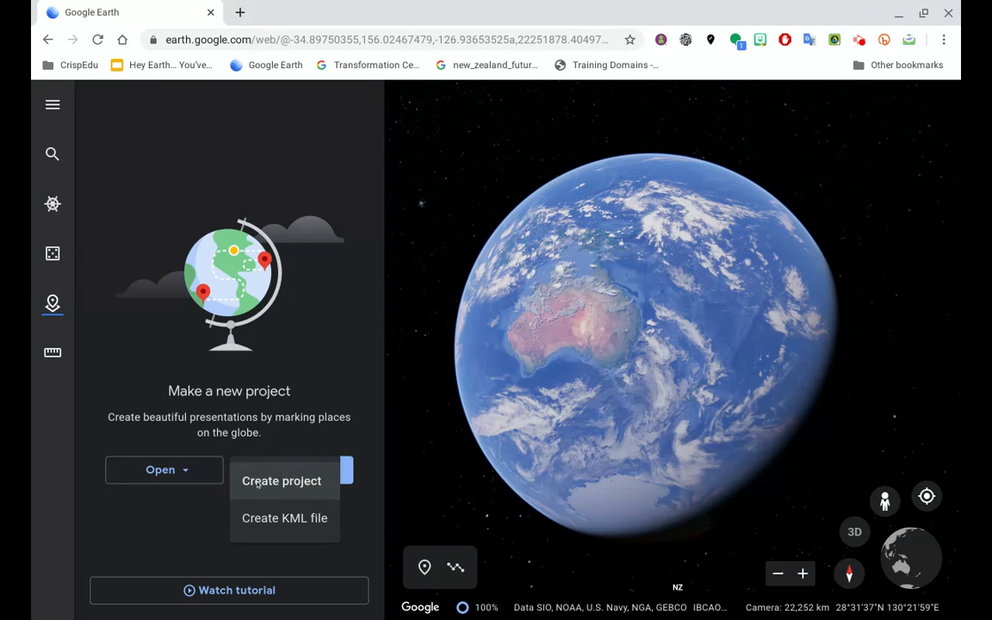
left_click(257, 485)
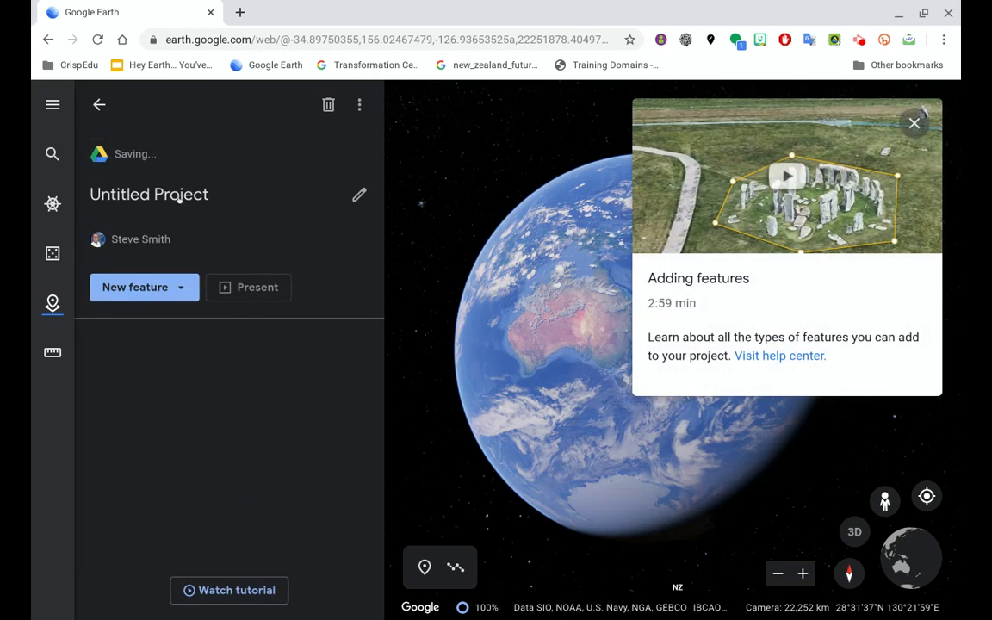
- Title the project "New Zealand", describe it as "A look at some great places in New Zealand", and dismiss the Adding features video card
left_click(178, 196)
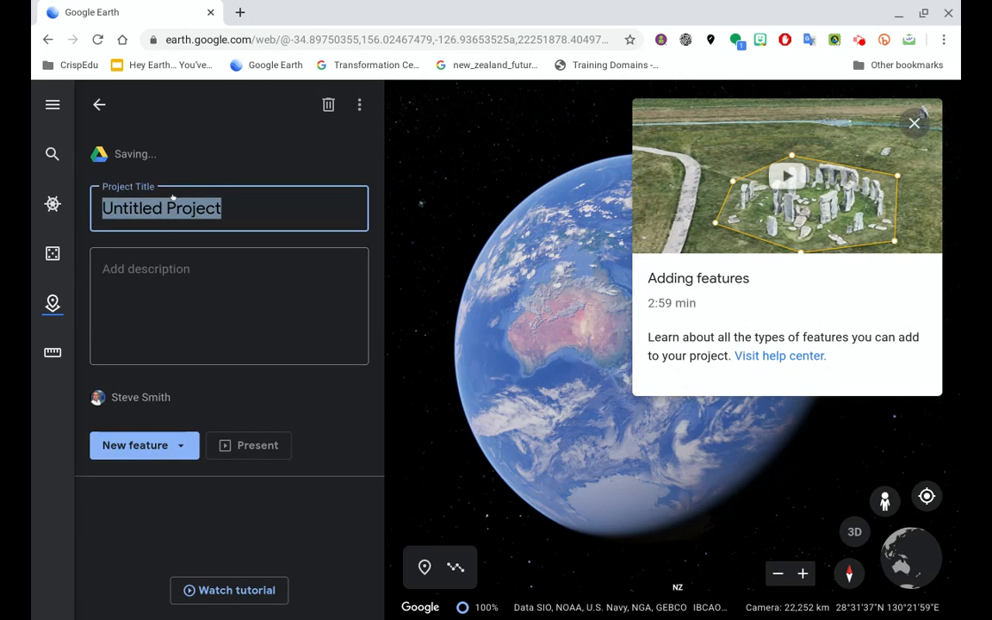
type("New Zeala")
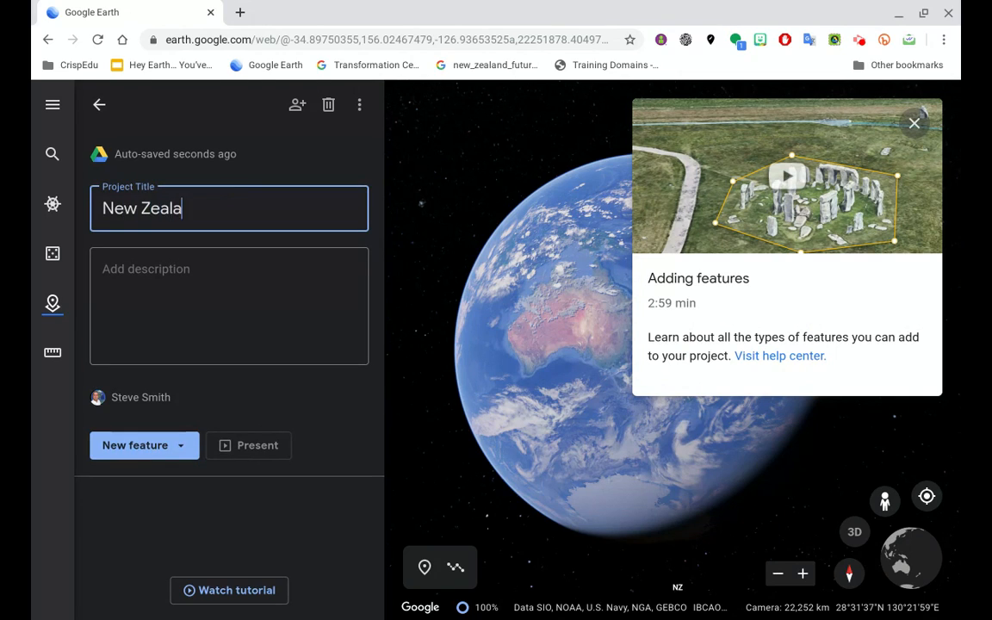
type("nd")
left_click(151, 260)
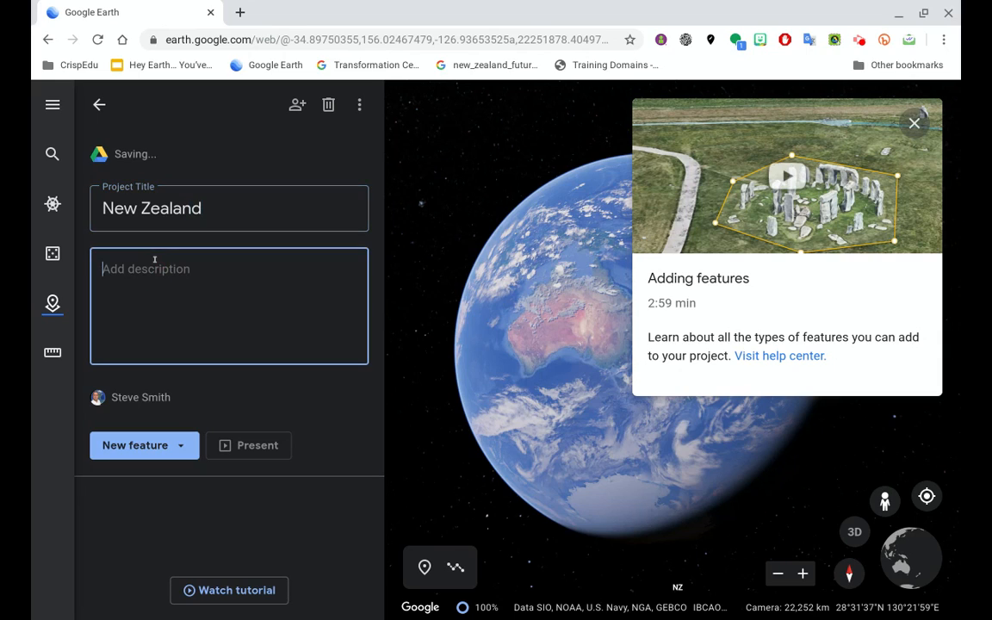
type("A look a")
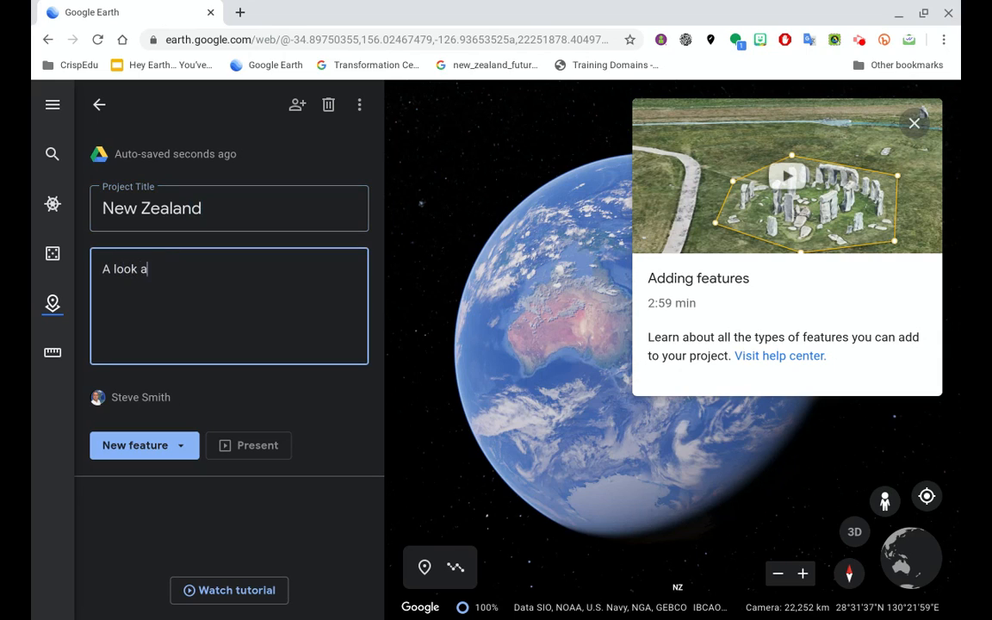
type("t some great places in New ")
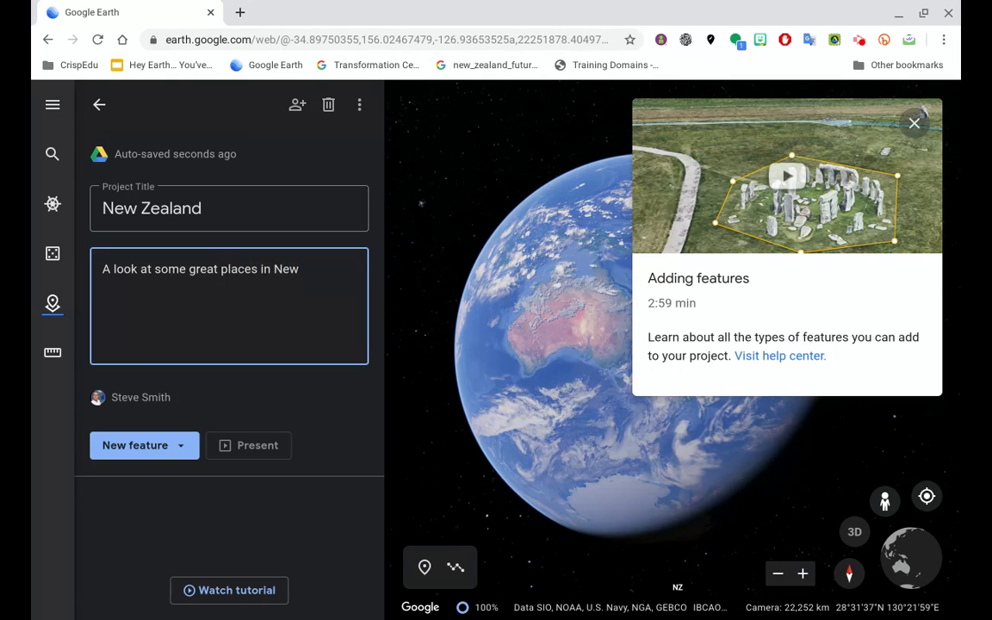
type("Zealand")
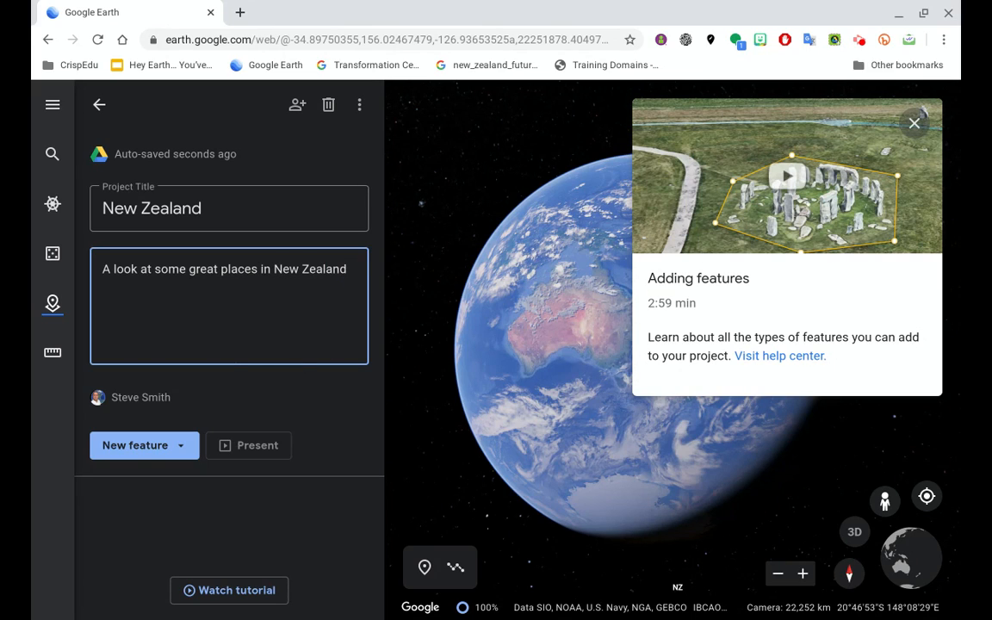
left_click(913, 124)
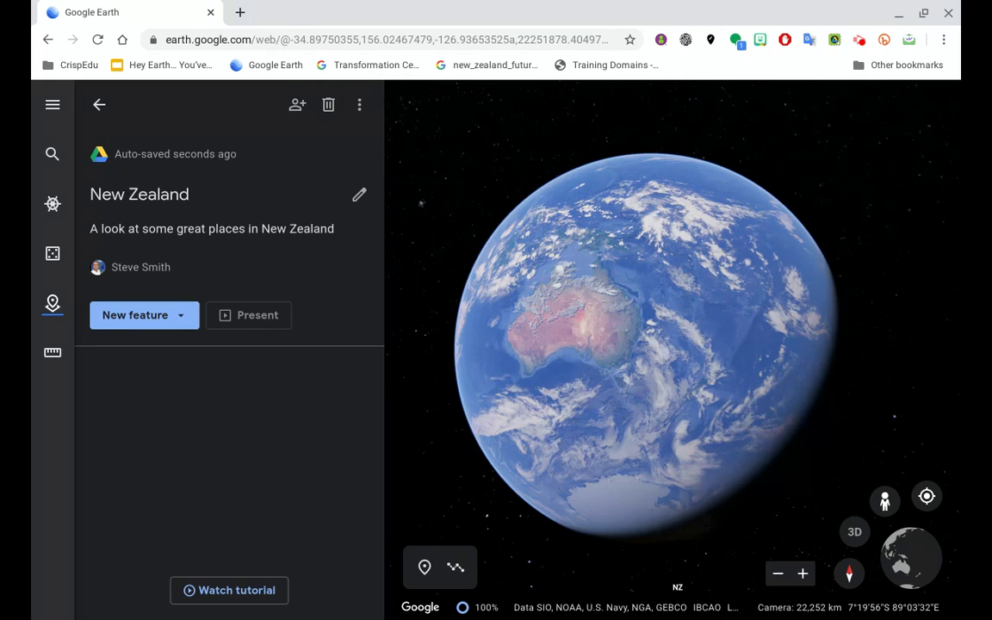
- Add a fullscreen slide to the project, dismiss the Styling places video card, and title the slide "intro"
left_click(173, 318)
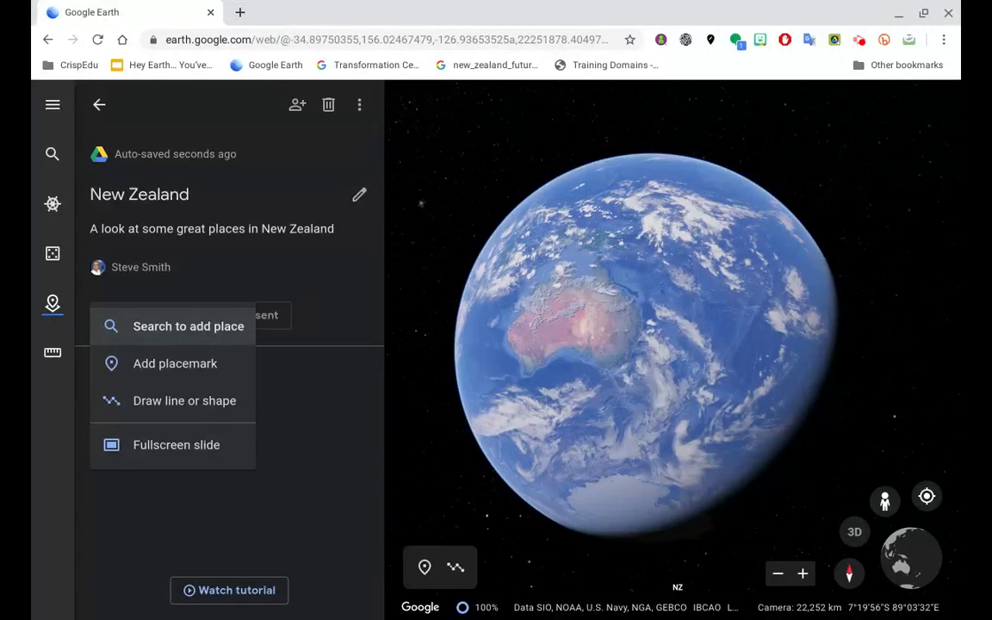
left_click(189, 445)
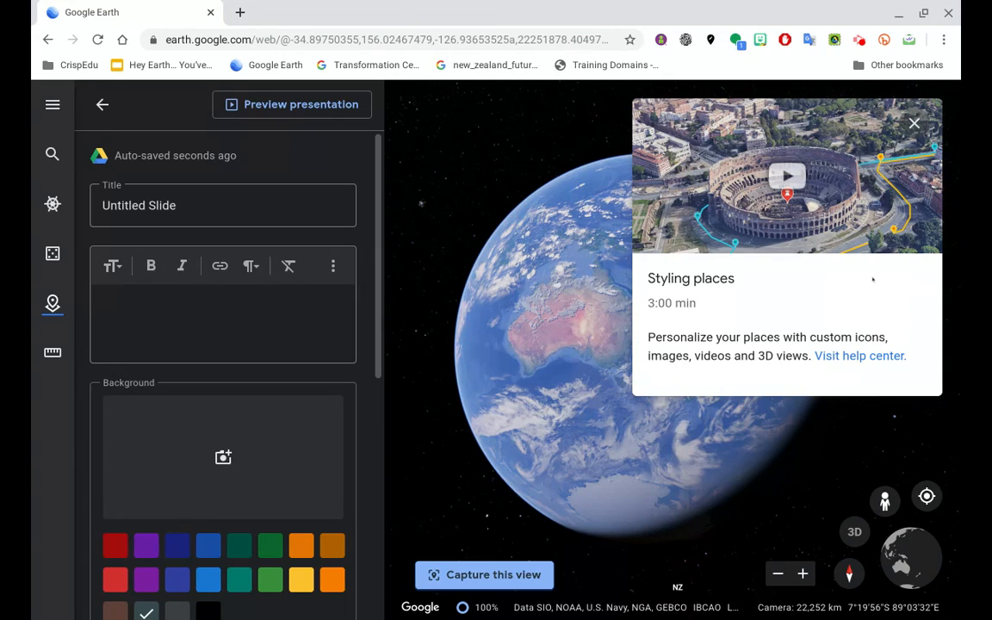
left_click(914, 123)
left_click(180, 212)
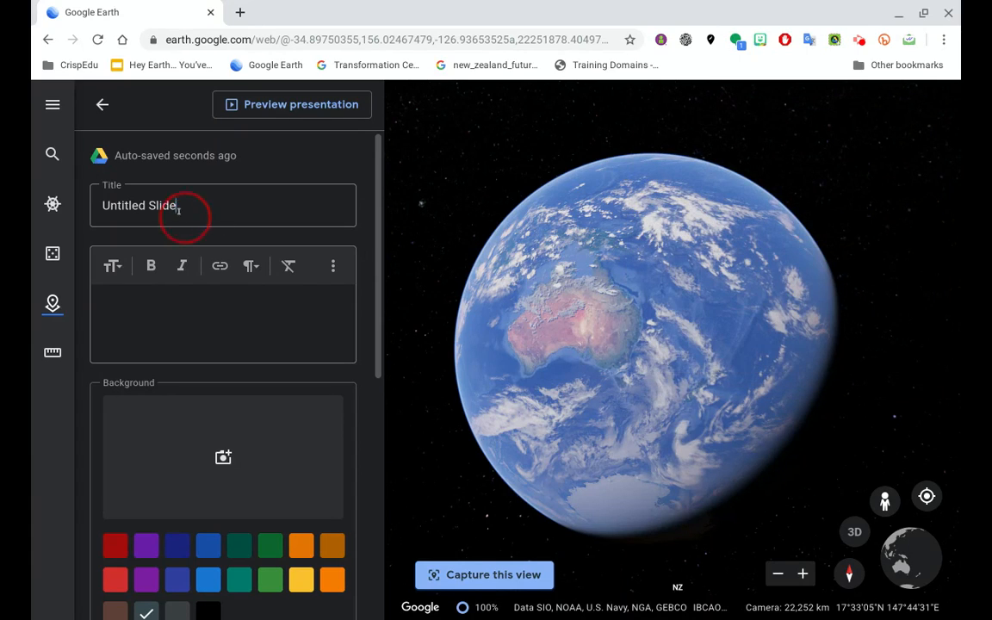
key("BackSpace")
key("BackSpace")
key("BackSpace")
key("BackSpace")
key("BackSpace")
key("BackSpace")
key("BackSpace")
key("BackSpace")
key("BackSpace")
key("BackSpace")
key("BackSpace")
key("BackSpace")
key("BackSpace")
key("BackSpace")
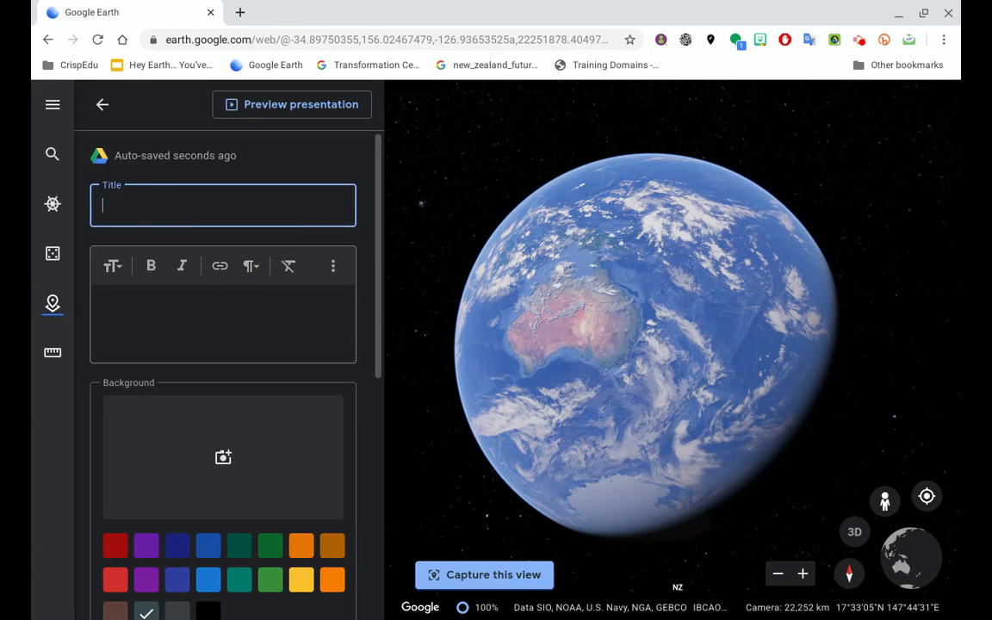
type("intro")
- Enter "Welcome to a tour of New Zealand" as the intro slide's description
left_click(158, 302)
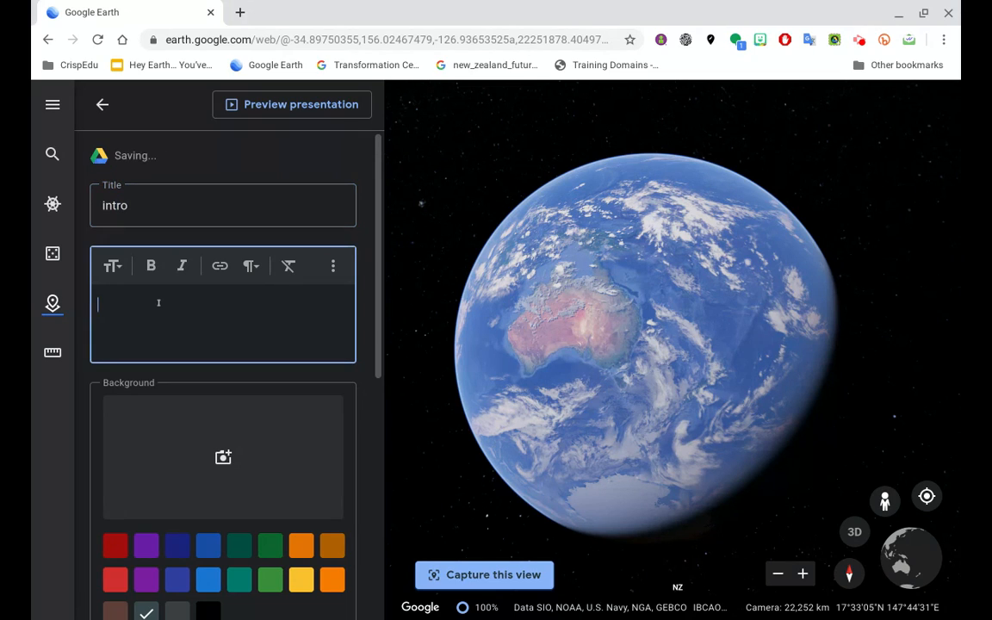
type("Welvo")
key("BackSpace")
key("BackSpace")
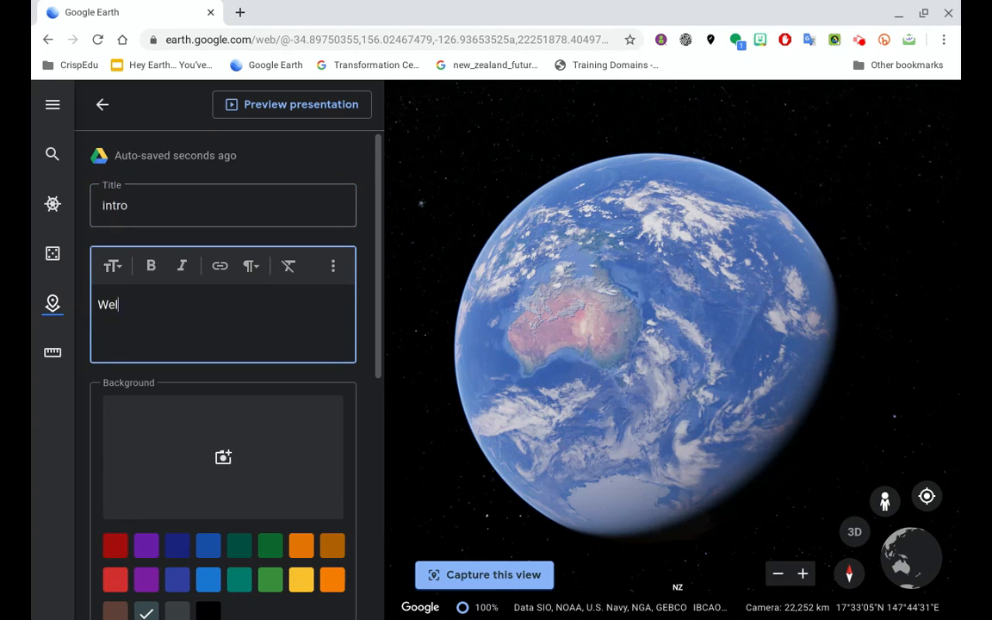
type("come to a tour o")
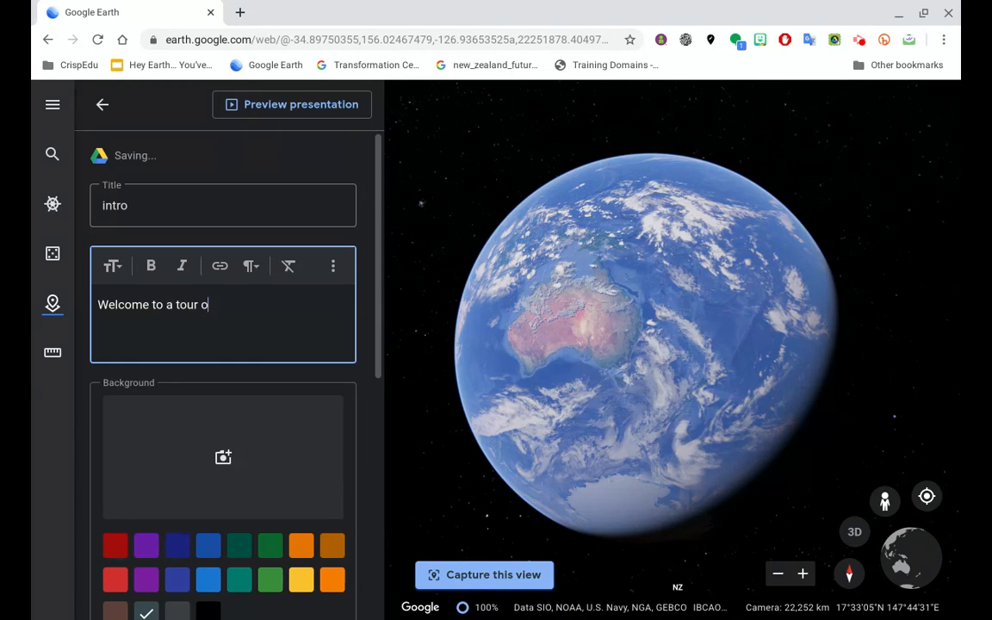
type("f New ")
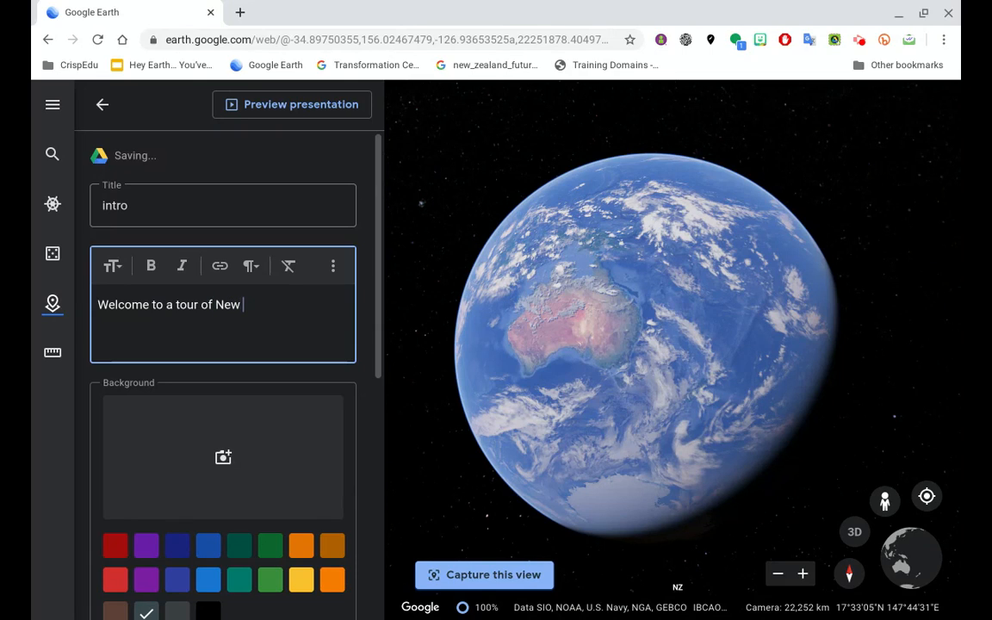
type("Zealand")
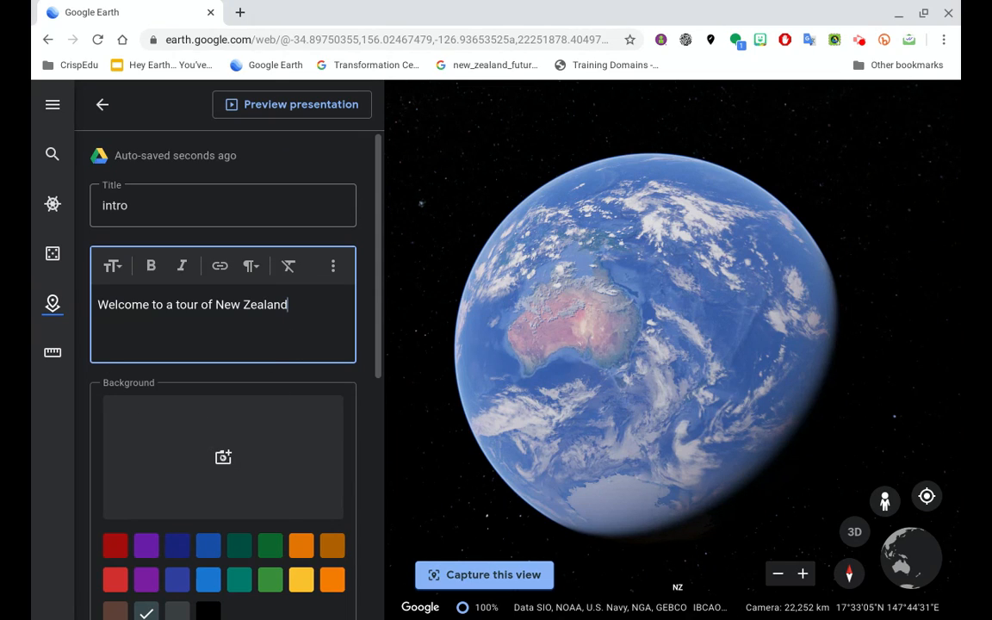
- Upload "Screenshot 2019-12-14 at 09.49.13.png" from the Downloads folder as the intro slide's background image
left_click(222, 457)
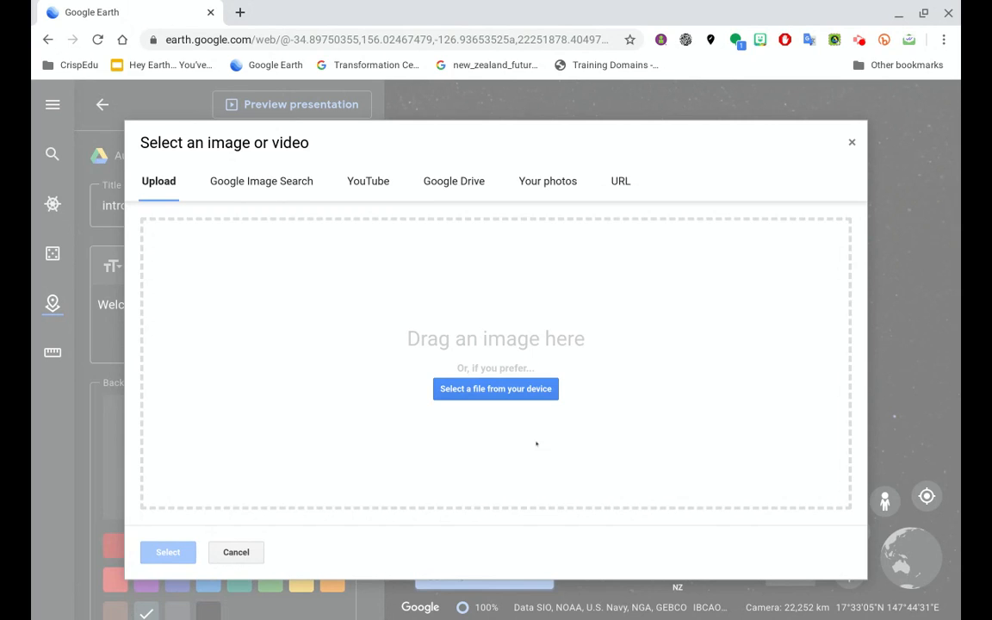
left_click(494, 390)
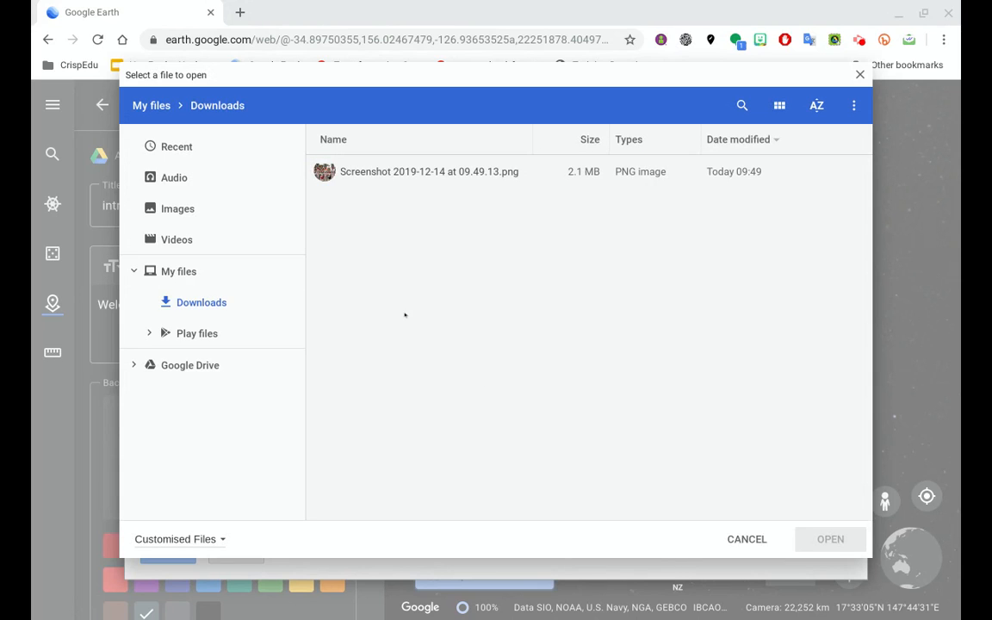
double_click(427, 171)
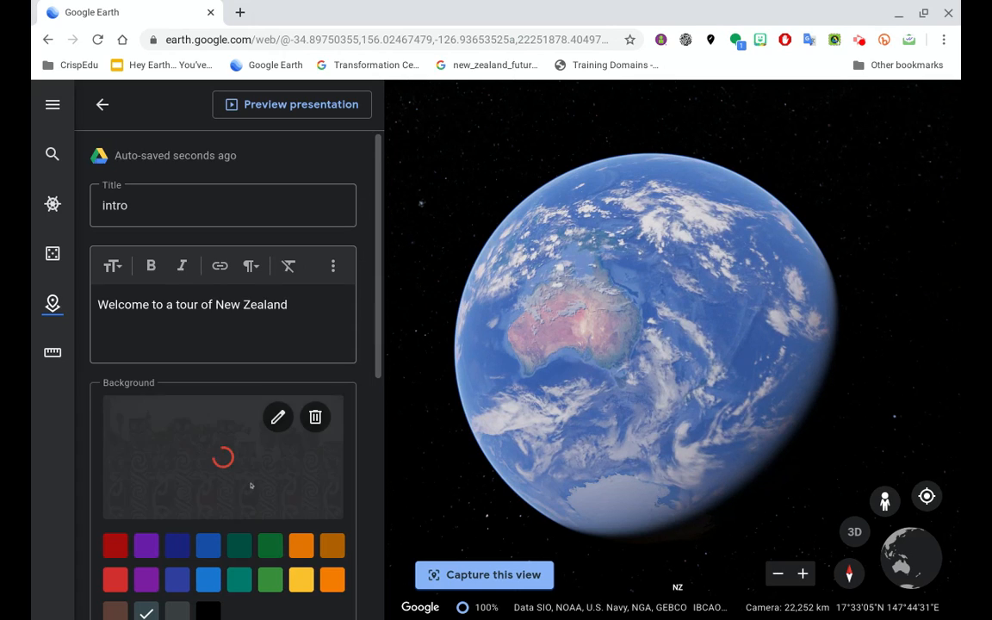
left_click_drag(376, 322, 334, 182)
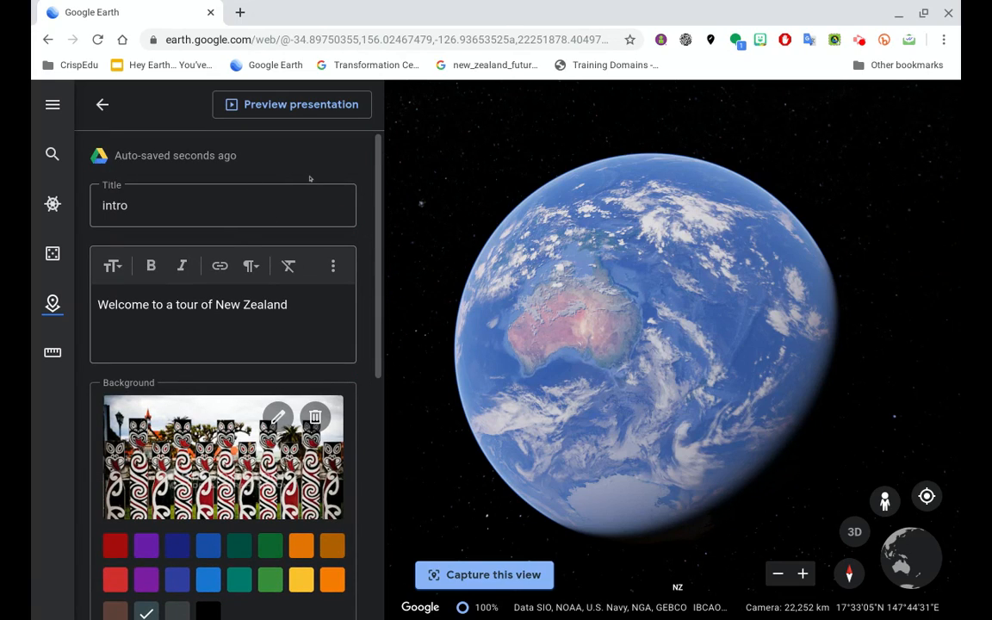
- Preview the intro slide as a presentation, look over its settings, and return to the project overview
left_click(302, 105)
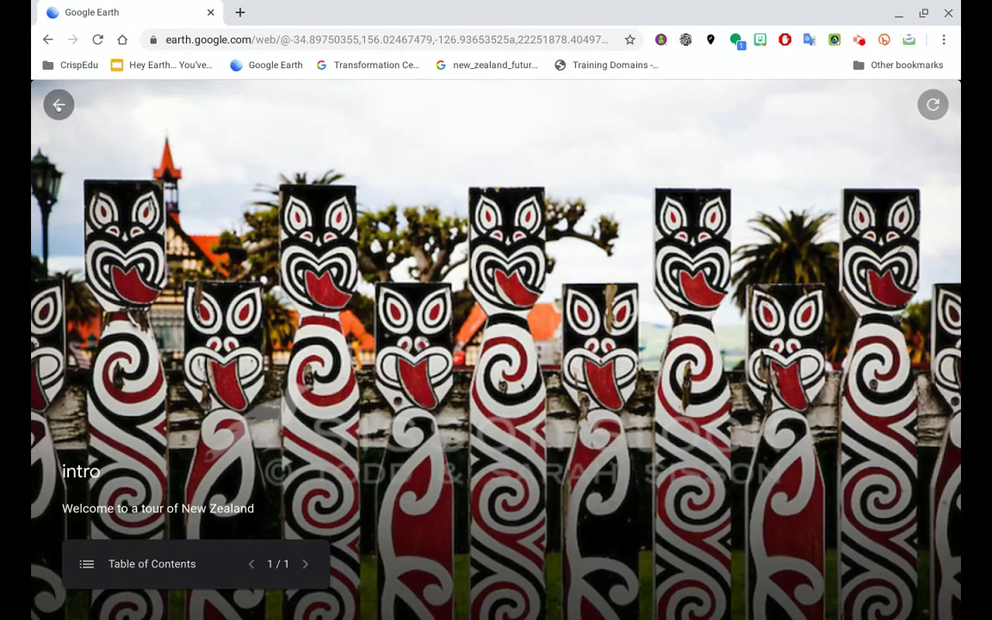
left_click(58, 104)
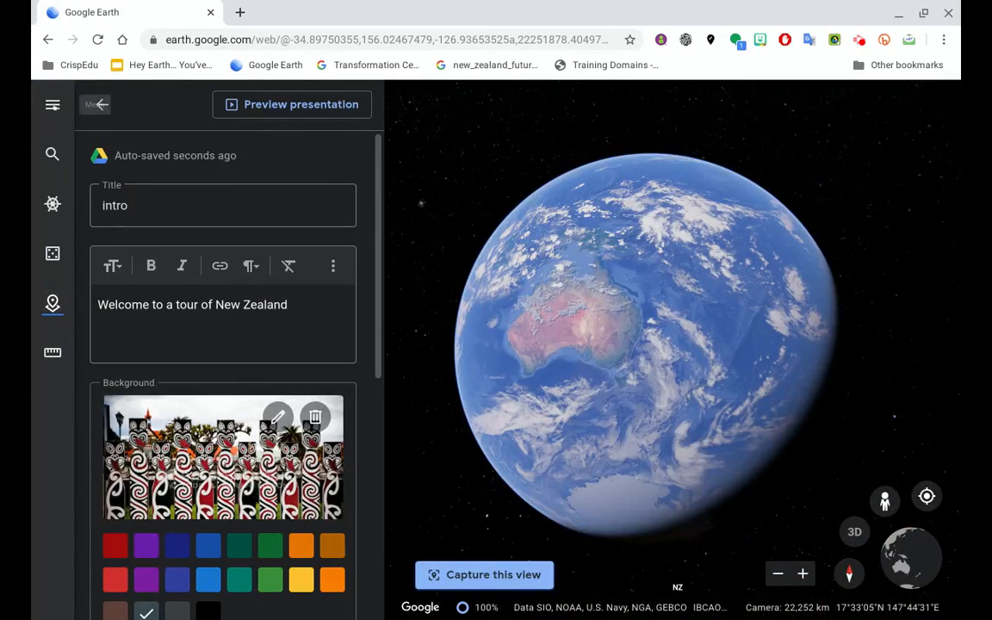
mouse_move(376, 194)
left_mouse_down()
mouse_move(387, 349)
mouse_move(372, 210)
left_mouse_up()
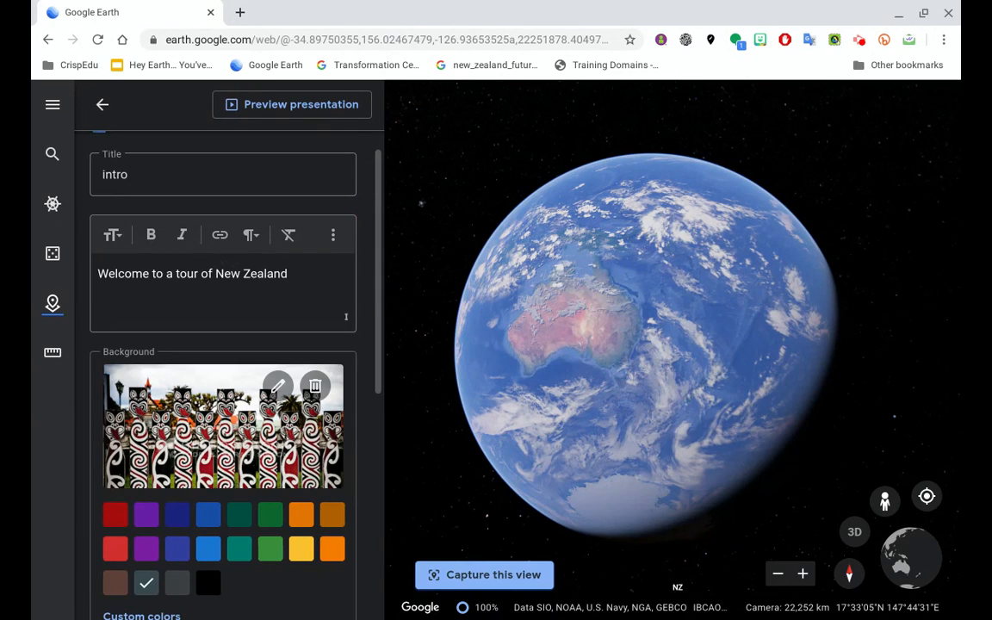
left_click_drag(379, 296, 376, 200)
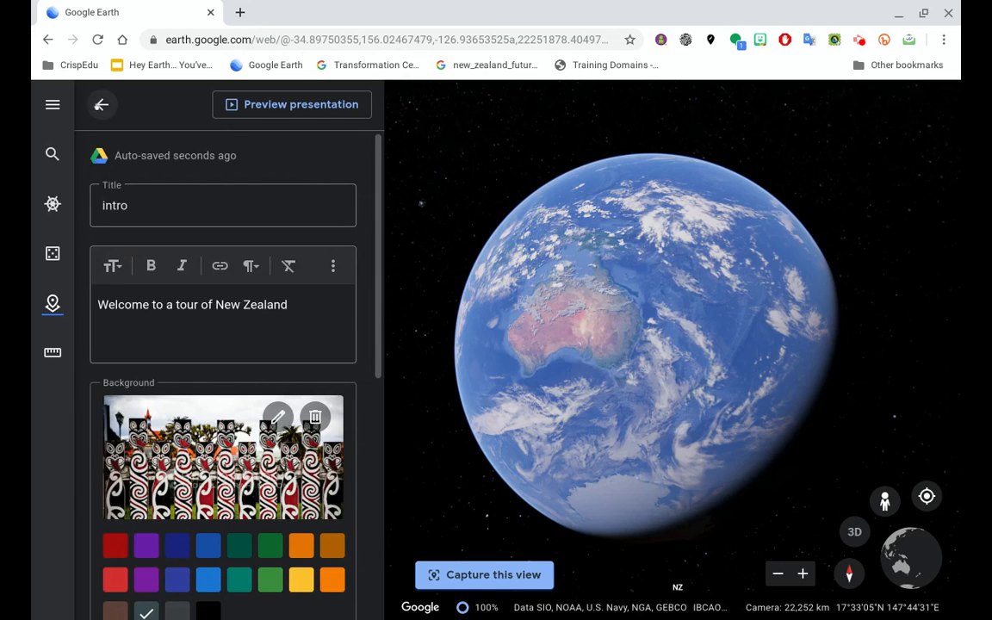
left_click(101, 104)
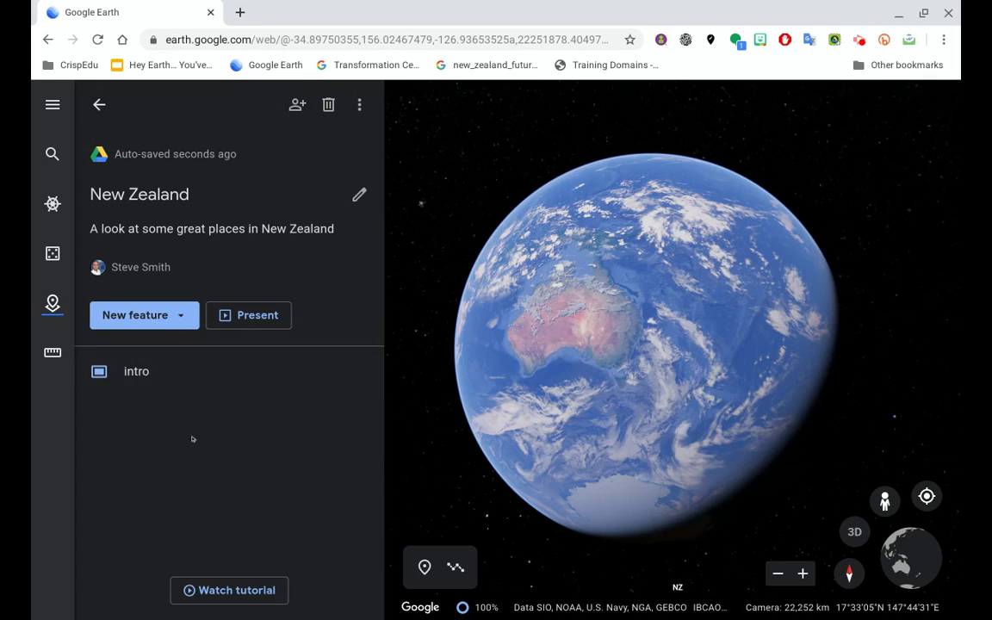
- Start adding a place to the project by searching for "auckland city" in place of the previous search text
left_click(179, 319)
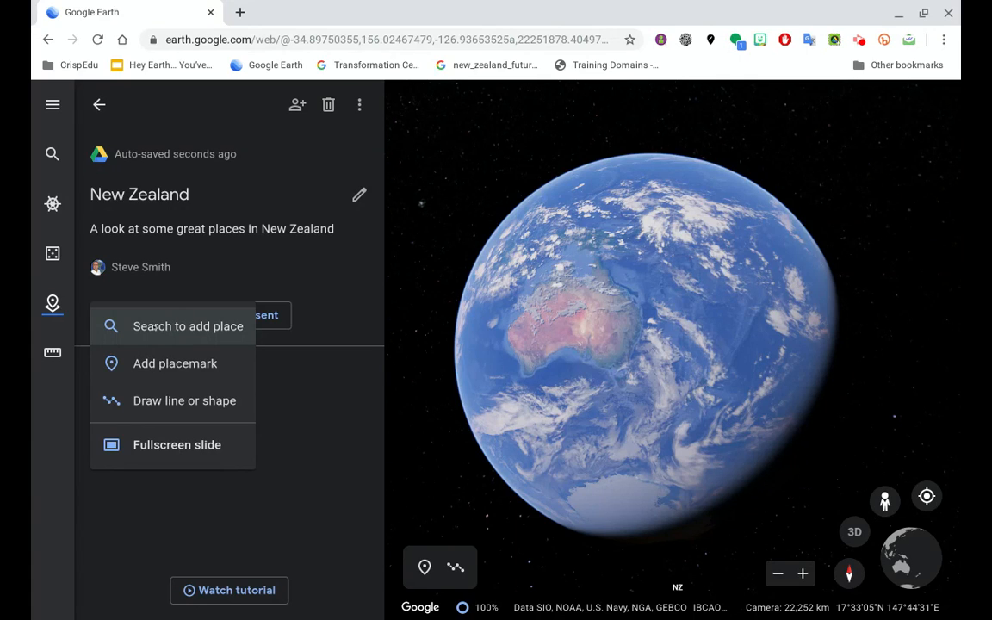
left_click(155, 326)
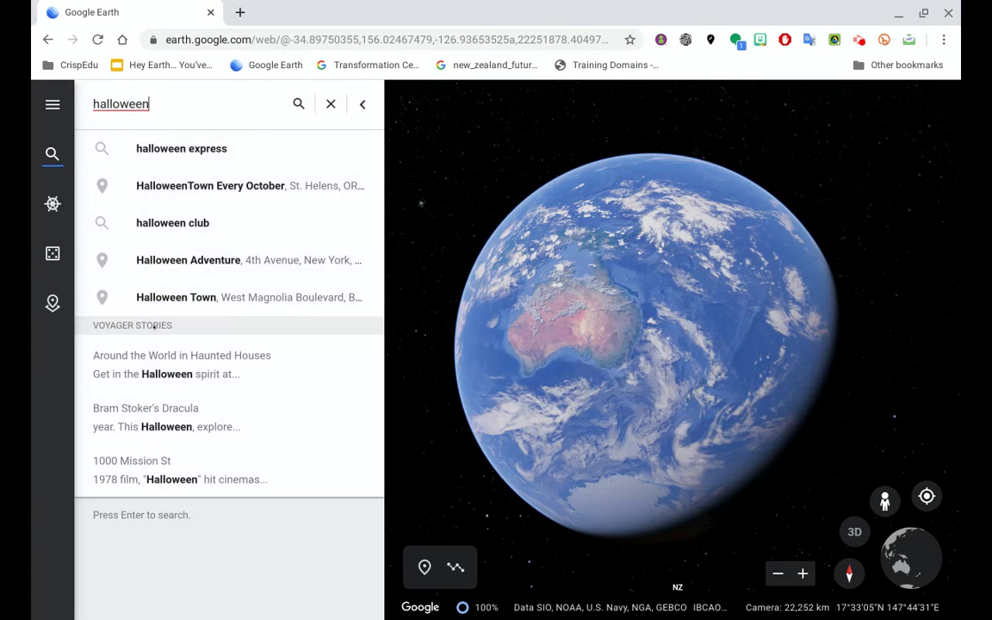
key("BackSpace")
key("BackSpace")
key("BackSpace")
key("BackSpace")
key("BackSpace")
key("BackSpace")
key("BackSpace")
key("BackSpace")
key("BackSpace")
type("h")
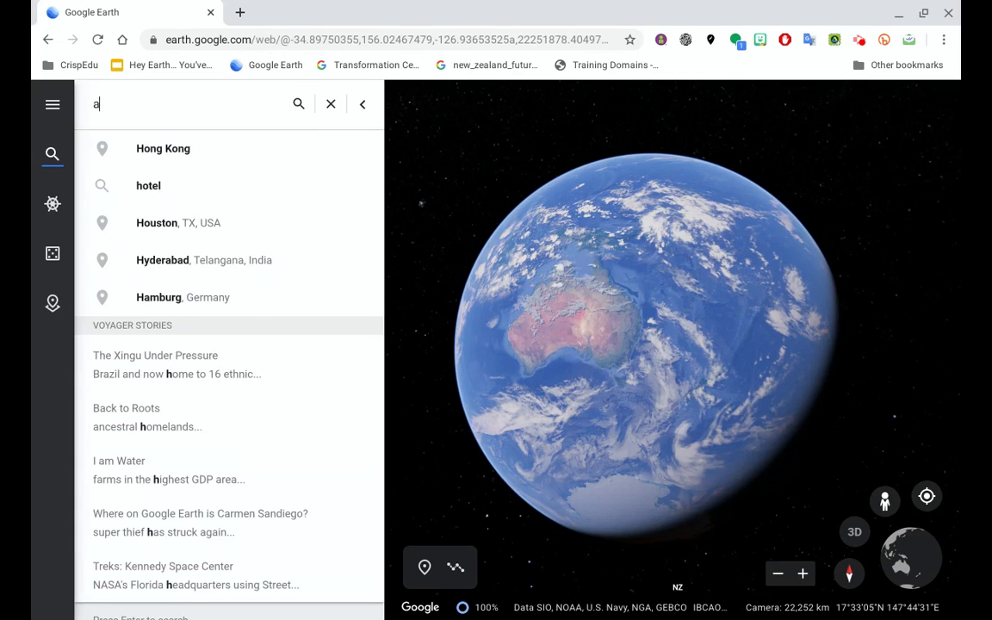
type("uckland city")
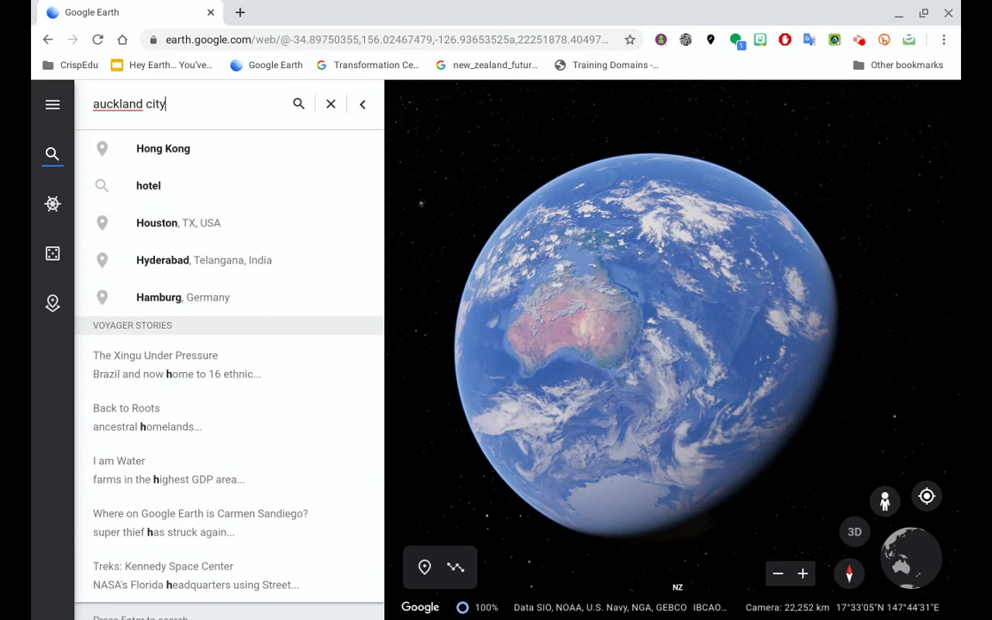
key("Return")
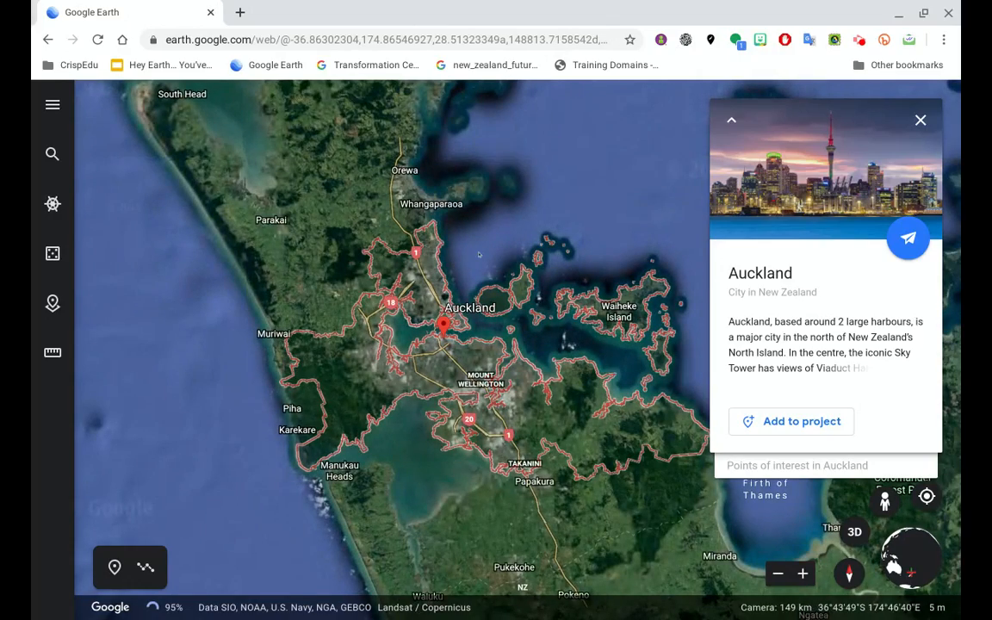
- Add Auckland City to the New Zealand project, open the place for editing, and replace the Google-provided information with editable fields
left_click_drag(485, 251, 394, 210)
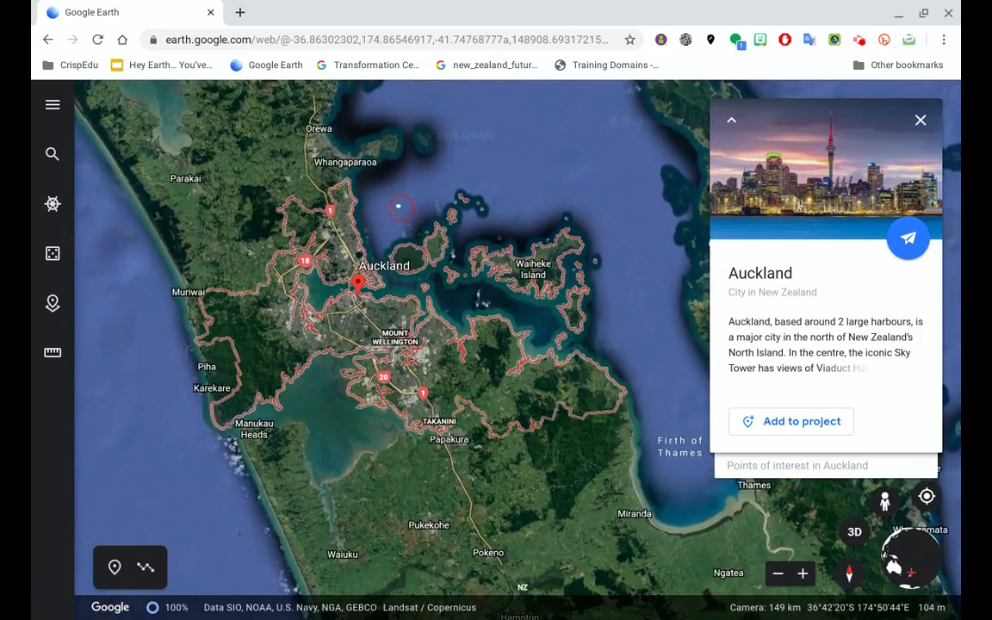
left_click(778, 576)
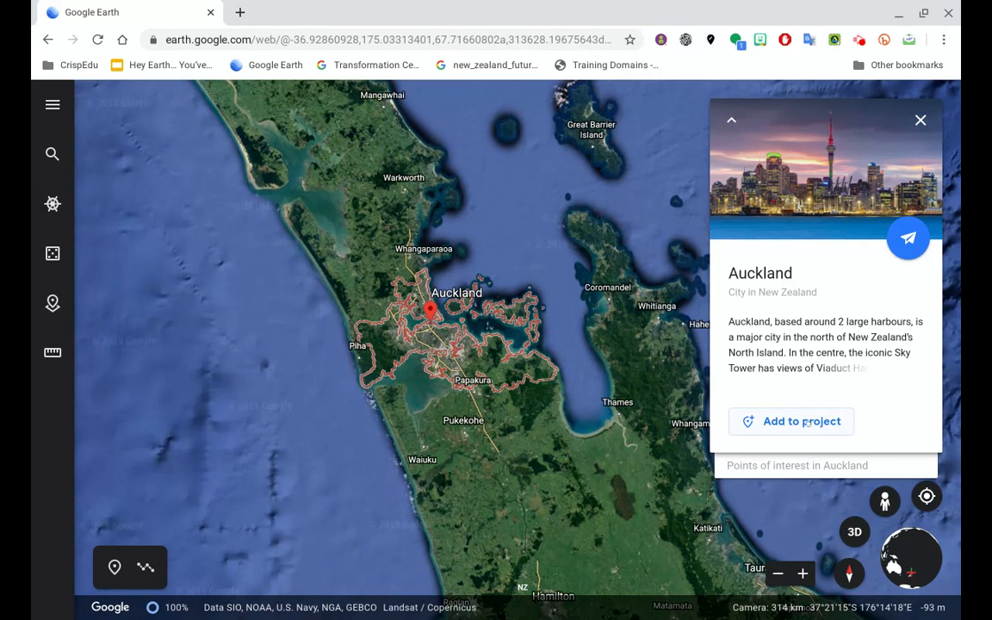
left_click(802, 421)
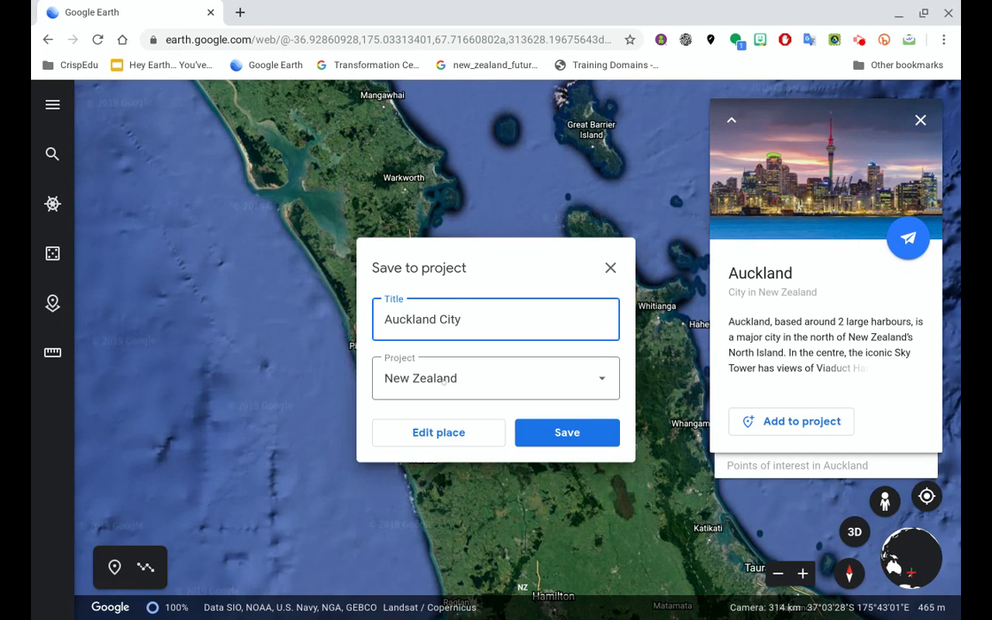
left_click(451, 437)
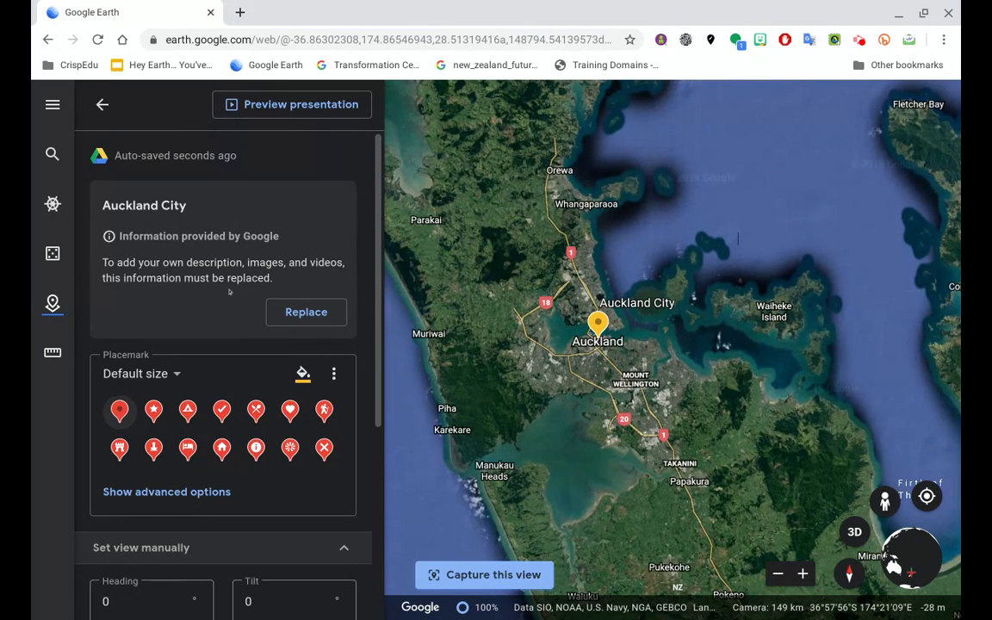
left_click(289, 312)
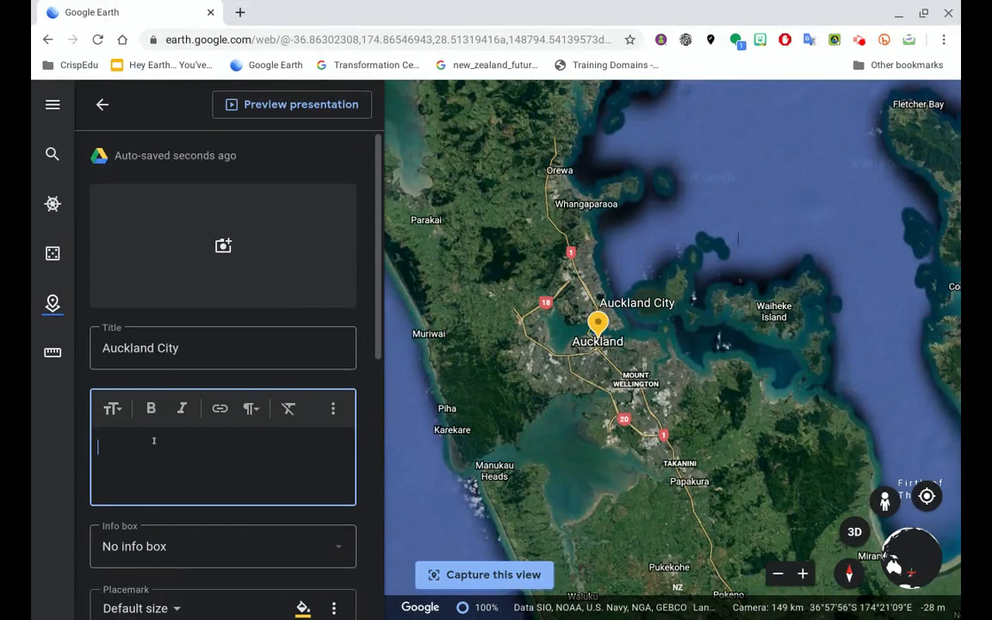
- Enter "The Largest City in New Zealand" as Auckland City's description and keep the small info box
type("The La")
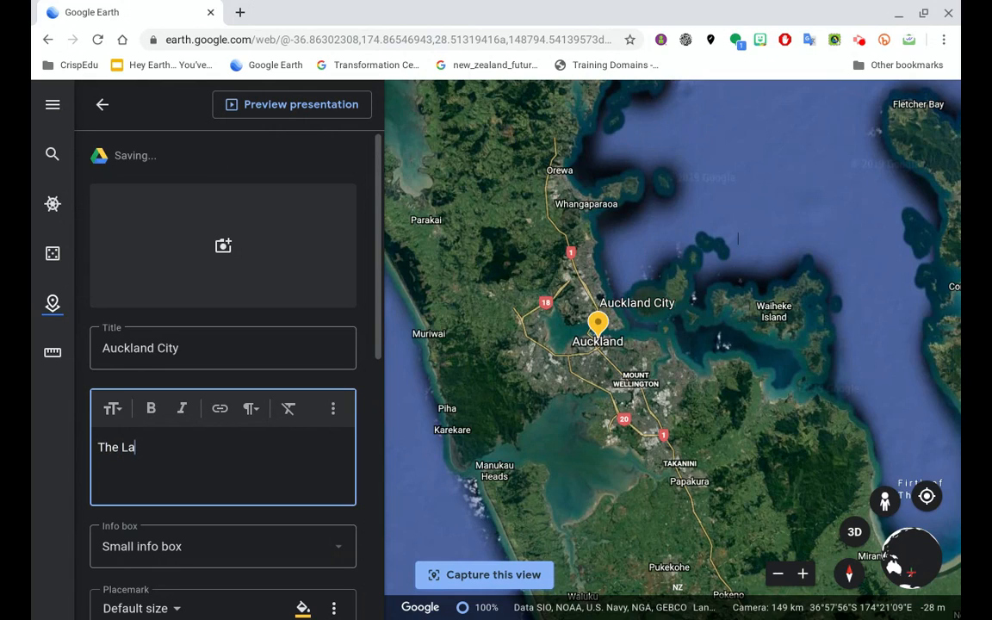
type("rgest ")
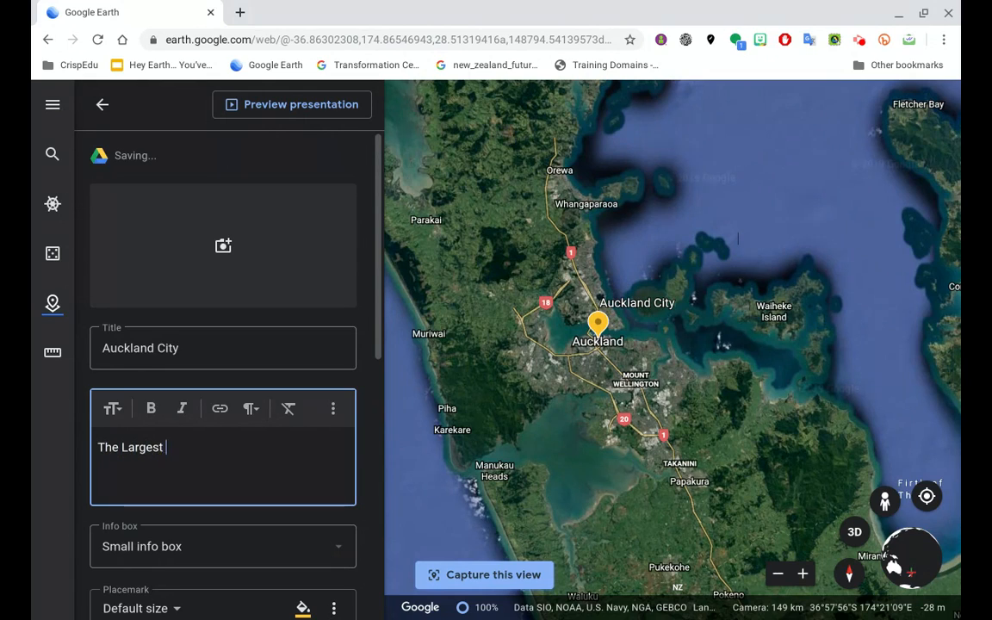
type("City in ")
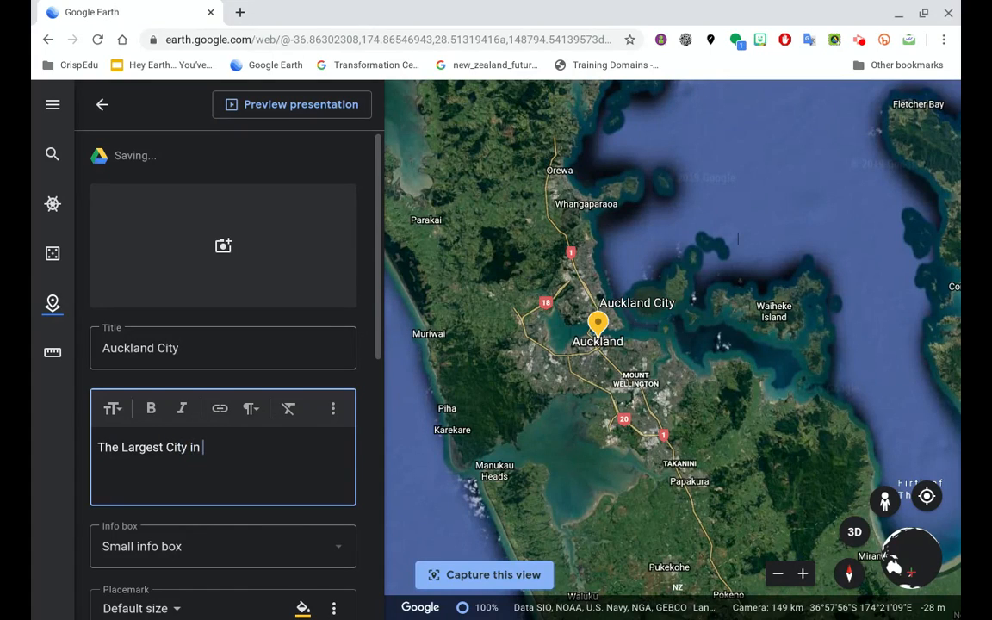
type("New Zealand")
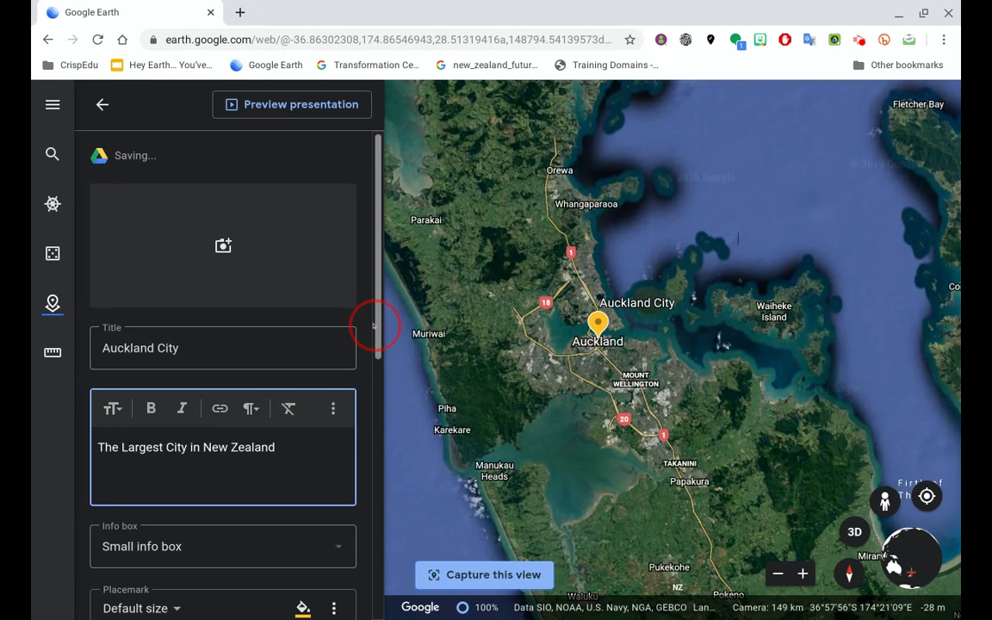
scroll(376, 325, "down", 3)
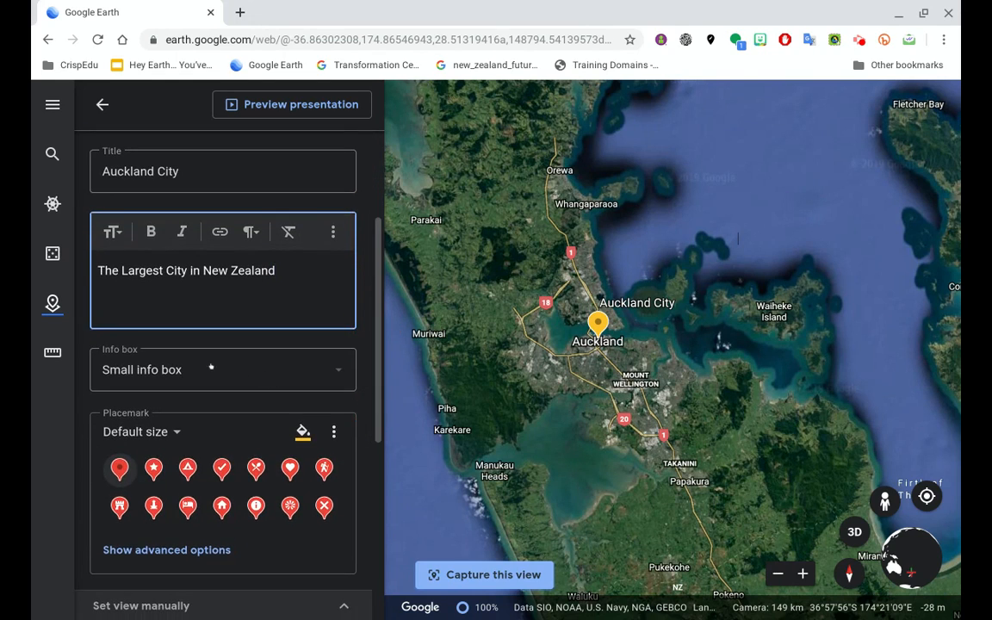
left_click(338, 370)
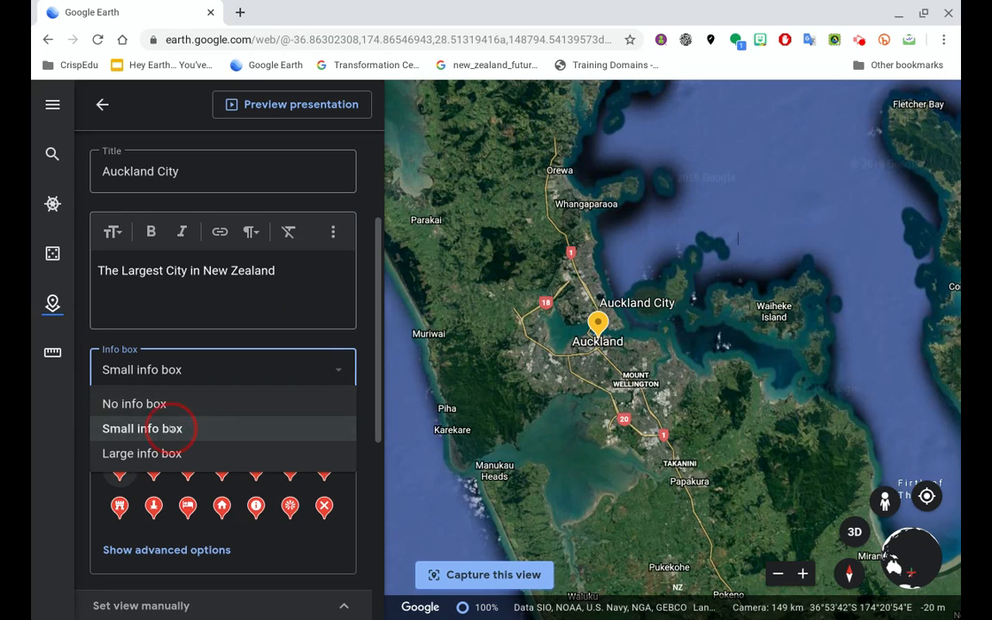
left_click(177, 428)
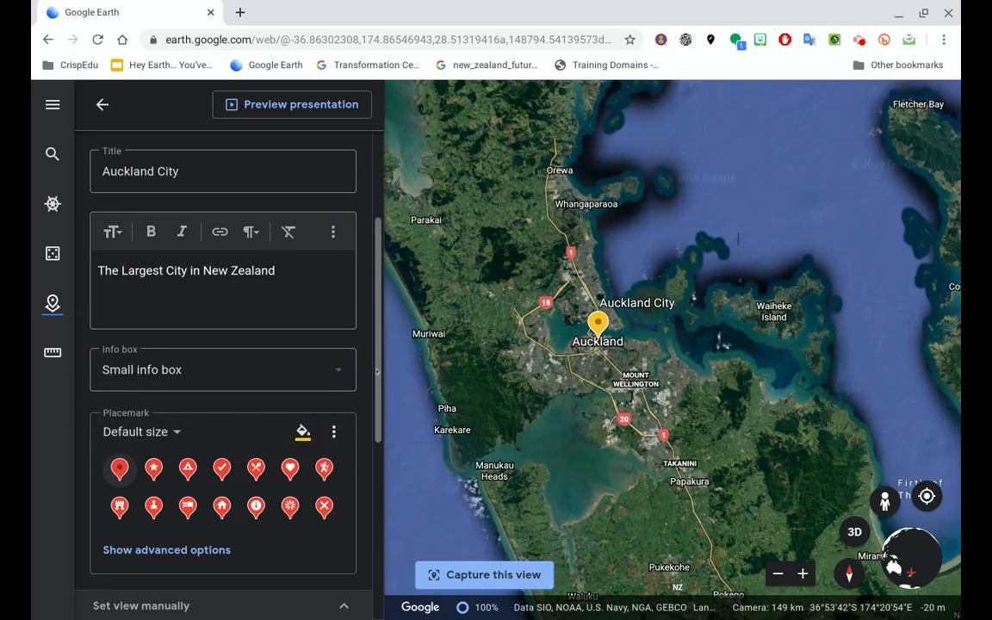
- Check the additional icon options for Auckland City's placemark and change its color to dark blue
left_click_drag(378, 332, 379, 383)
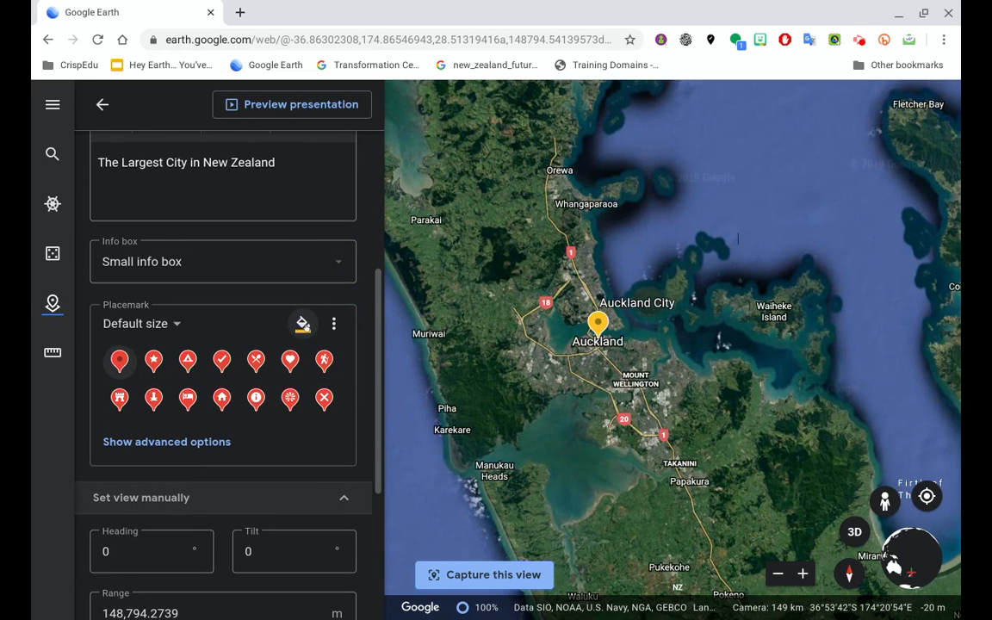
left_click(332, 324)
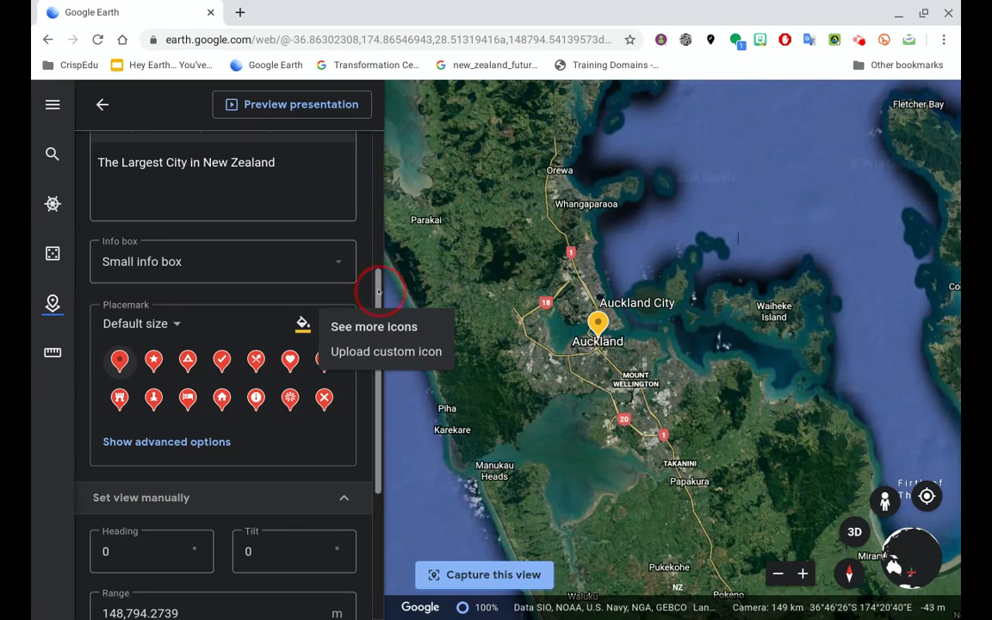
left_click(301, 324)
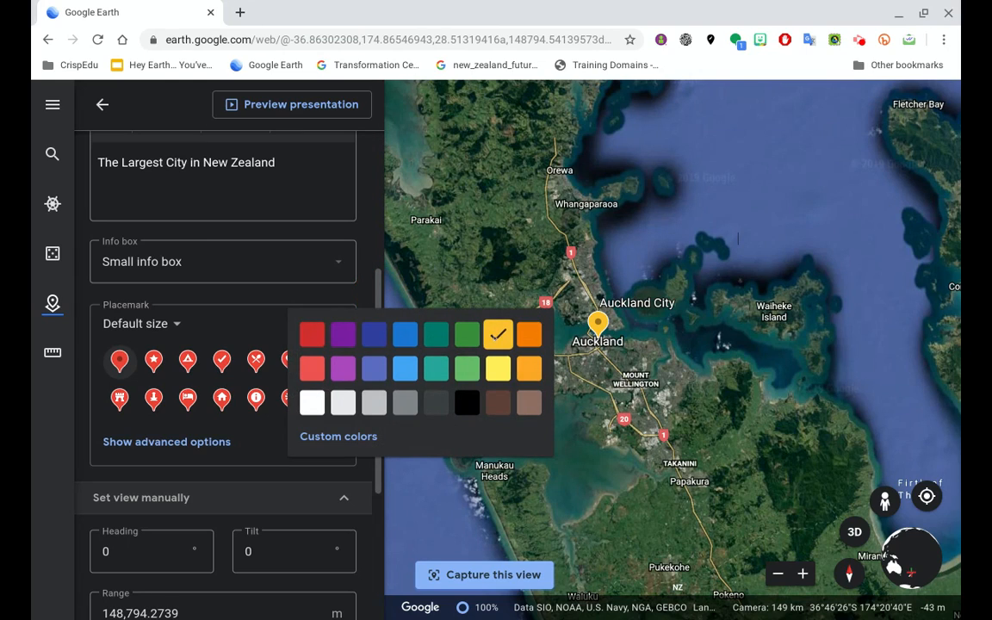
left_click(496, 337)
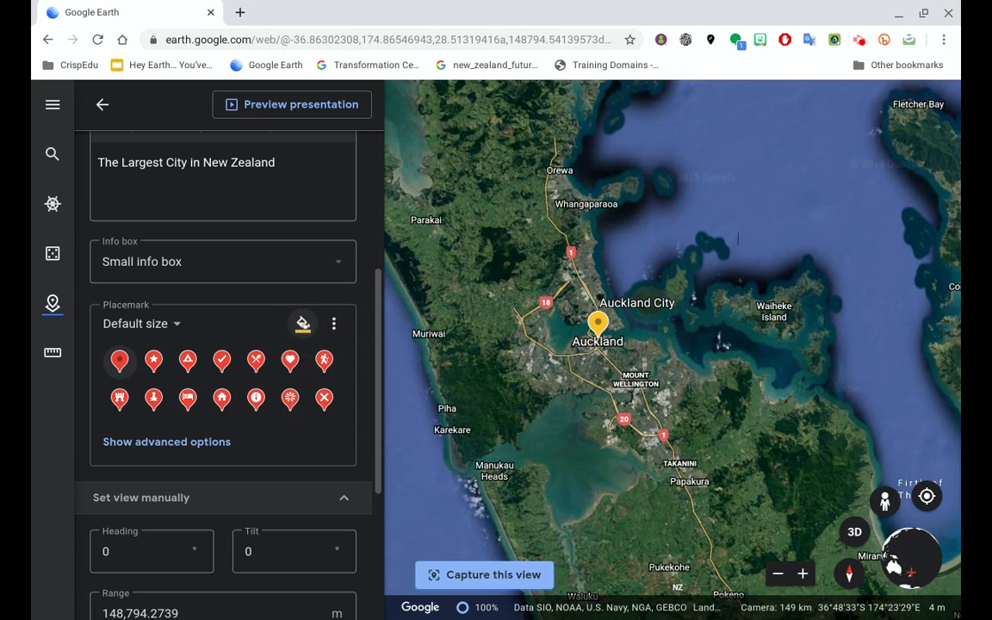
left_click(303, 324)
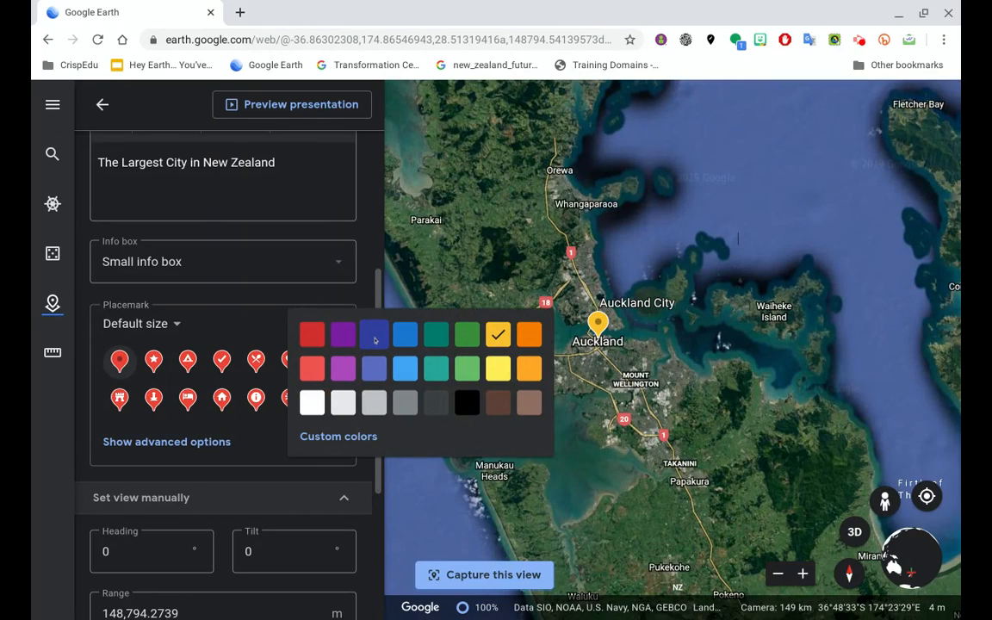
left_click(374, 340)
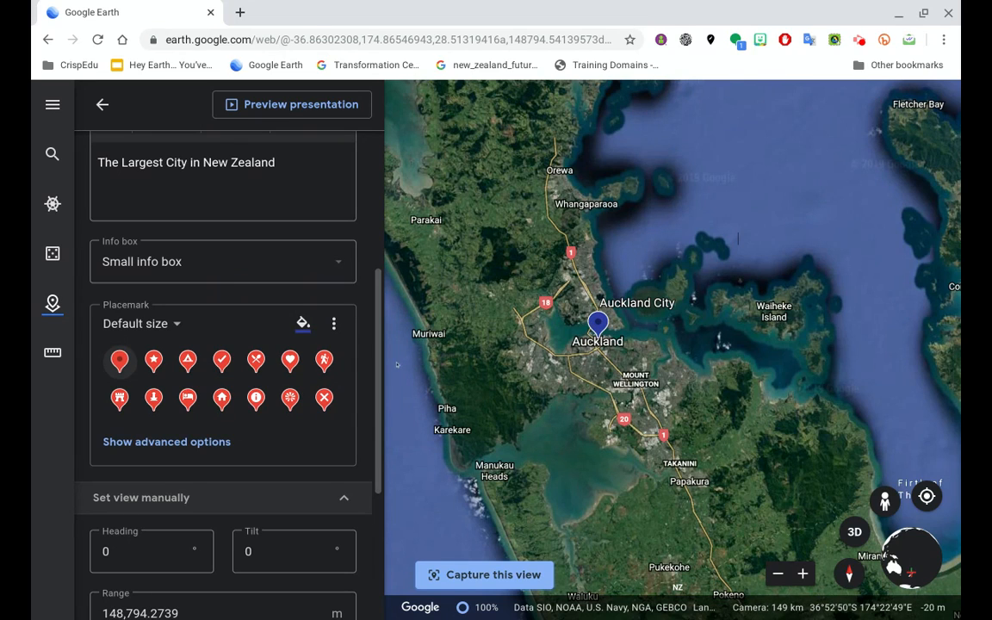
- Set the tilt of Auckland City's manual view to 45°
mouse_move(381, 369)
left_mouse_down()
mouse_move(379, 439)
mouse_move(336, 440)
left_mouse_up()
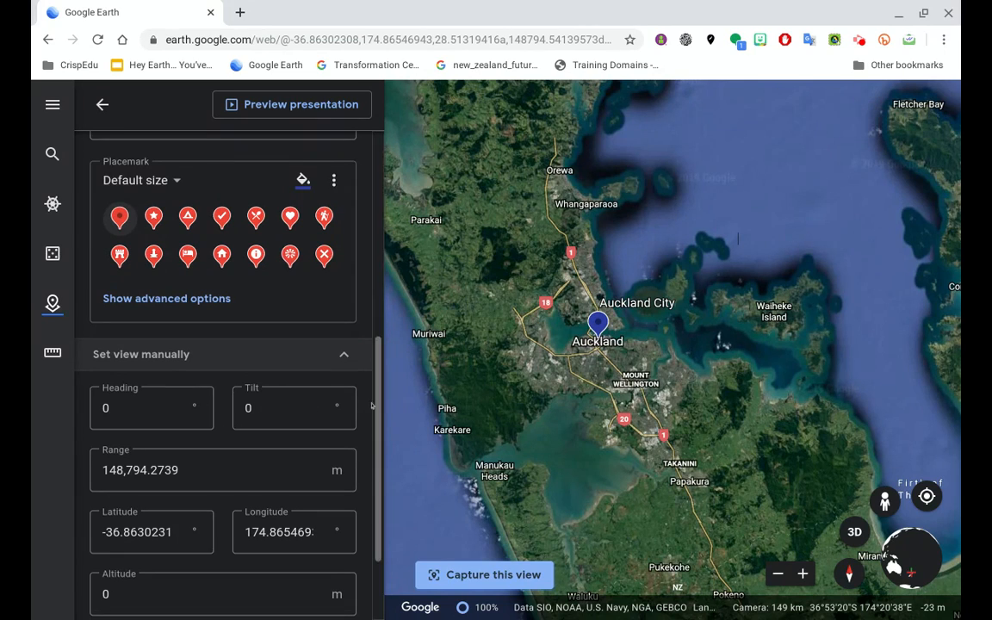
left_click_drag(377, 405, 377, 408)
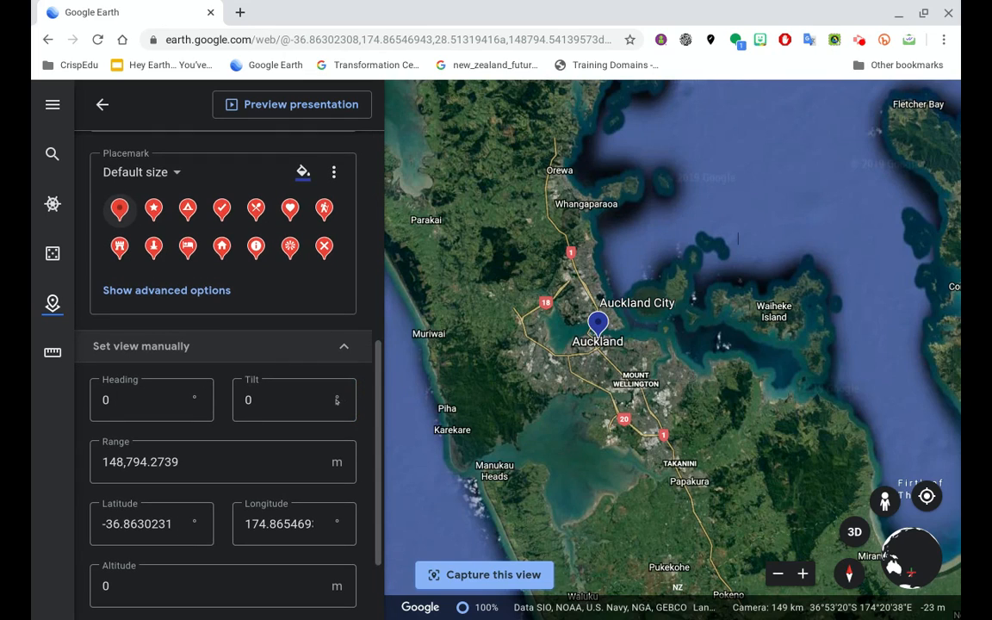
left_click(281, 400)
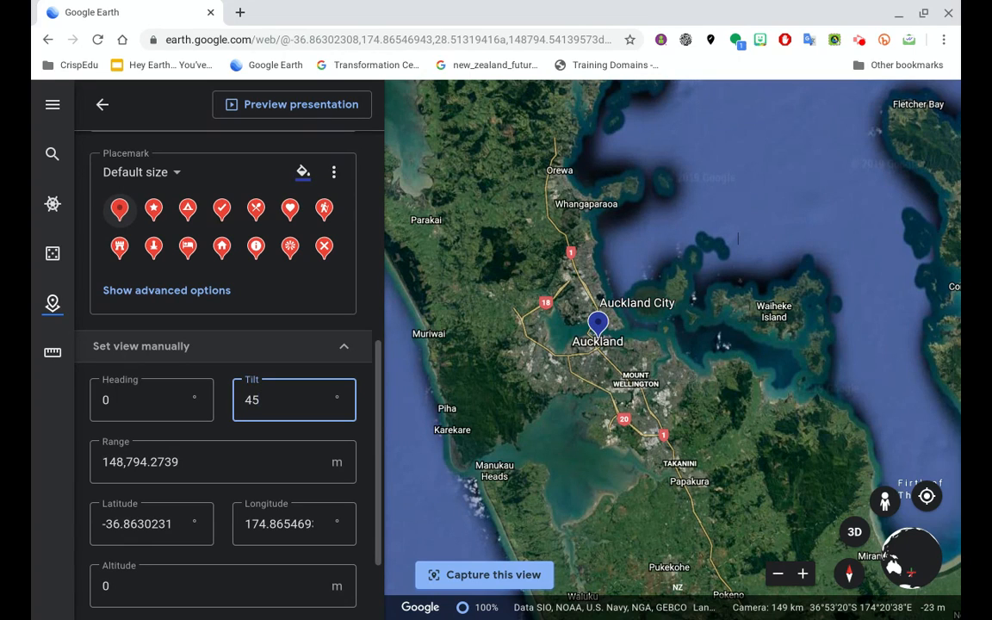
left_click_drag(376, 405, 377, 433)
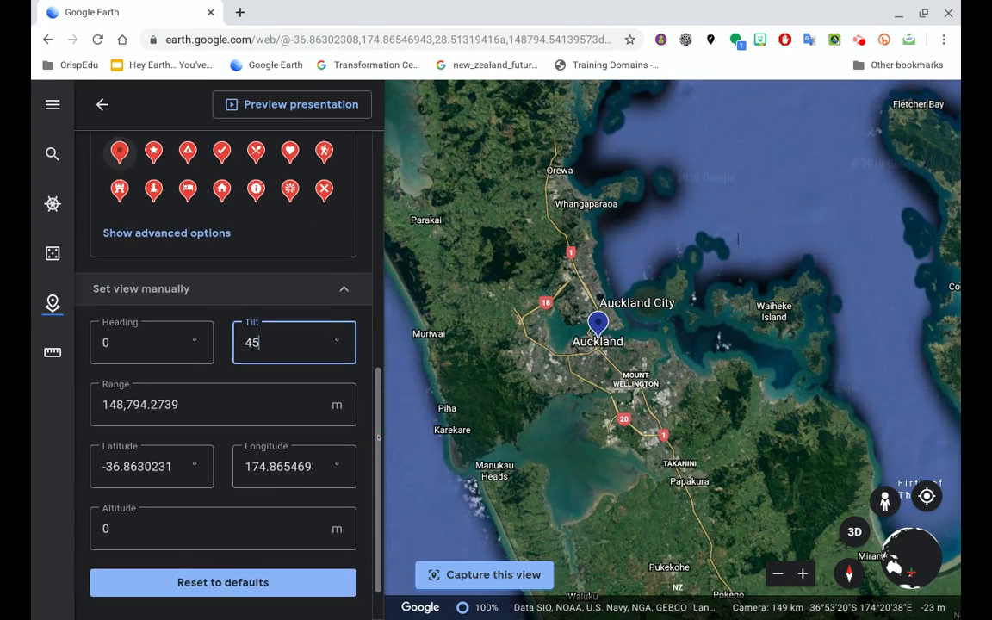
left_click(223, 528)
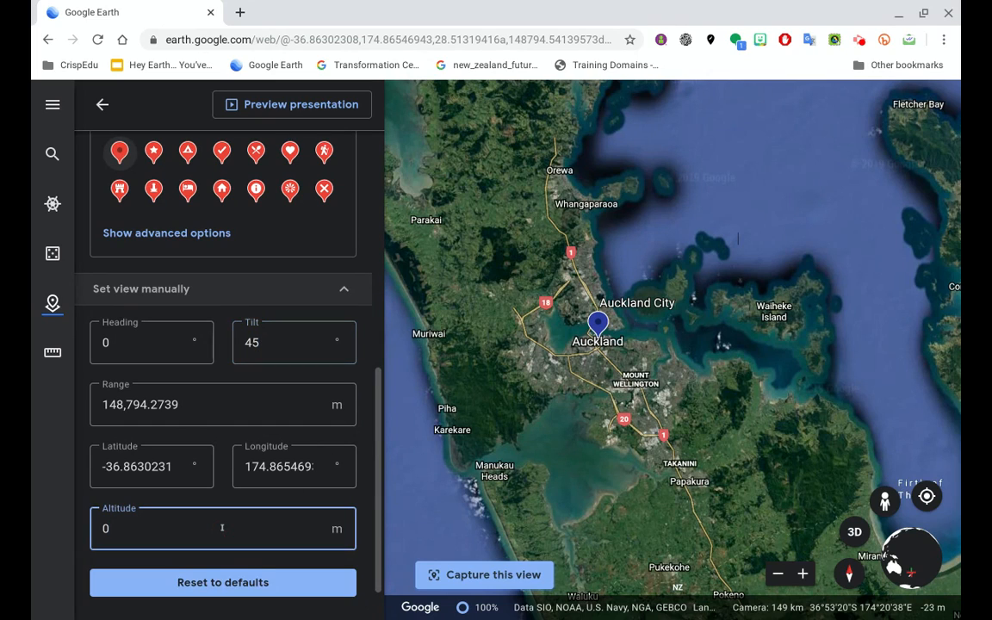
- Search Google Images for "auckland" and add the daytime skyline photo from the Britannica page to the Auckland City place
scroll(379, 426, "up", 3)
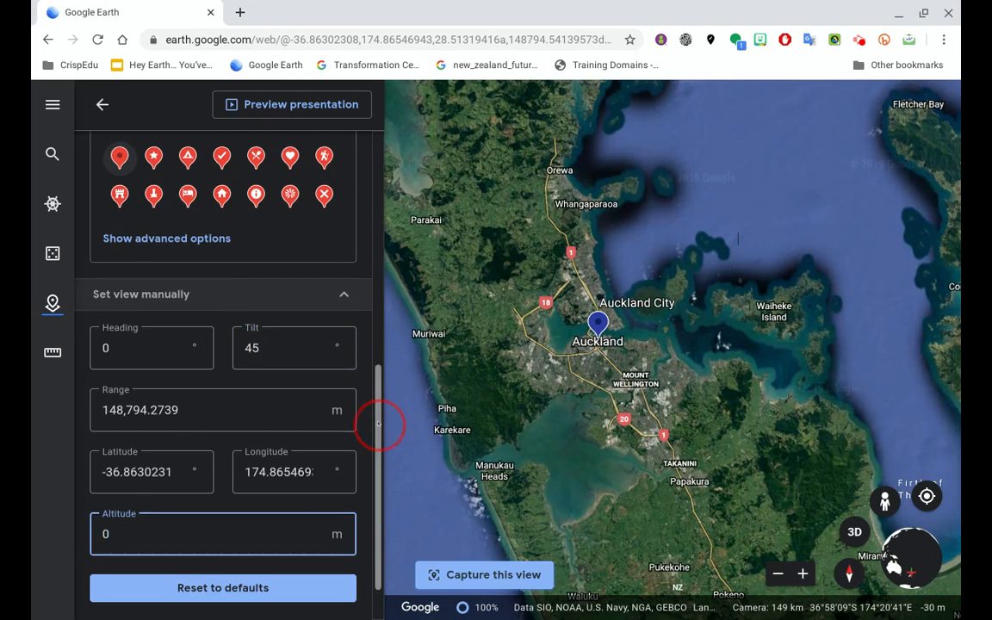
scroll(379, 425, "up", 3)
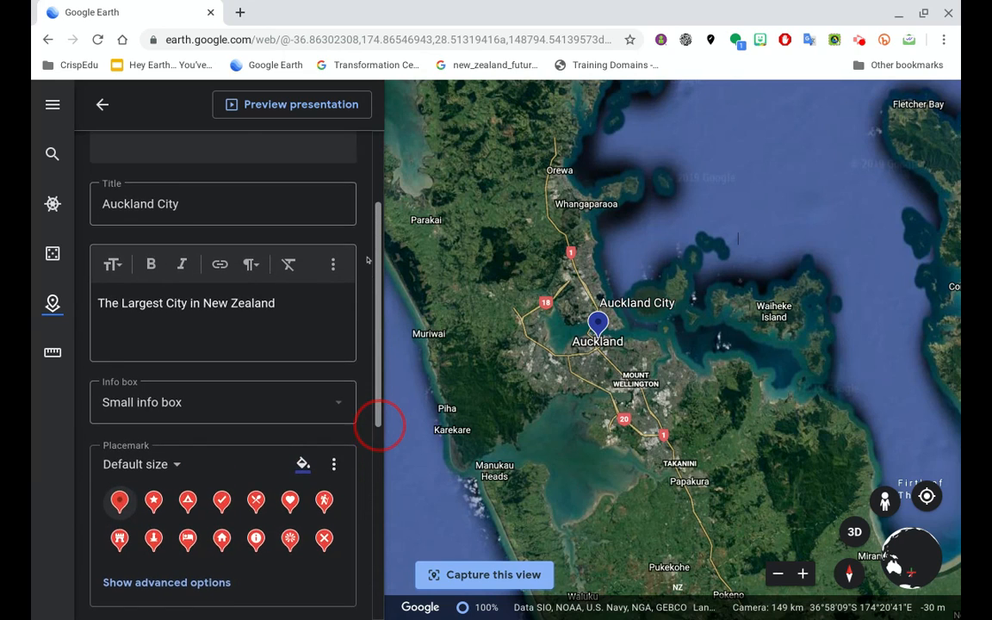
scroll(379, 426, "up", 2)
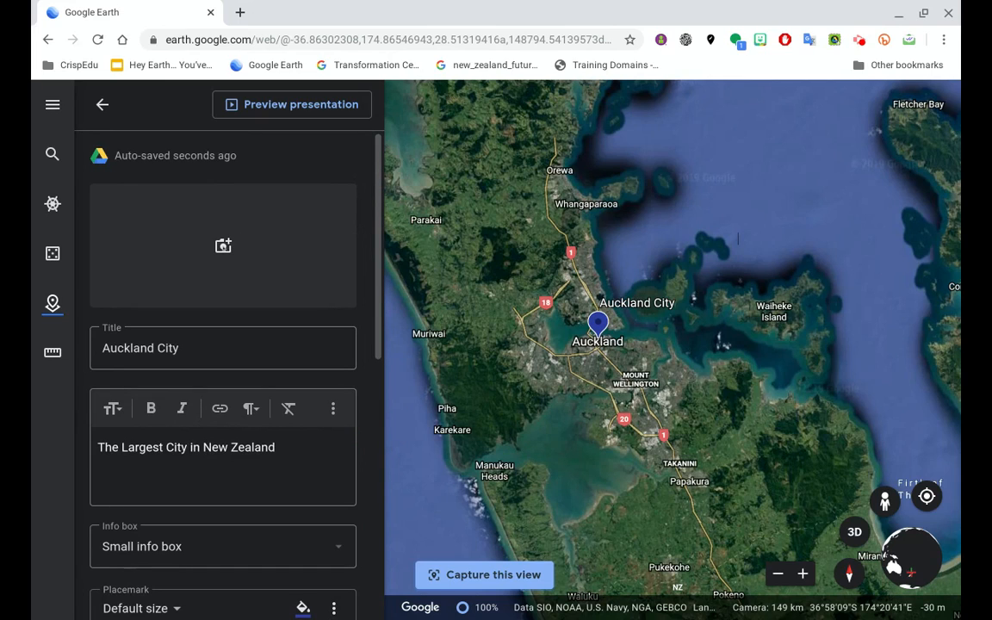
left_click(223, 247)
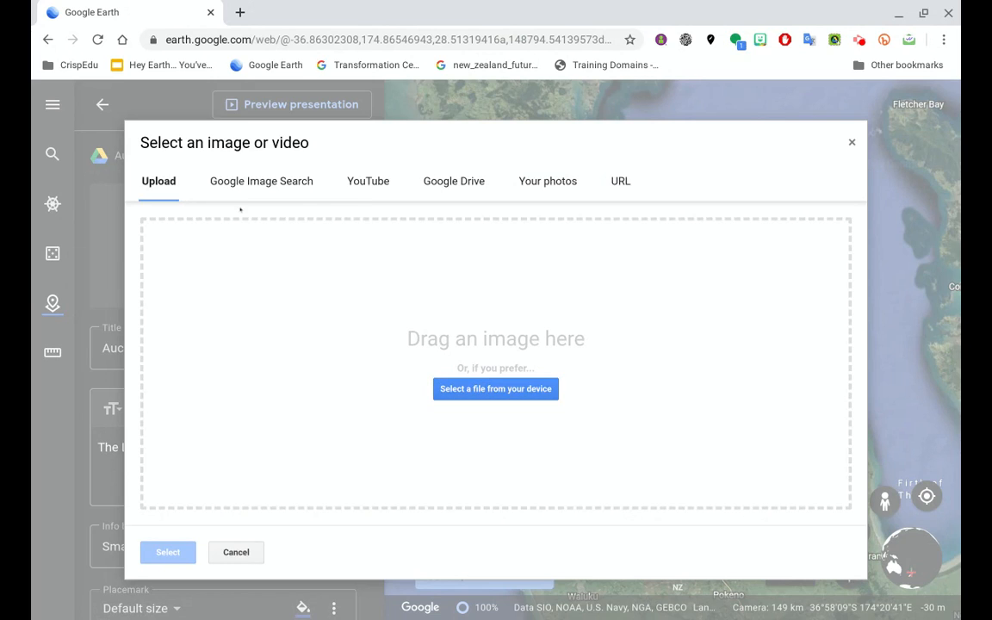
left_click(267, 182)
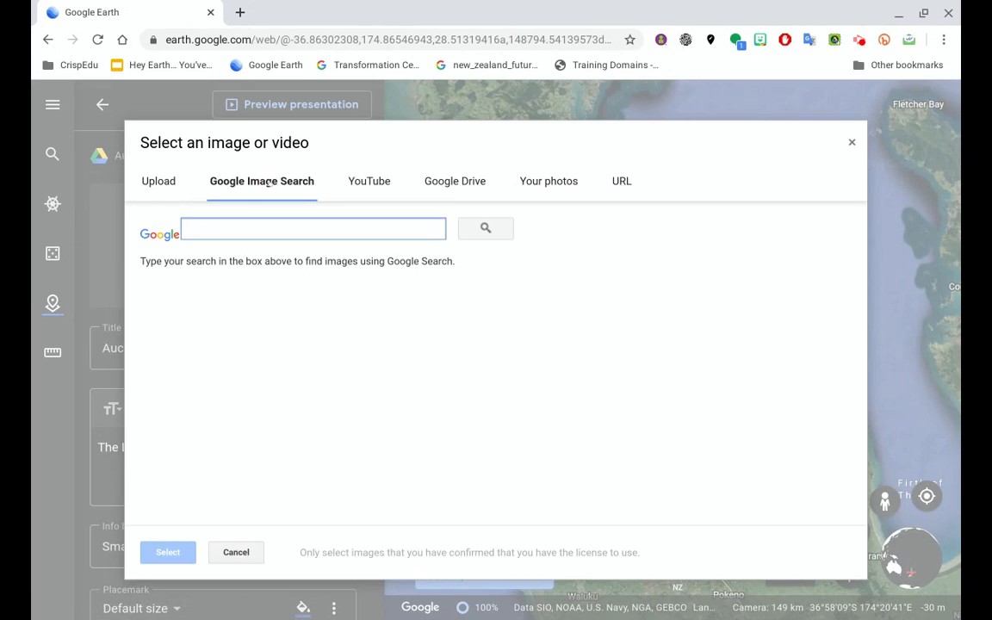
type("auc")
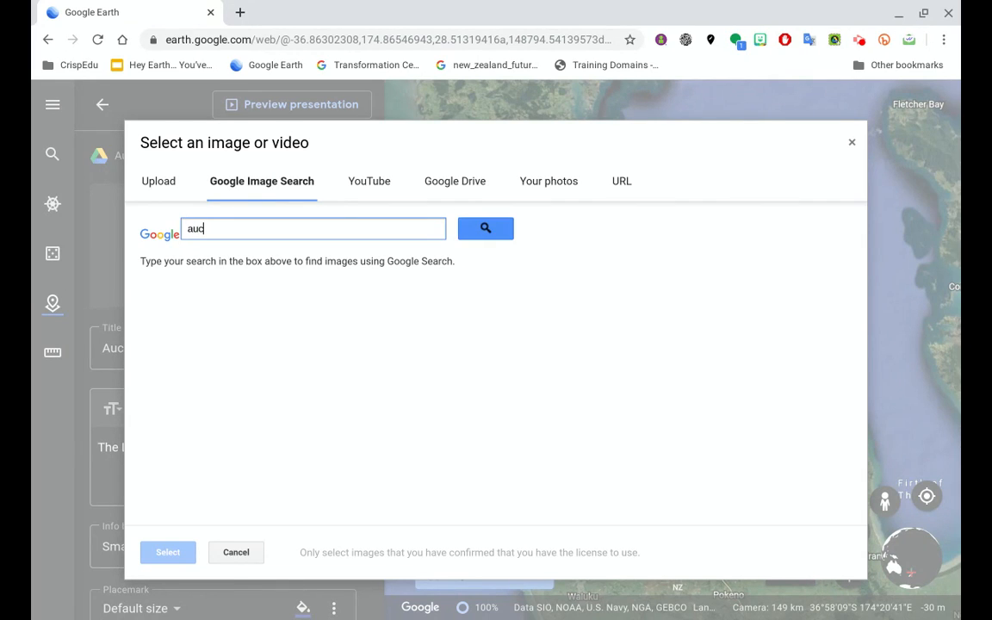
type("kland")
key("Return")
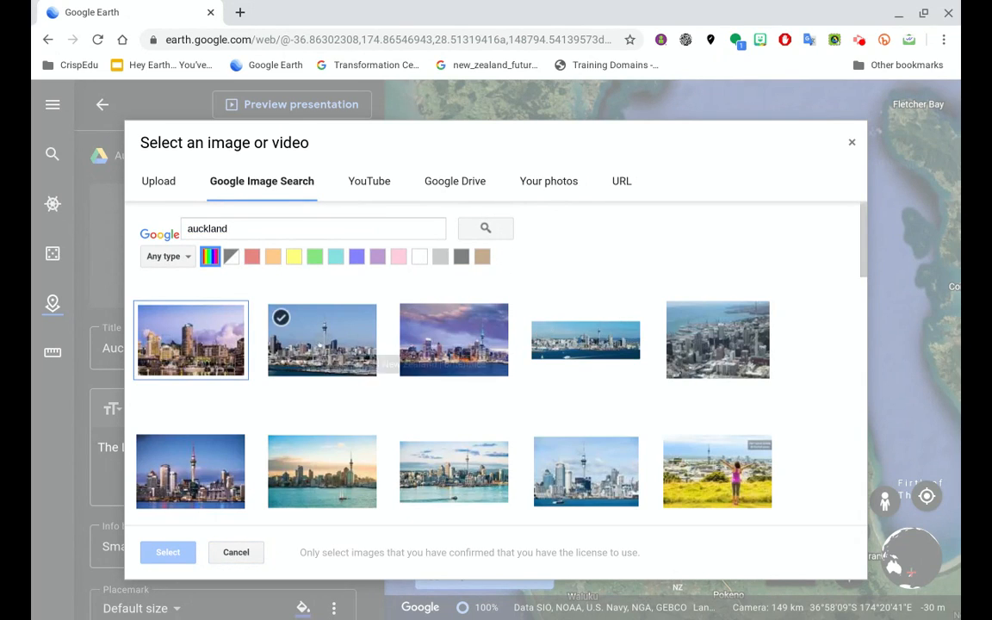
left_click(320, 340)
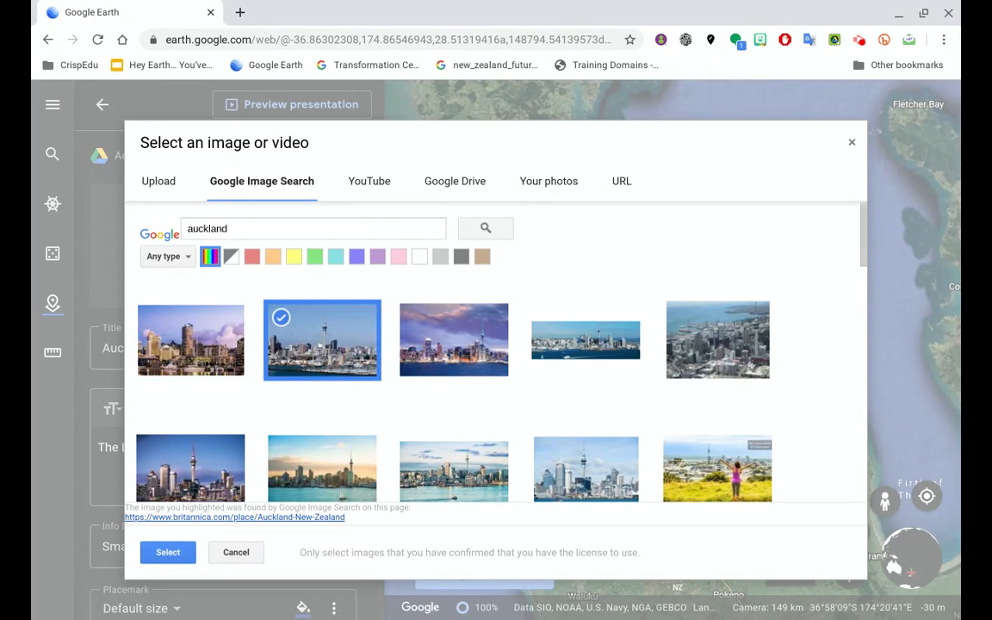
left_click(161, 555)
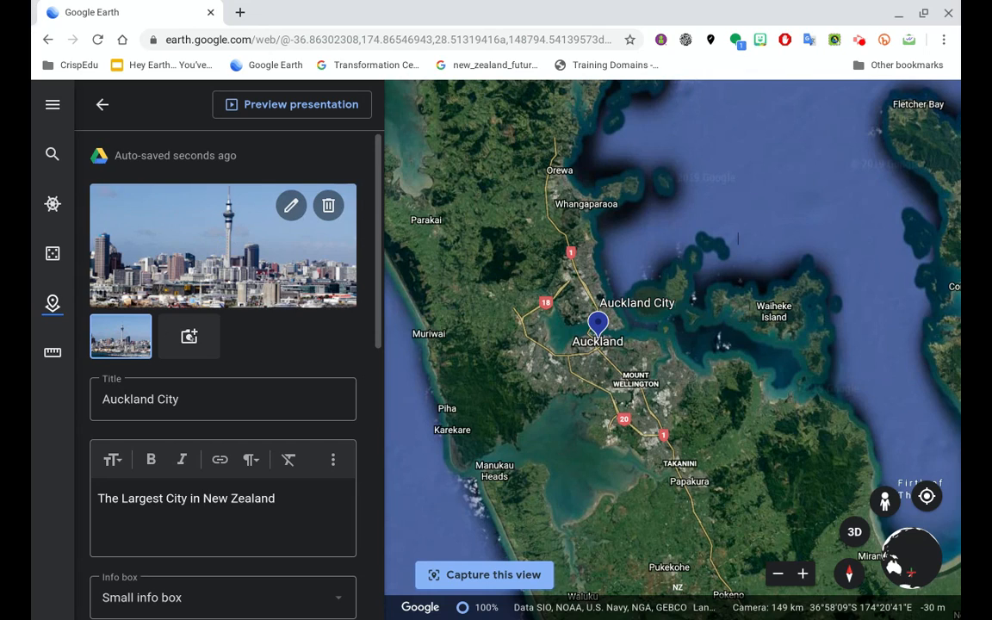
- Add a second image to Auckland City from the "auckland" results, the skyline across the water with a green headland
left_click(189, 336)
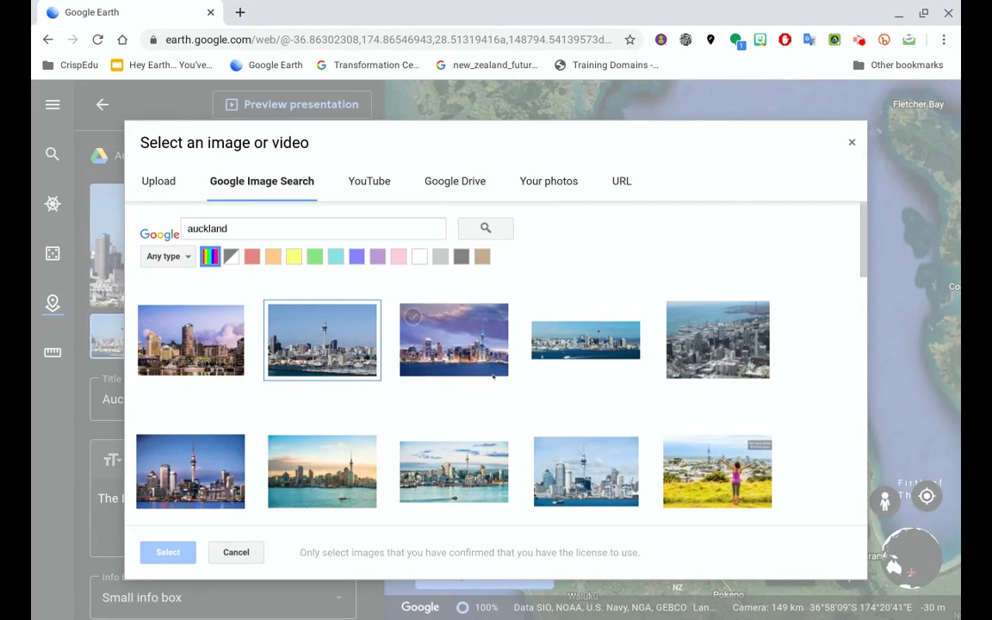
left_click_drag(861, 222, 853, 290)
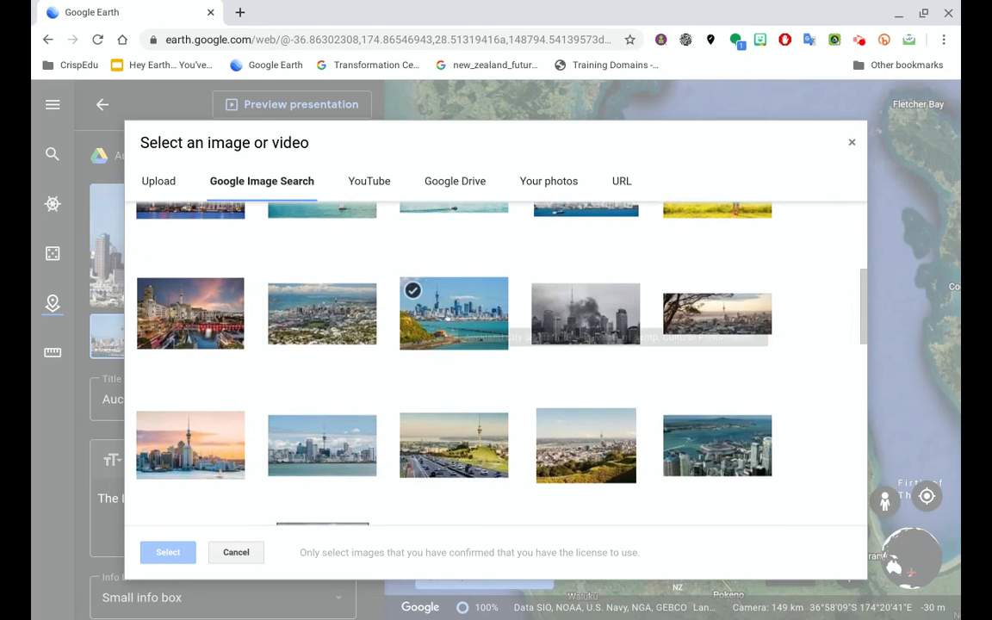
left_click(447, 318)
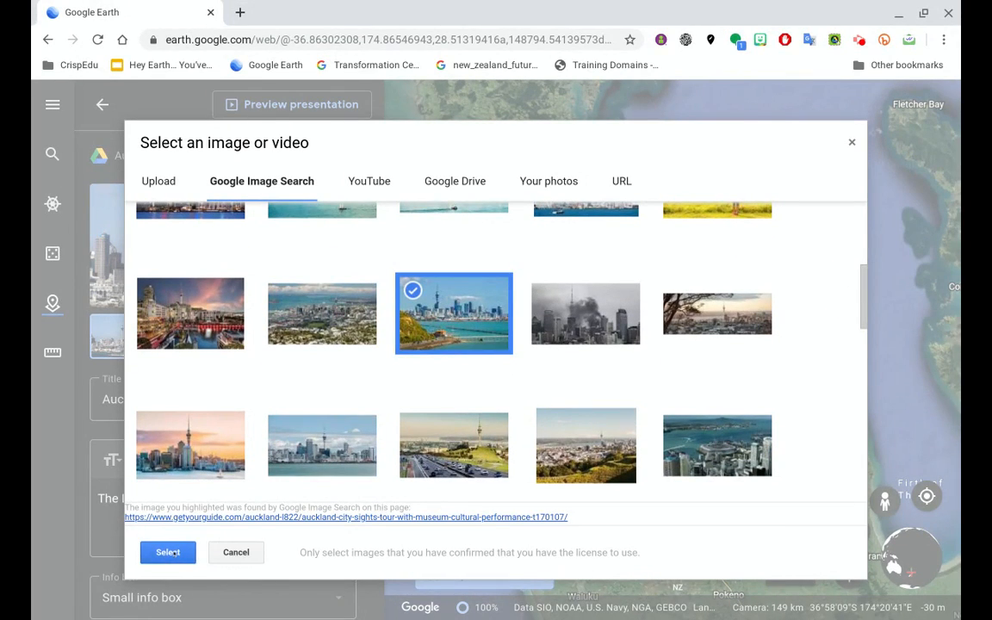
left_click(167, 552)
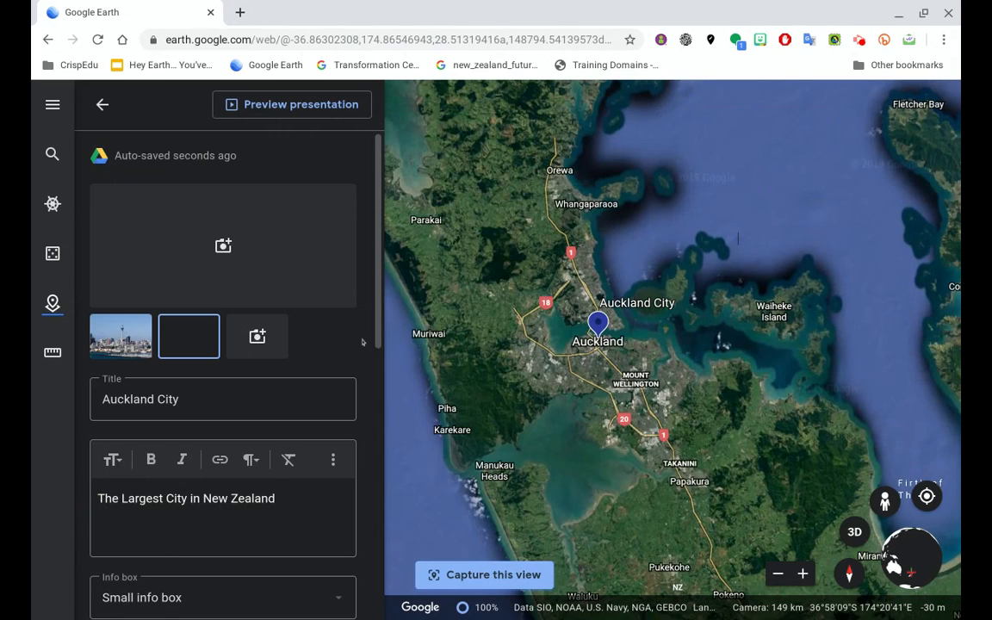
left_click_drag(377, 280, 377, 289)
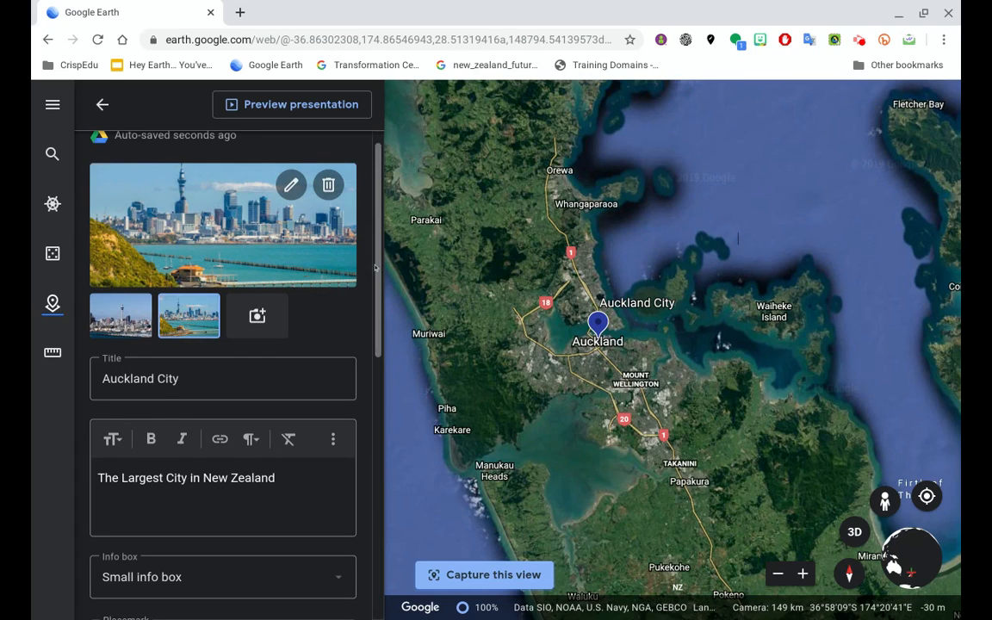
left_click_drag(380, 267, 376, 295)
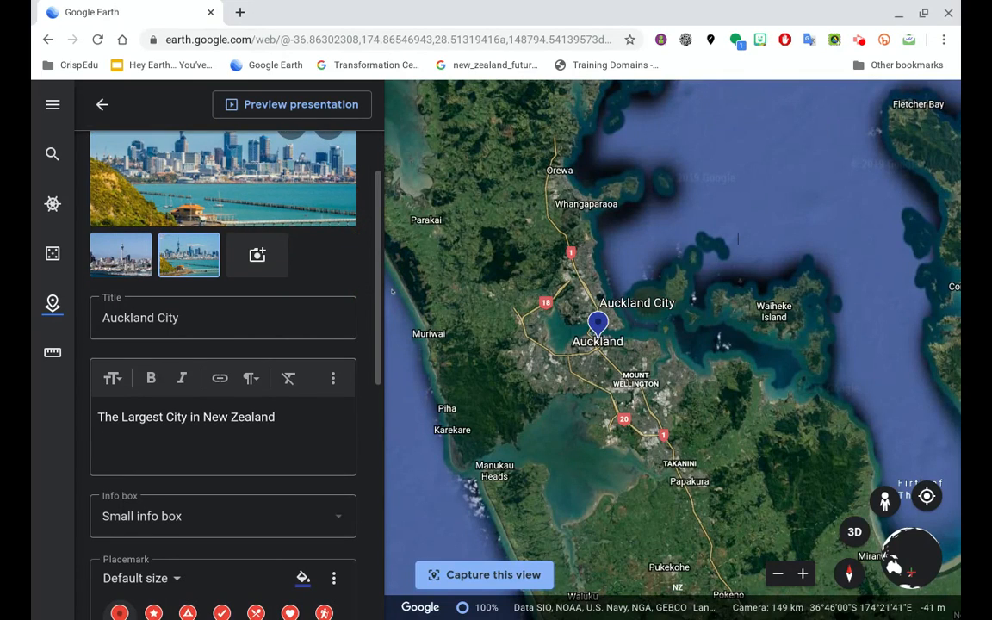
left_click_drag(379, 197, 379, 294)
left_click_drag(387, 393, 386, 548)
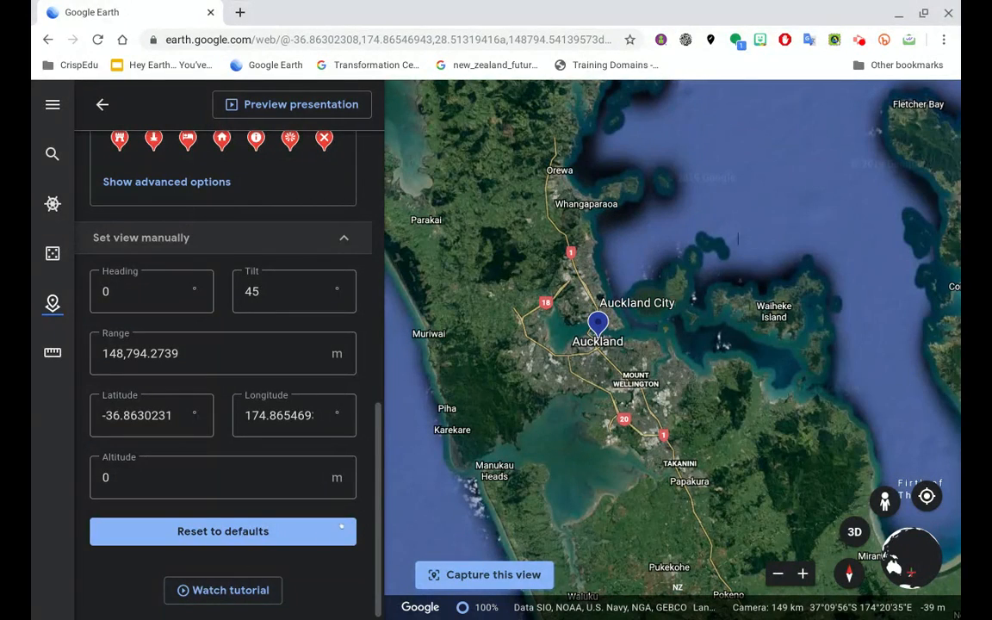
scroll(381, 514, "up", 10)
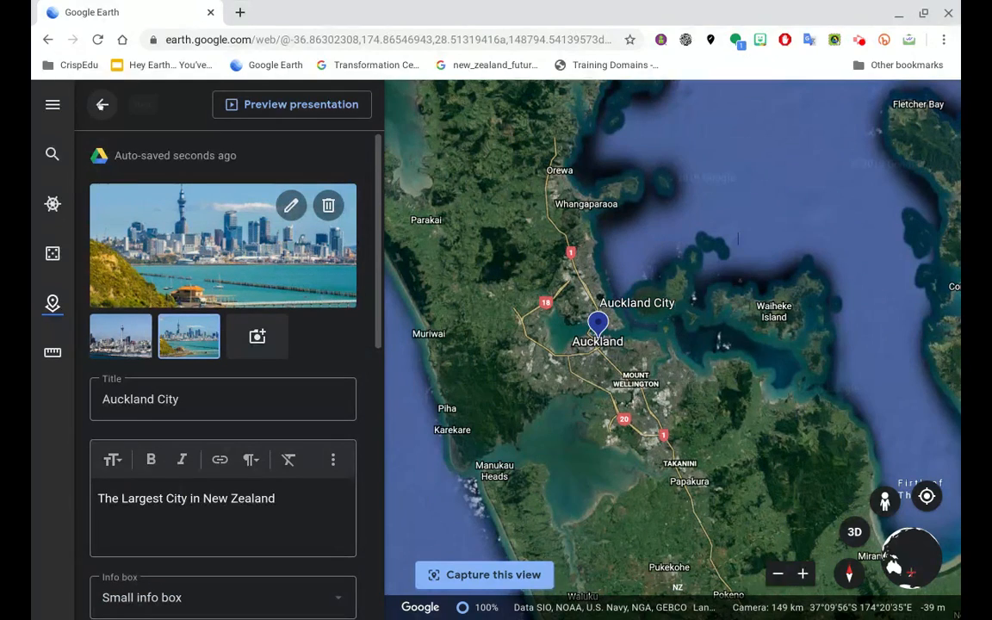
- Present the New Zealand project from the intro slide through Auckland City, view the place's second image, and leave the presentation
left_click(102, 104)
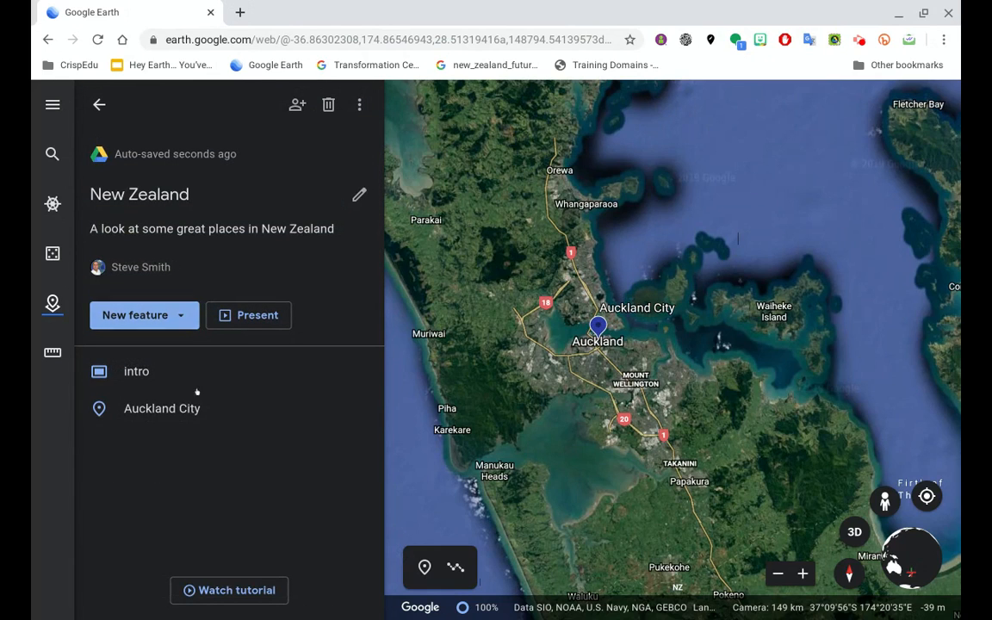
left_click(256, 318)
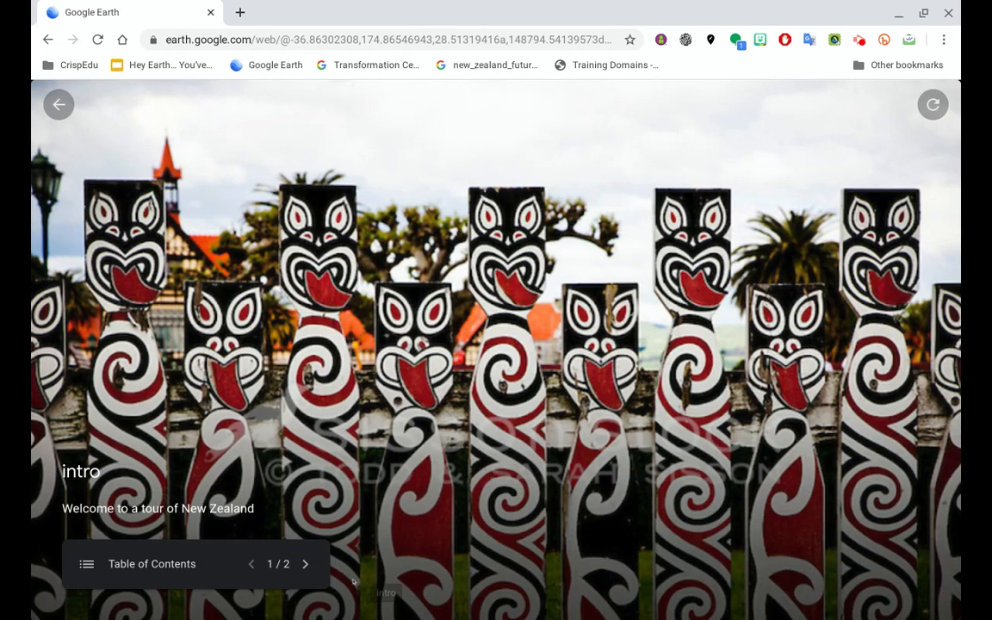
left_click(304, 565)
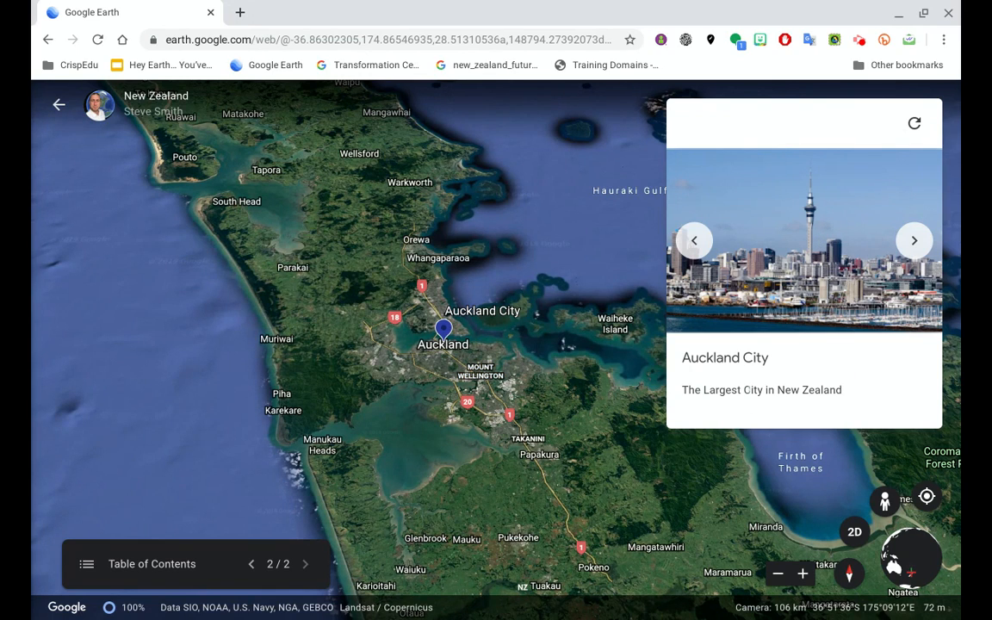
left_click(913, 243)
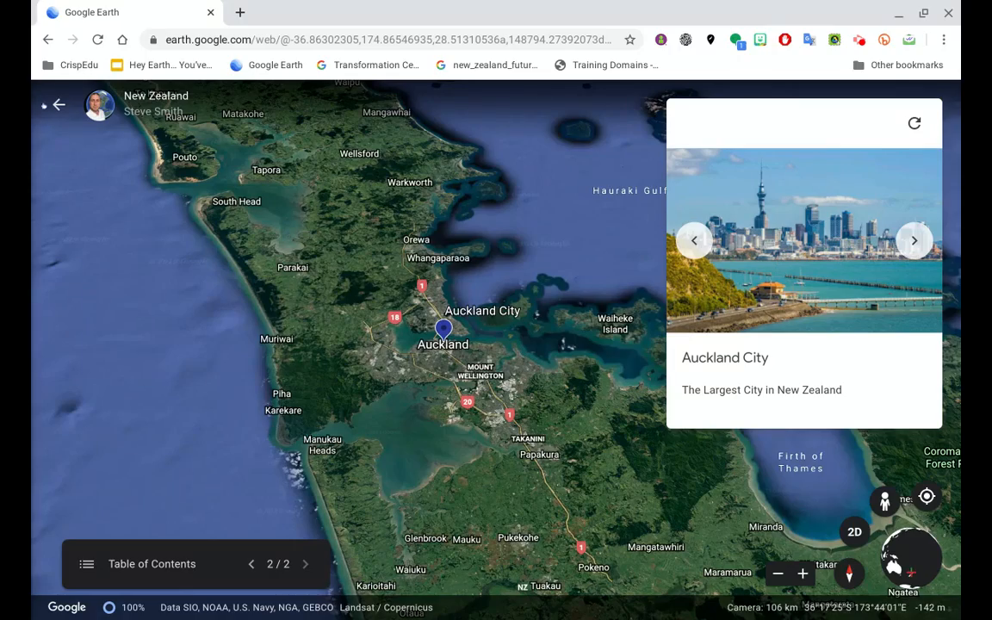
left_click(57, 104)
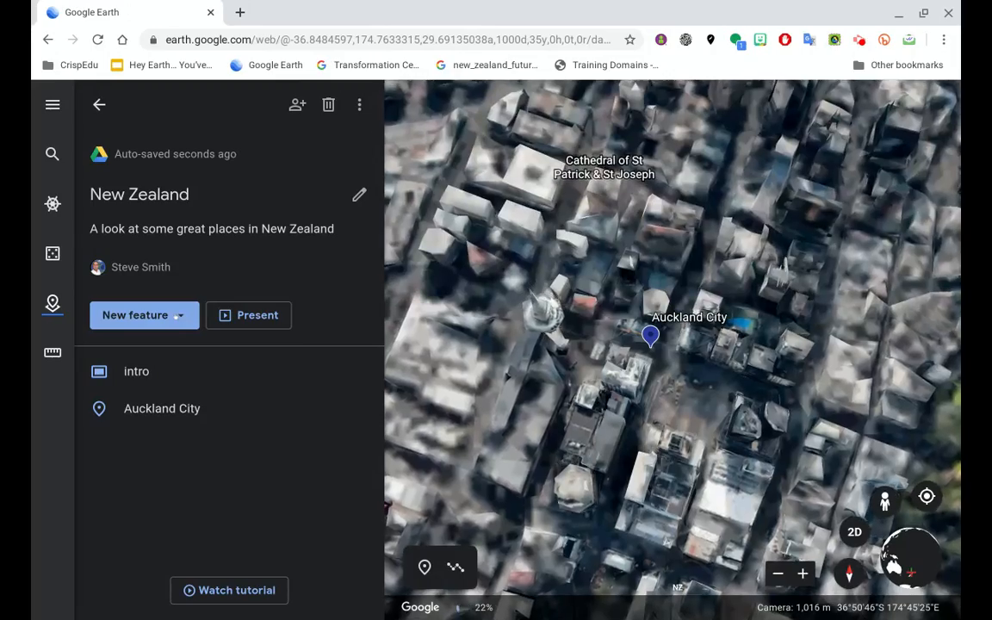
- Search for "Christchurch" as a new project place, fly to Christchurch Central City, zoom out over the whole city and dismiss its info card
left_click(177, 315)
left_click(170, 334)
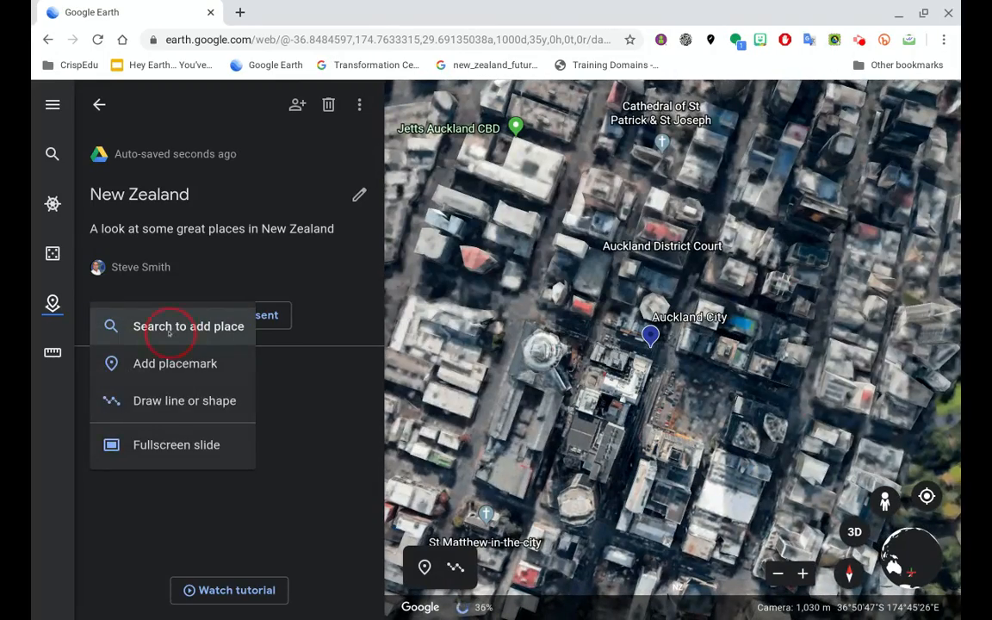
type("C")
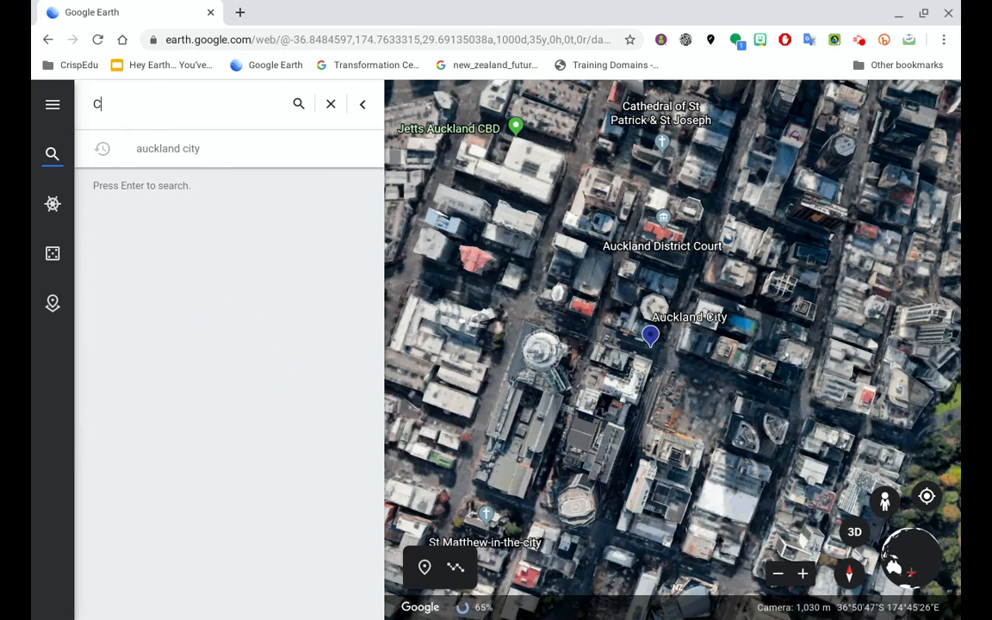
type("hrist")
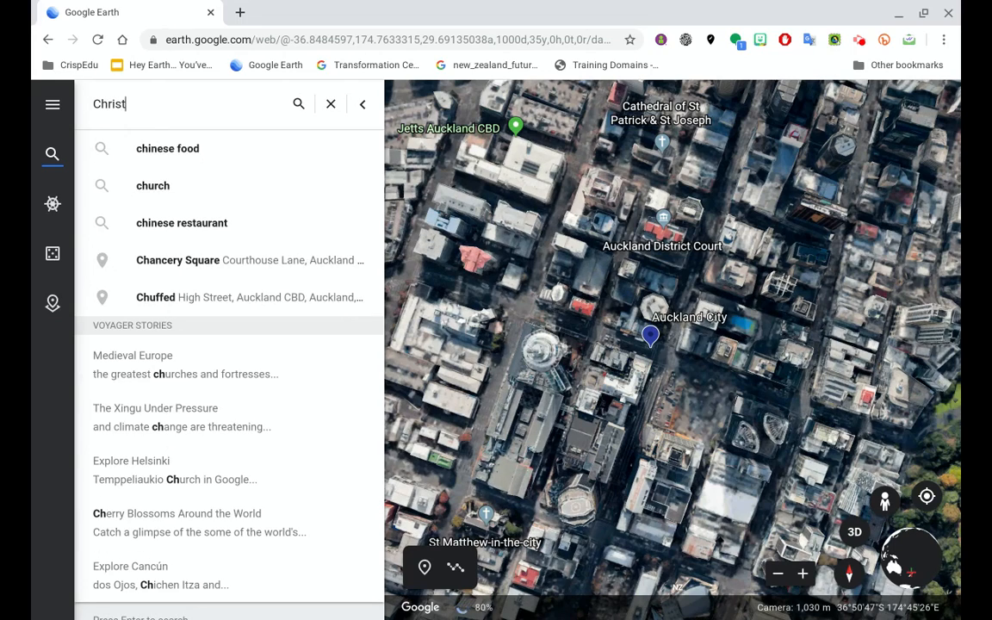
type("church")
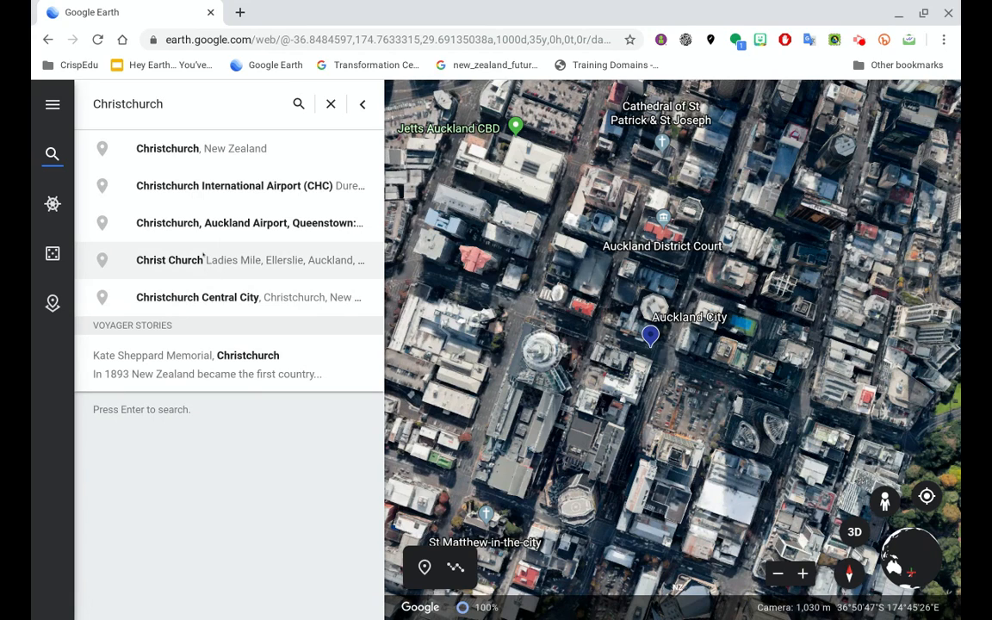
left_click(240, 294)
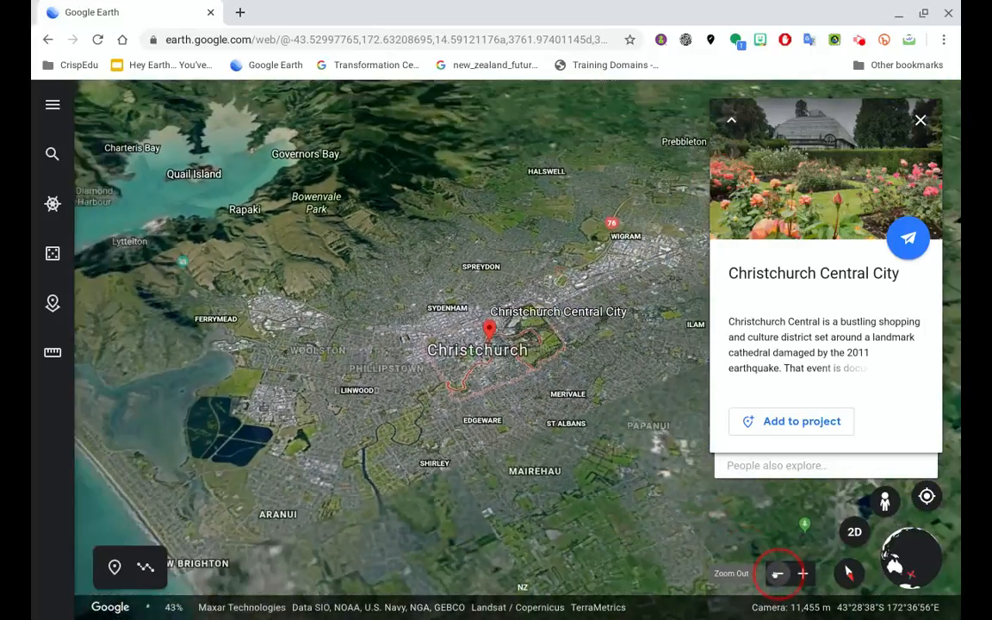
left_click(777, 575)
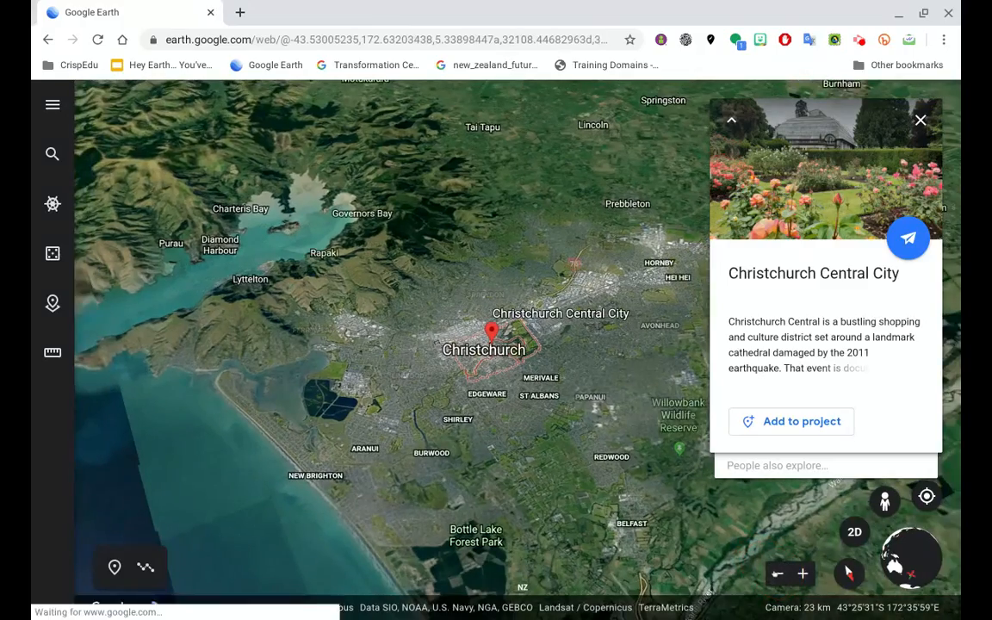
left_click(921, 122)
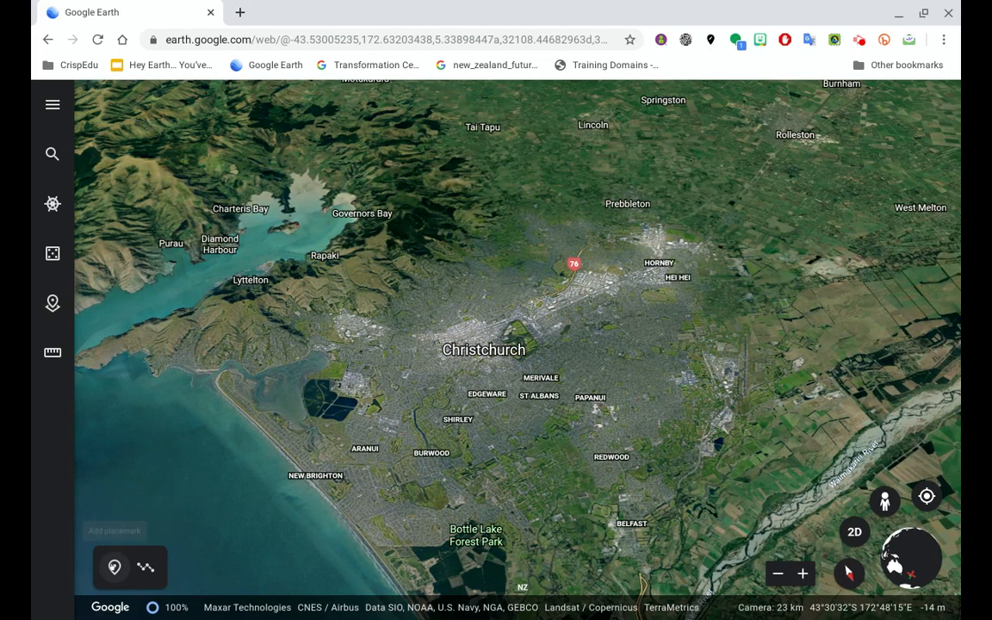
- Add a placemark titled "Christchurch" beside the city's map label and save it to the New Zealand project
left_click(114, 567)
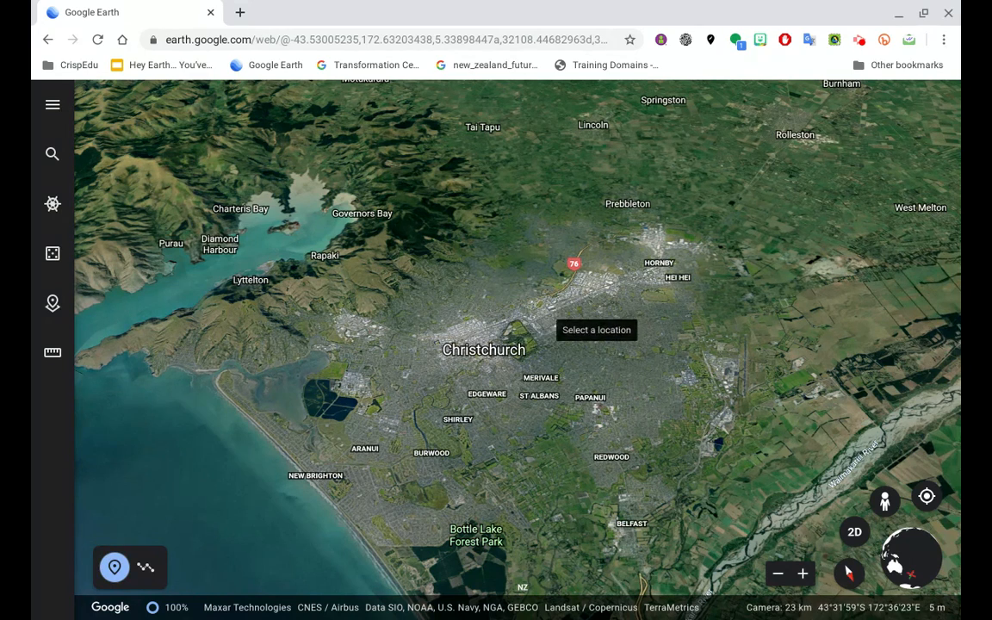
left_click(526, 332)
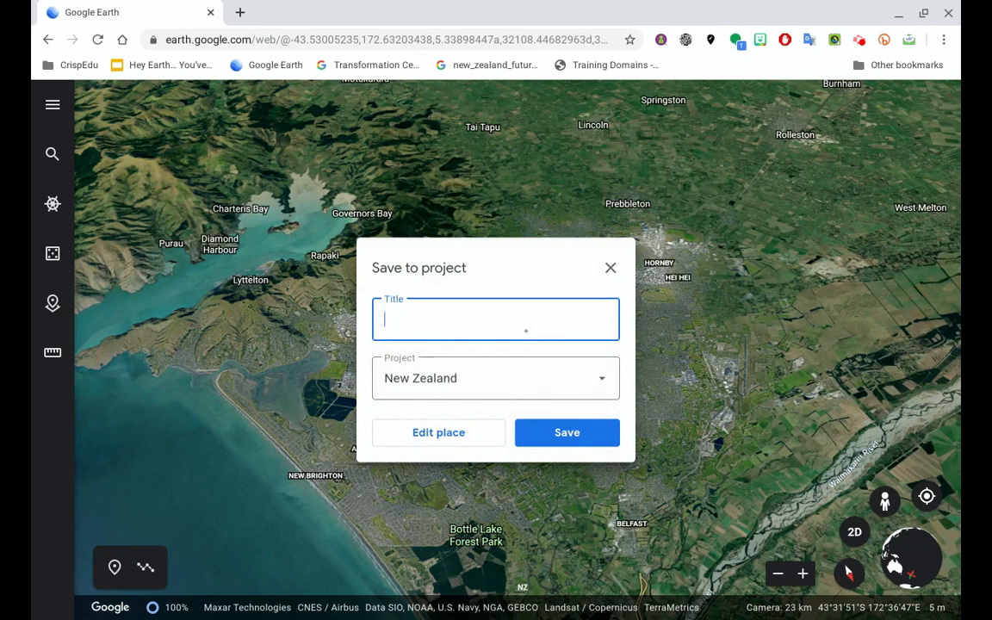
type("Chrisctthurch")
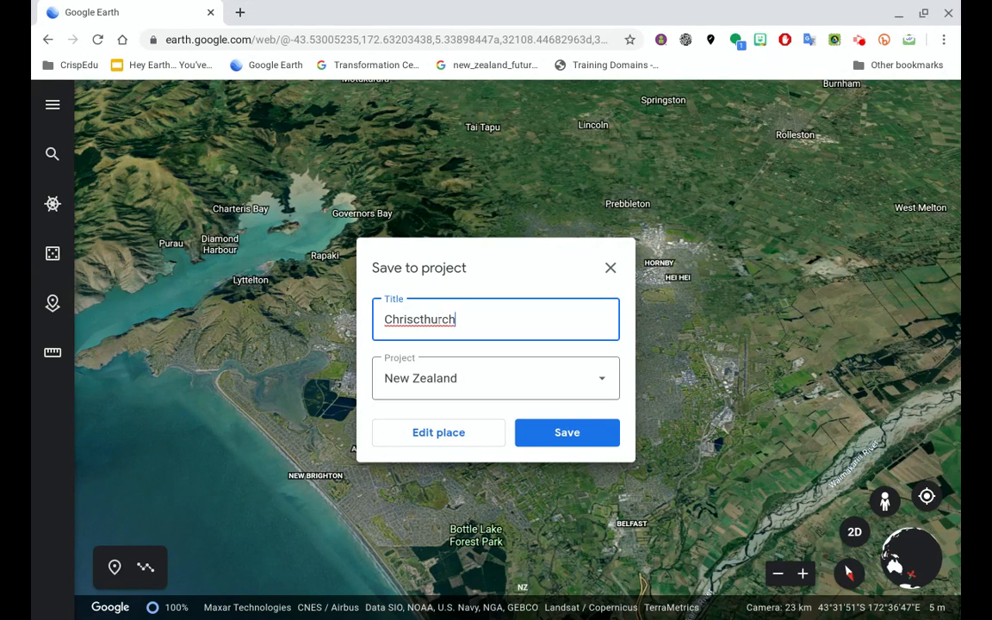
left_click(420, 321)
key("BackSpace")
type("c")
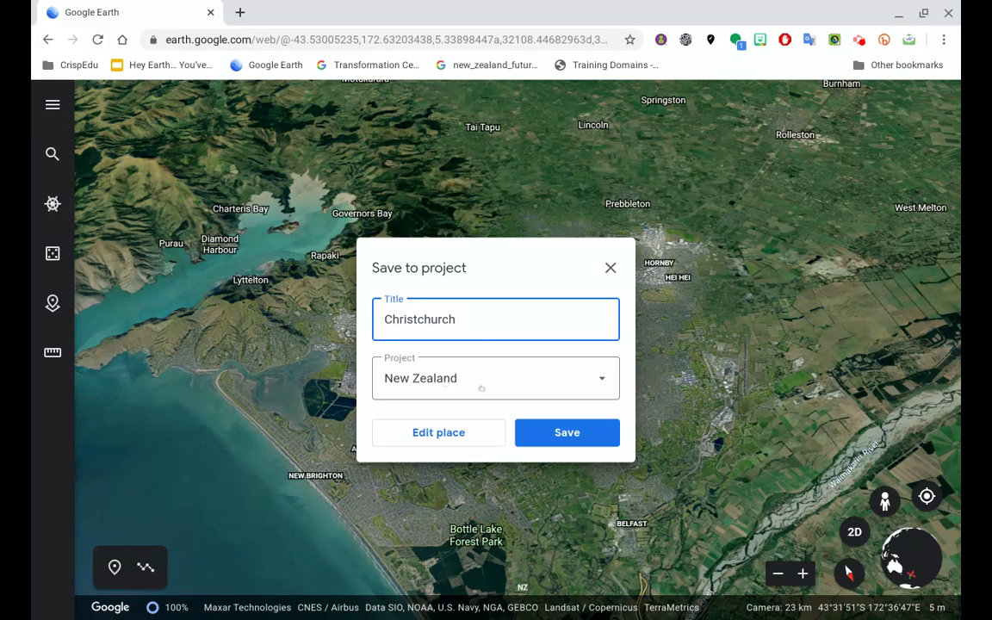
left_click(557, 431)
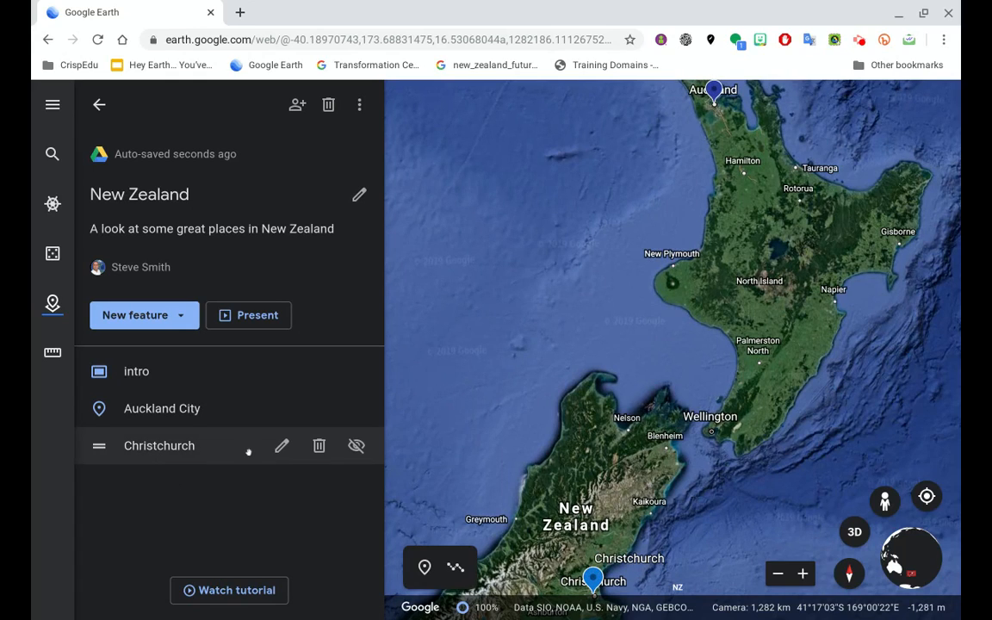
- Edit the Christchurch place and add the YouTube video "Christchurch city tour 2019!" found by searching for "christchurch tour"
left_click(281, 446)
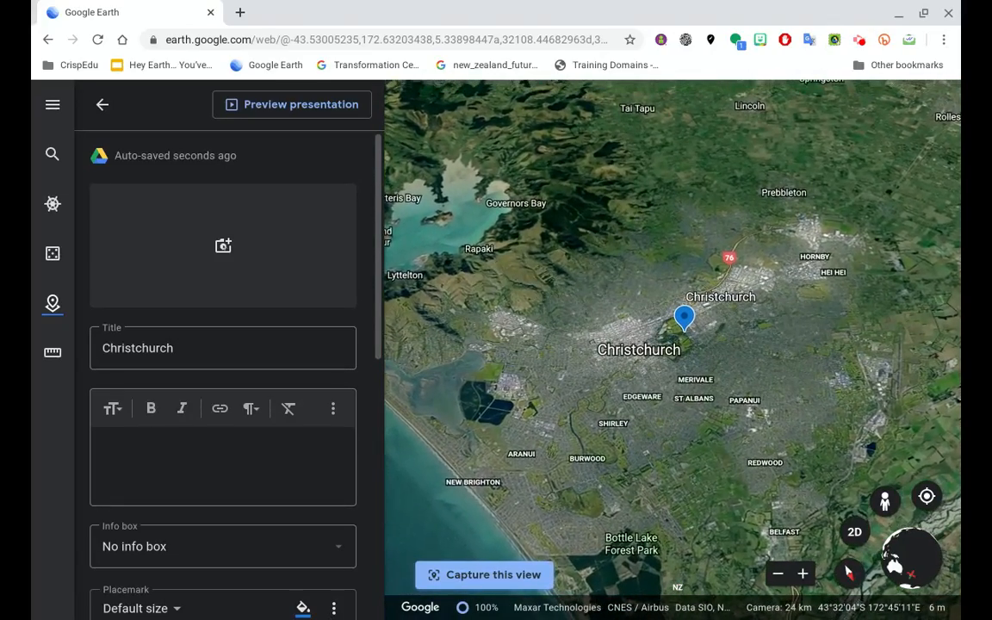
left_click(223, 245)
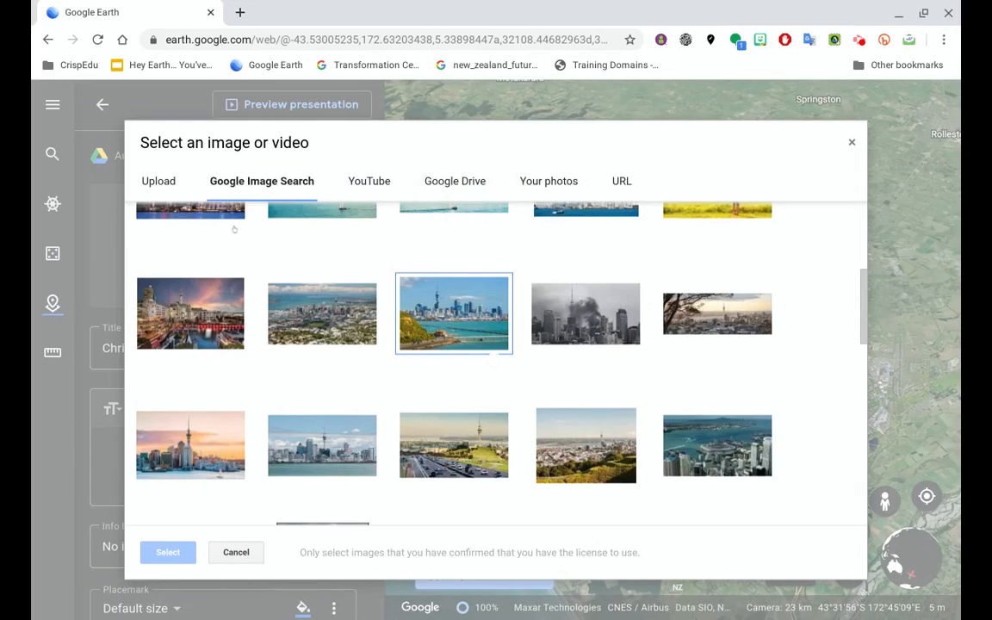
left_click(360, 181)
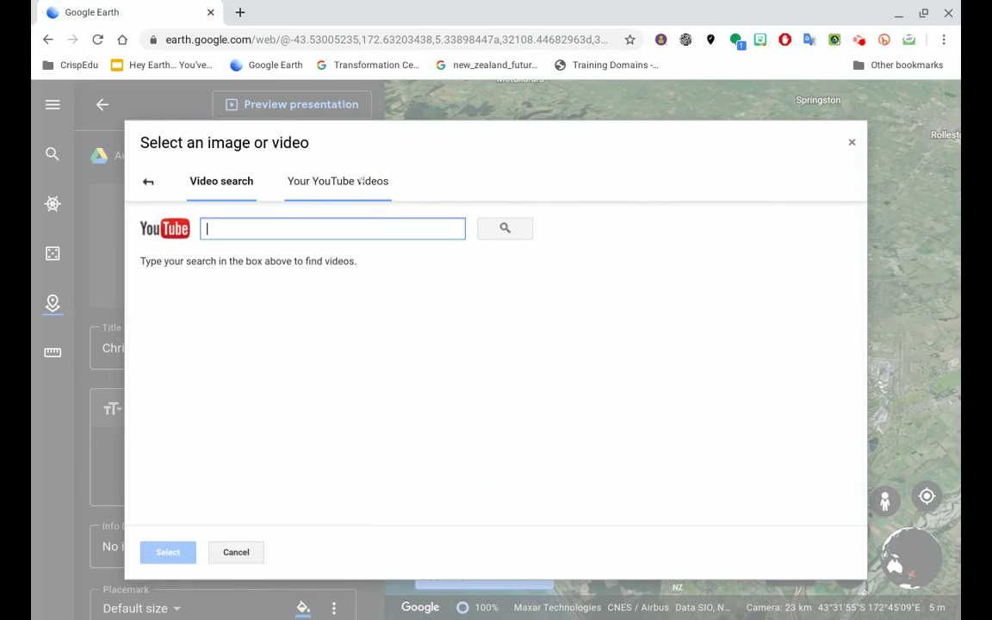
type("christchu")
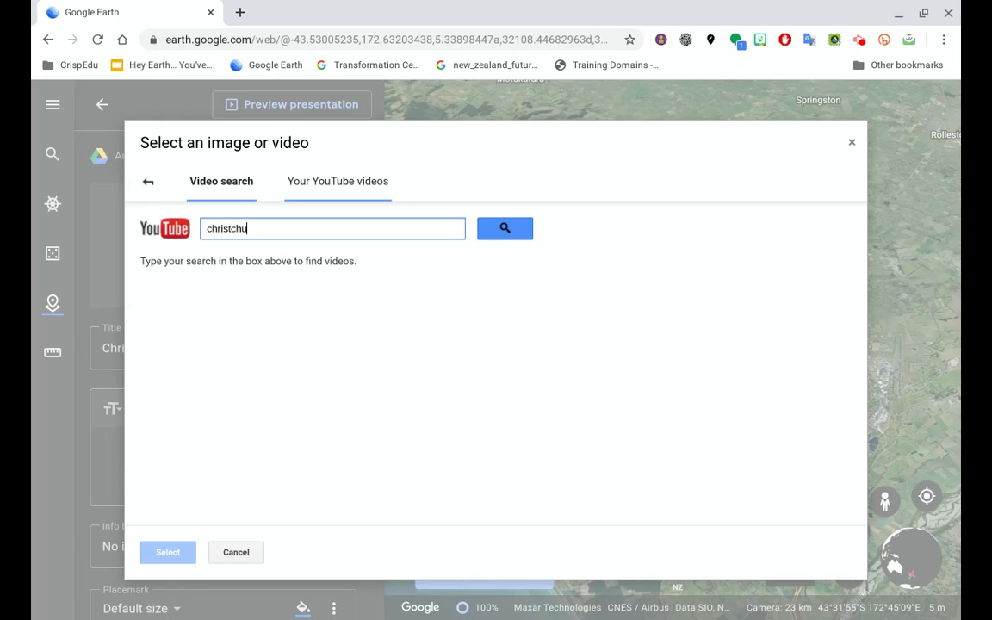
type("rch tour")
left_click(510, 229)
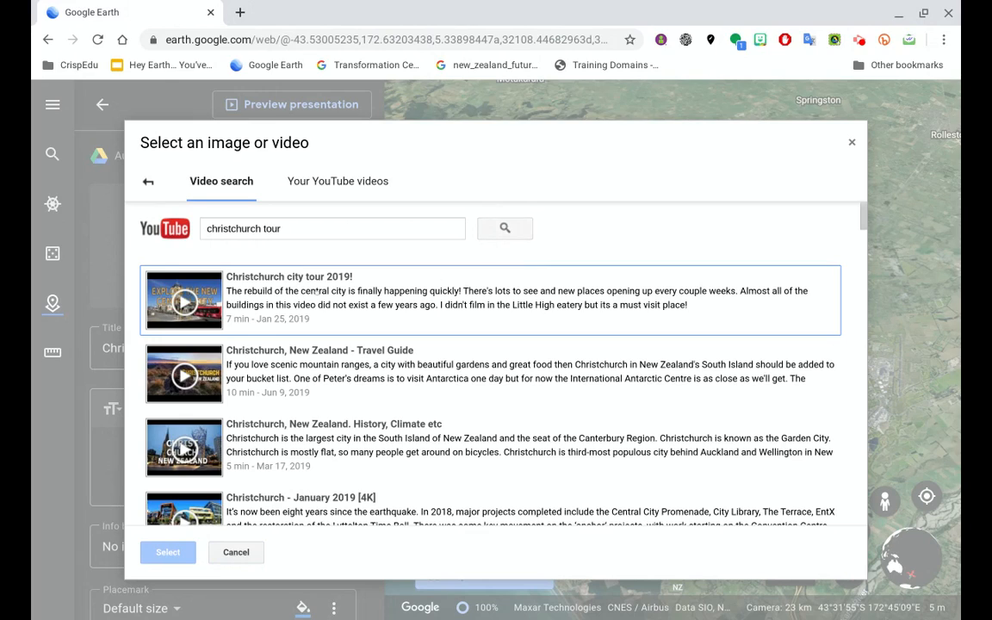
left_click(439, 302)
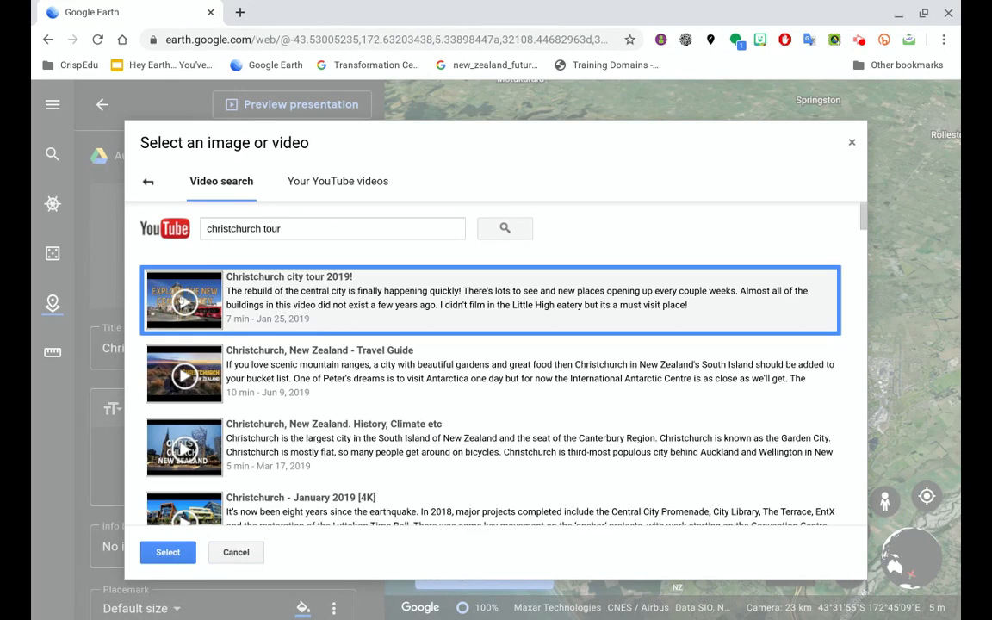
left_click(168, 552)
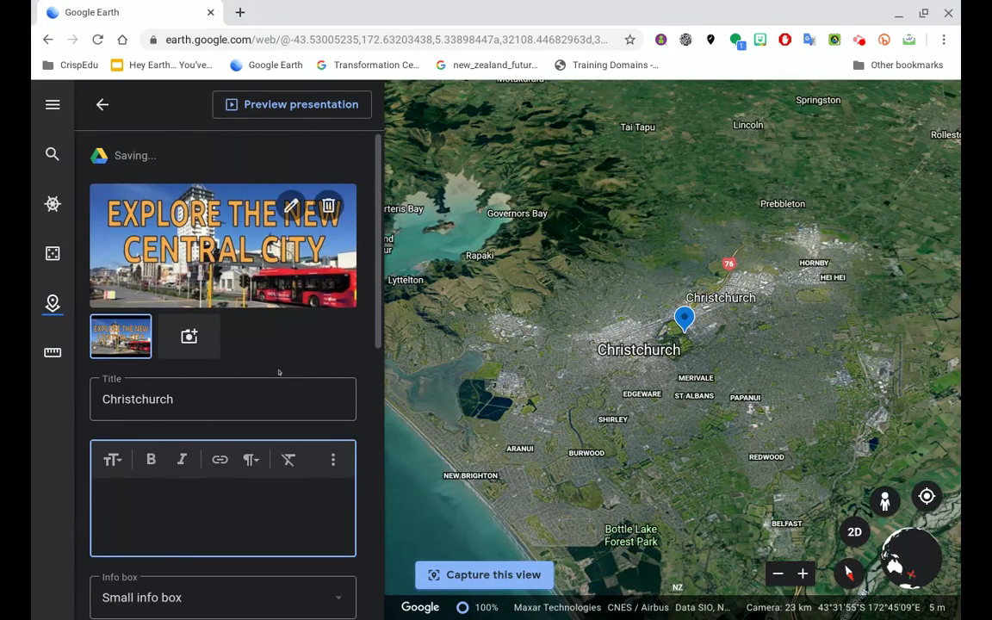
- Enter "A video tour of Christchurch" as the Christchurch place's description
left_click_drag(377, 289, 372, 337)
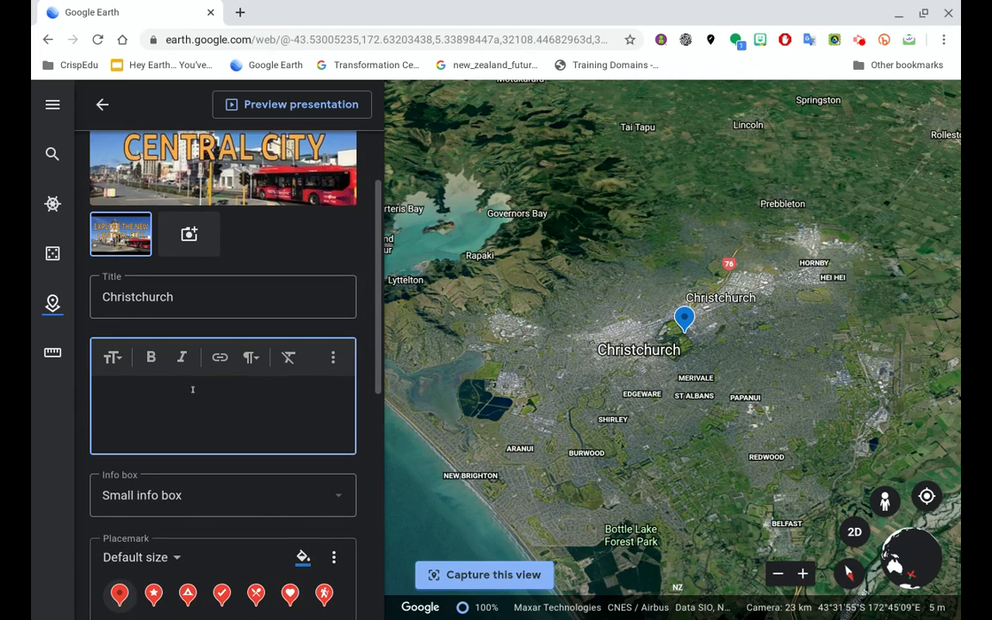
type("A video tour of christchou")
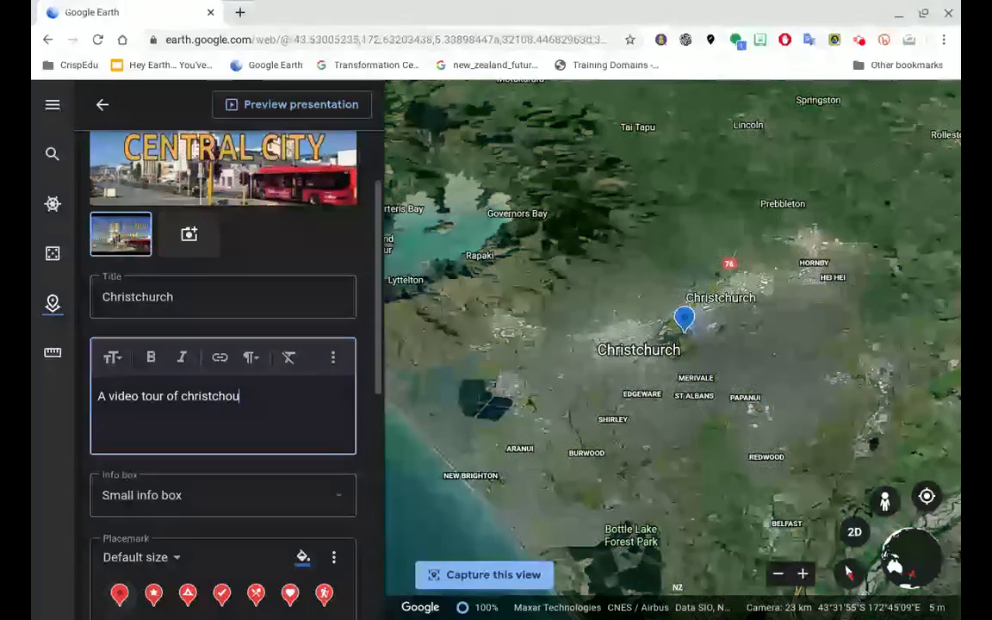
key("BackSpace")
key("BackSpace")
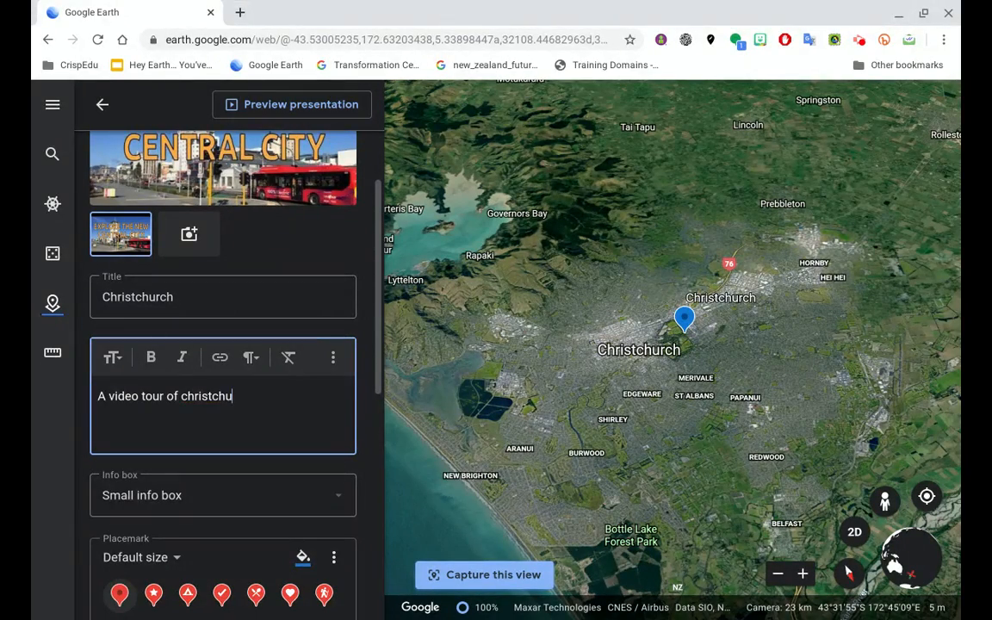
type("urch")
left_click(181, 396)
key("Delete")
type("C")
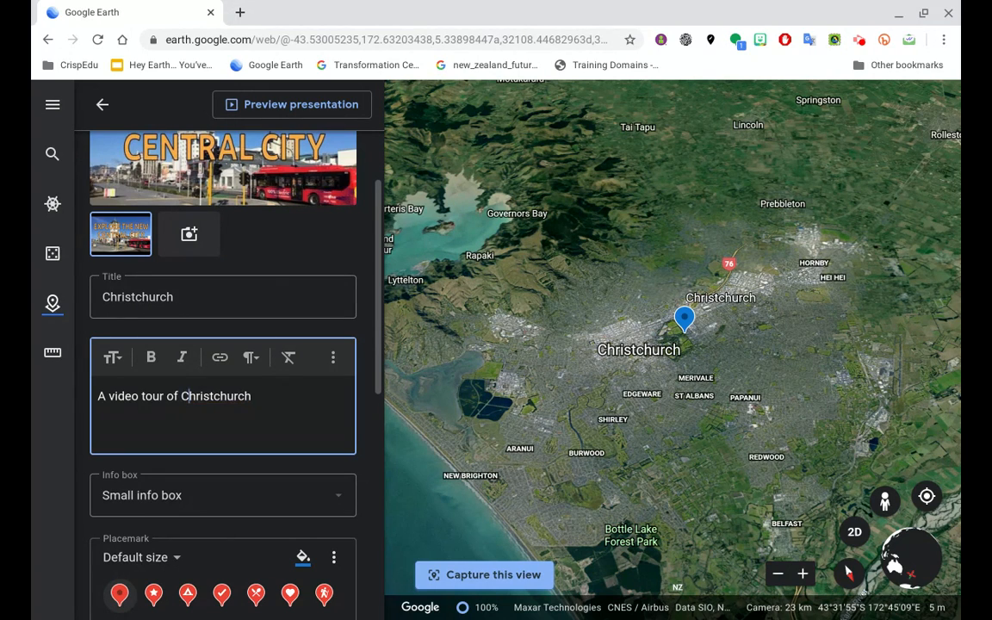
- Set the Christchurch place to use the large info box
scroll(292, 379, "down", 2)
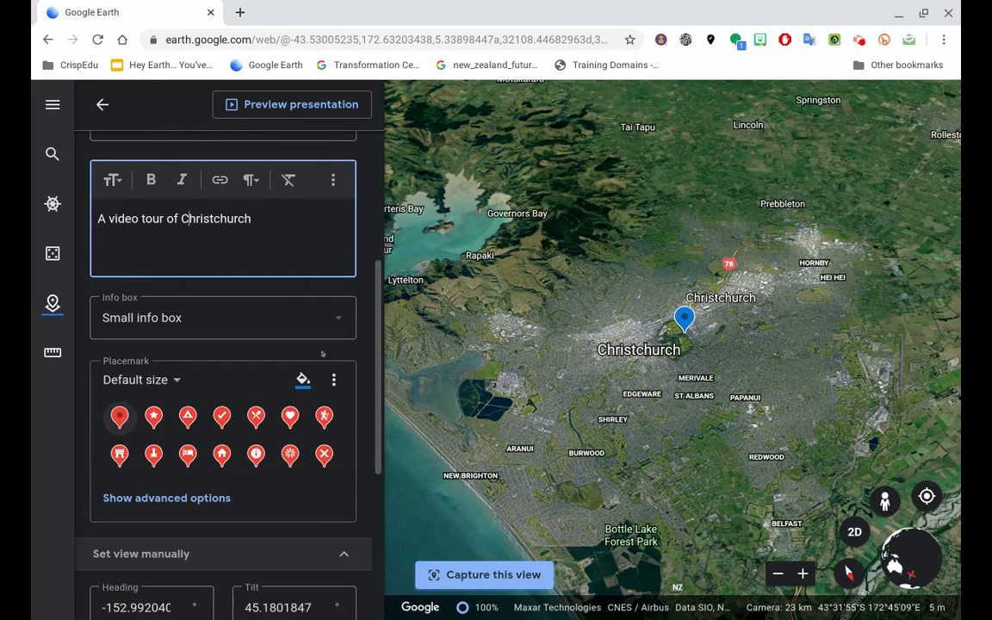
left_click(338, 319)
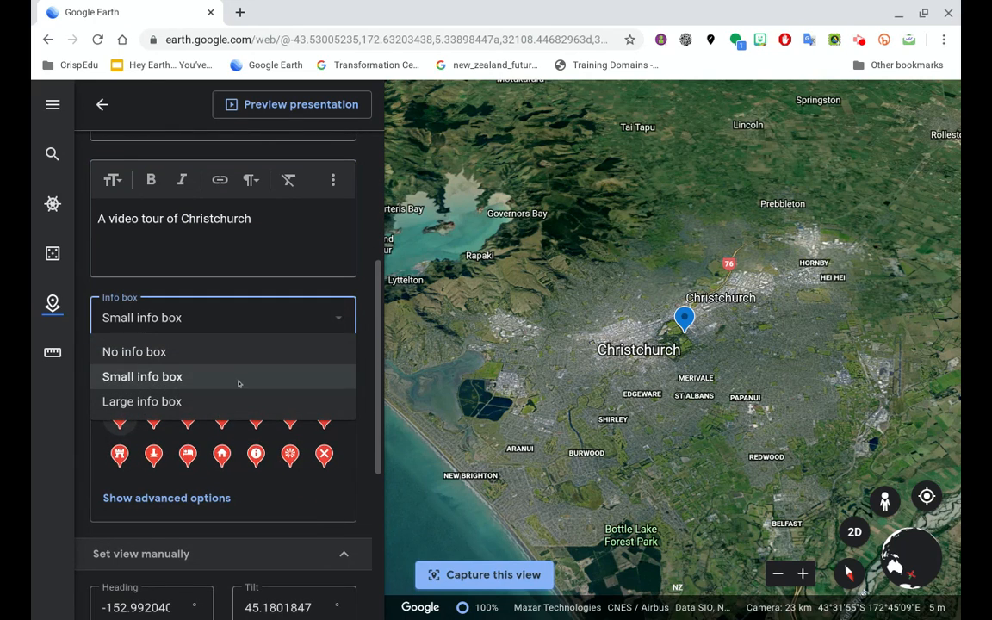
left_click(217, 398)
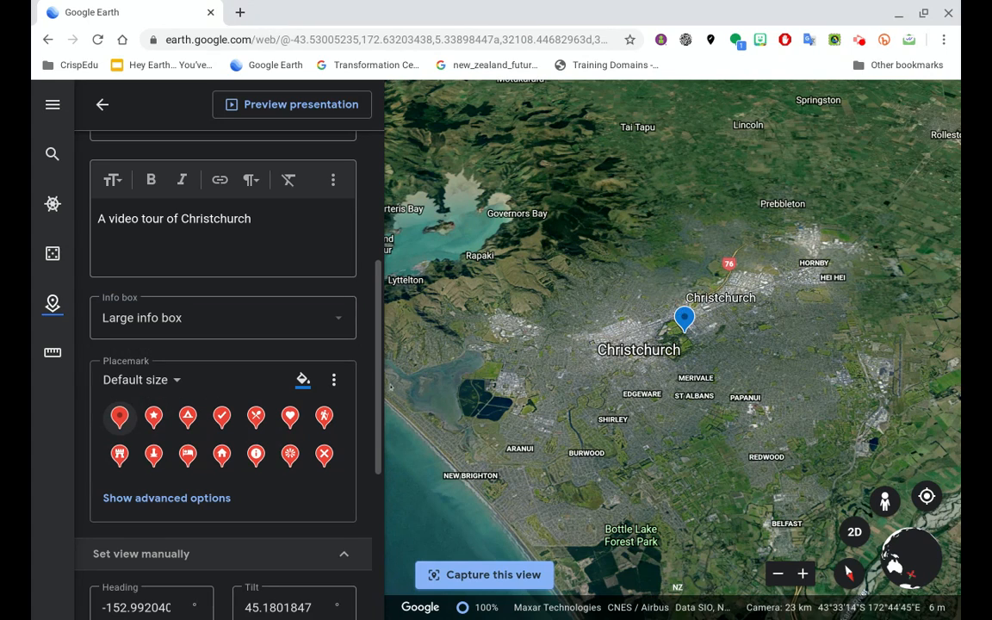
- Look over Christchurch's placemark and manual view settings, preview the place as a presentation, and return to editing
left_click_drag(379, 389, 382, 479)
scroll(383, 465, "down", 1)
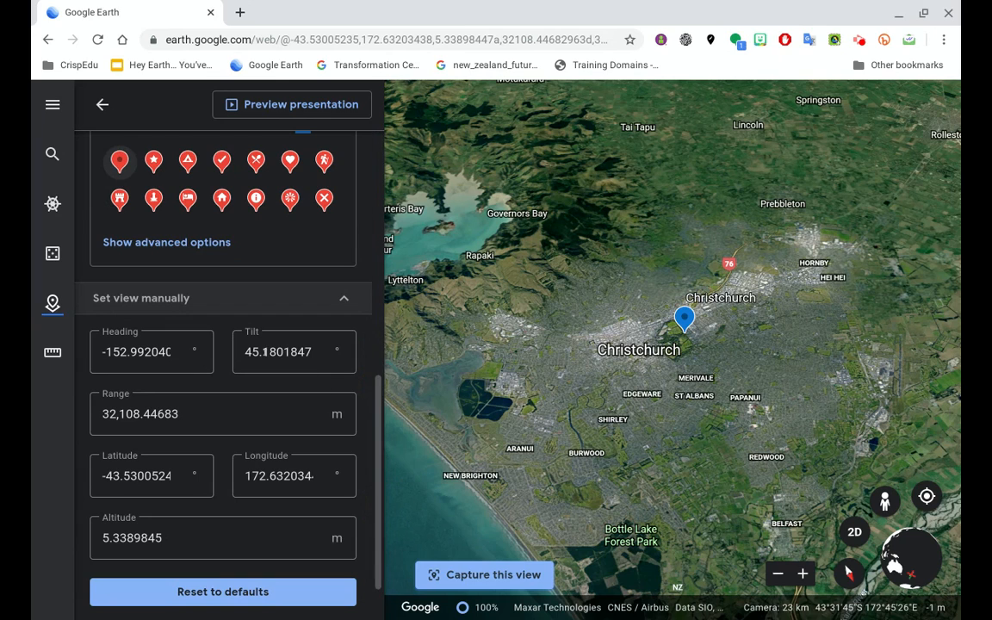
left_click_drag(379, 413, 381, 160)
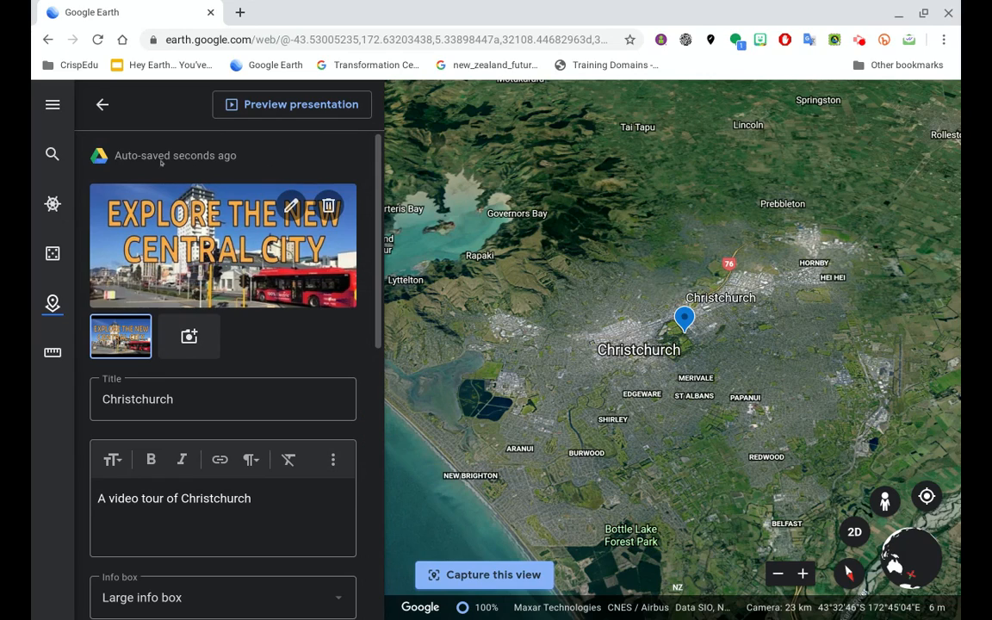
left_click(265, 104)
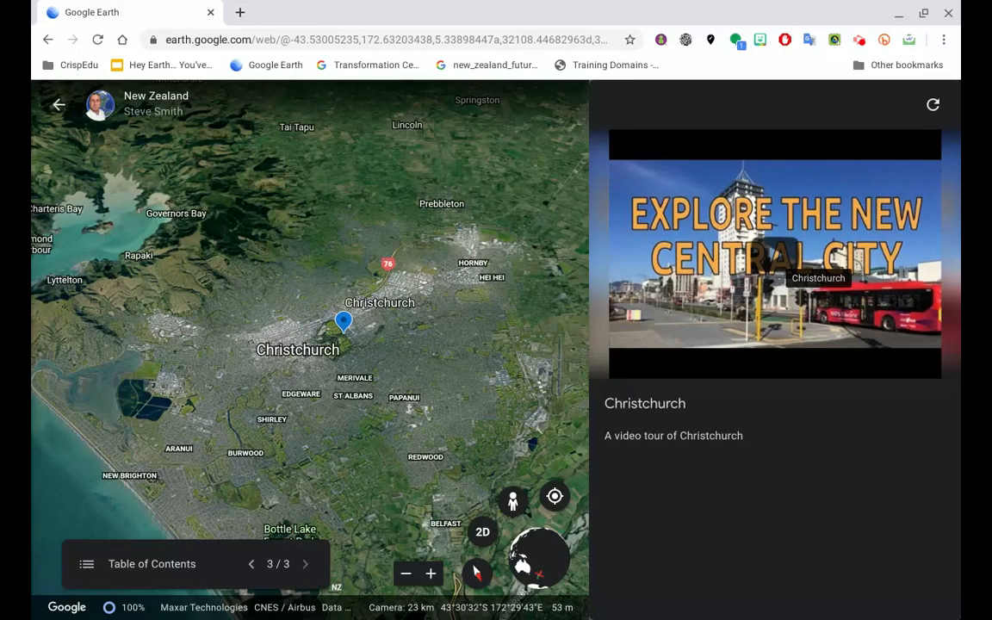
left_click(59, 104)
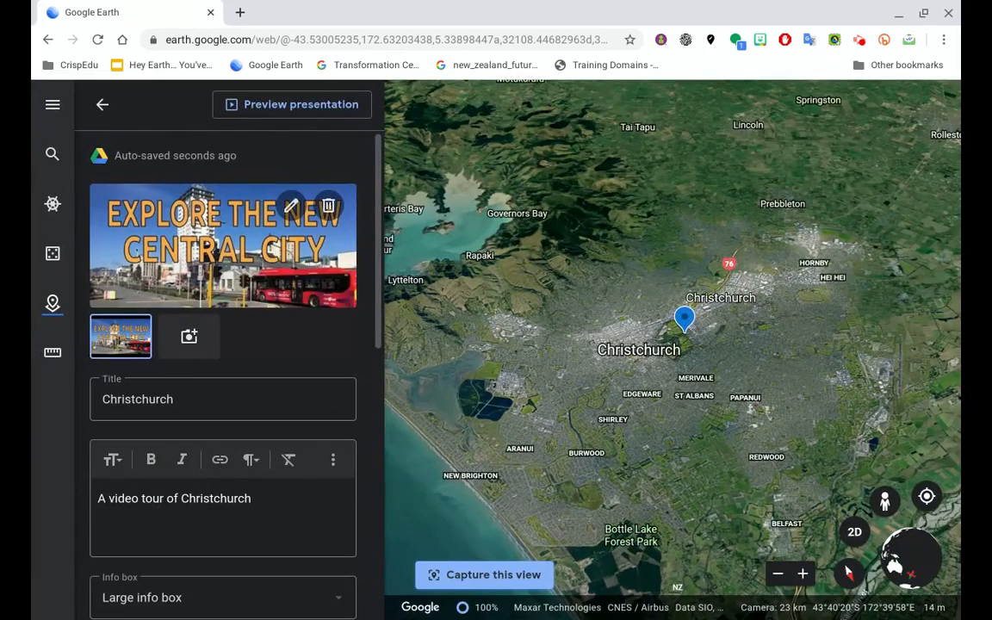
- Find Cathedral Cove, New Zealand, as a new feature by searching for "cathedral cove" and save it to the New Zealand project
left_click(100, 104)
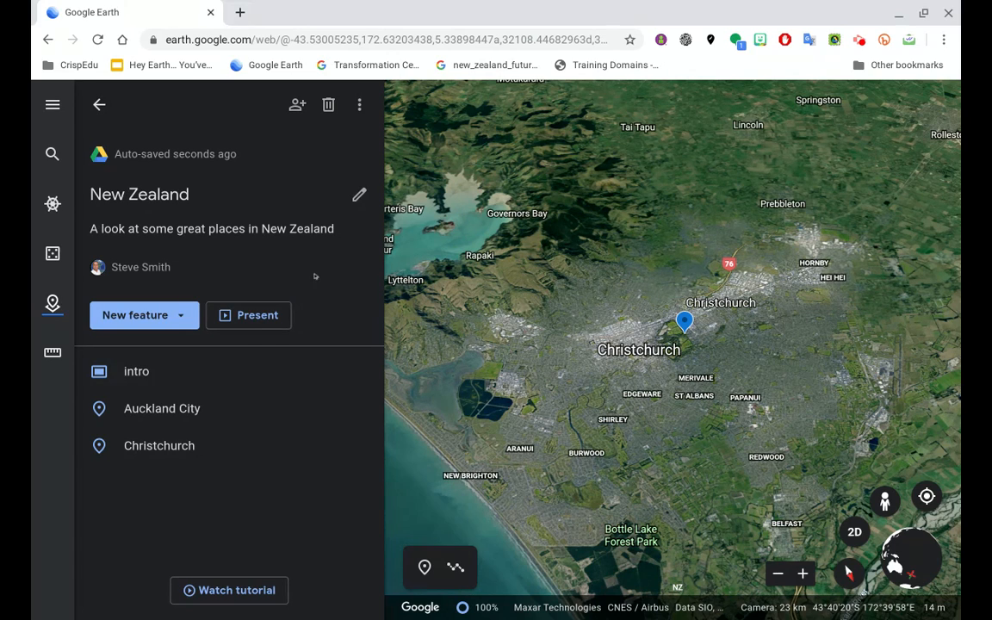
left_click(144, 314)
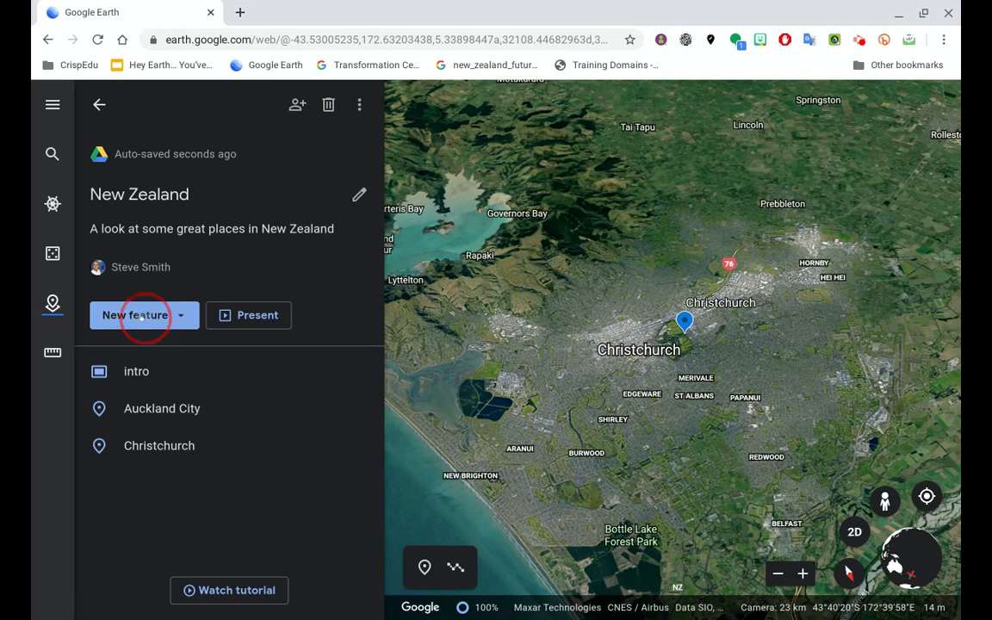
left_click(152, 366)
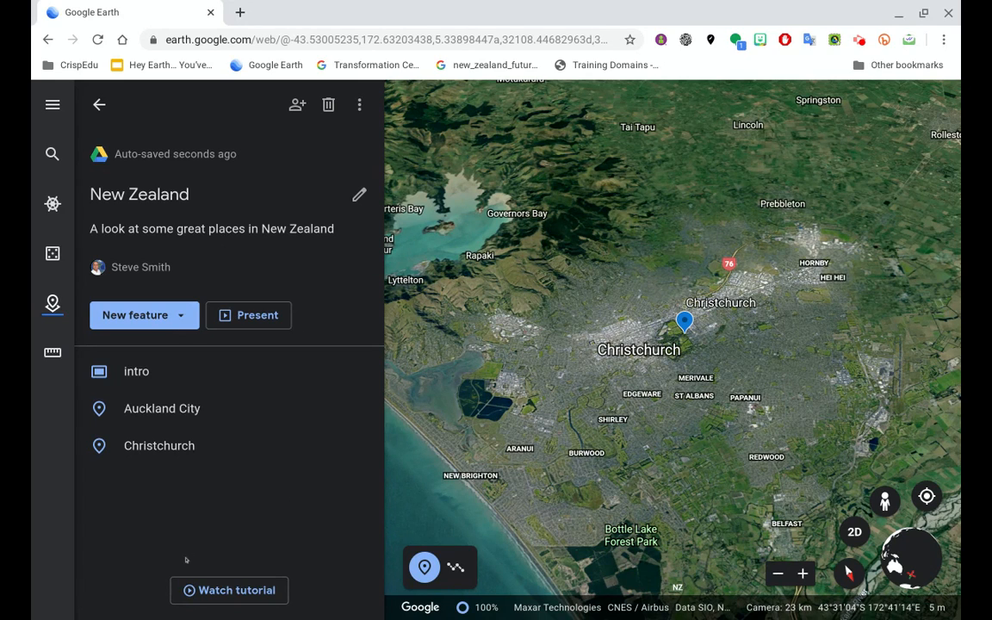
left_click(179, 315)
left_click(142, 326)
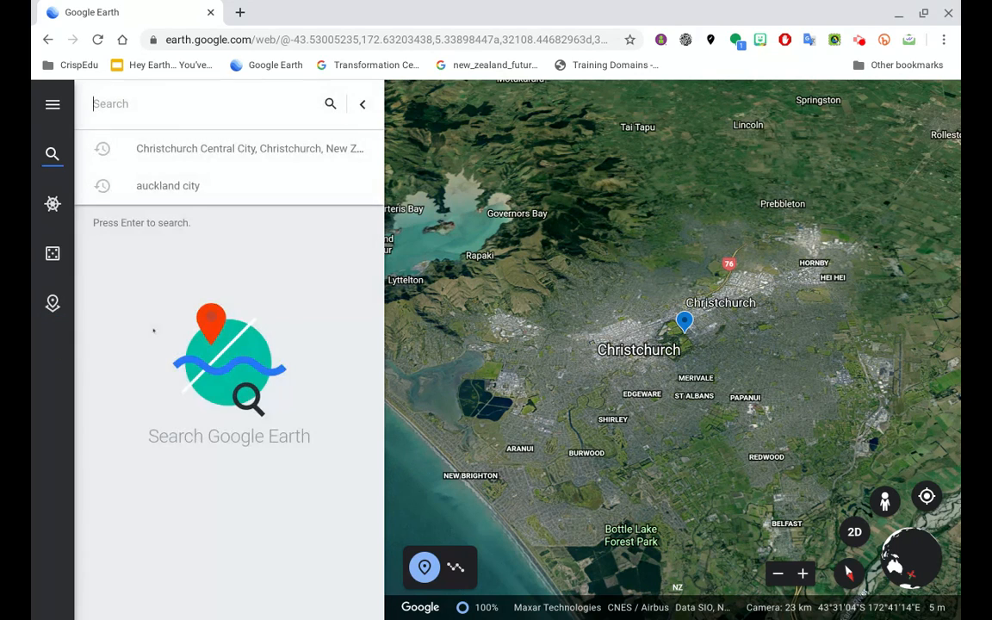
type("c")
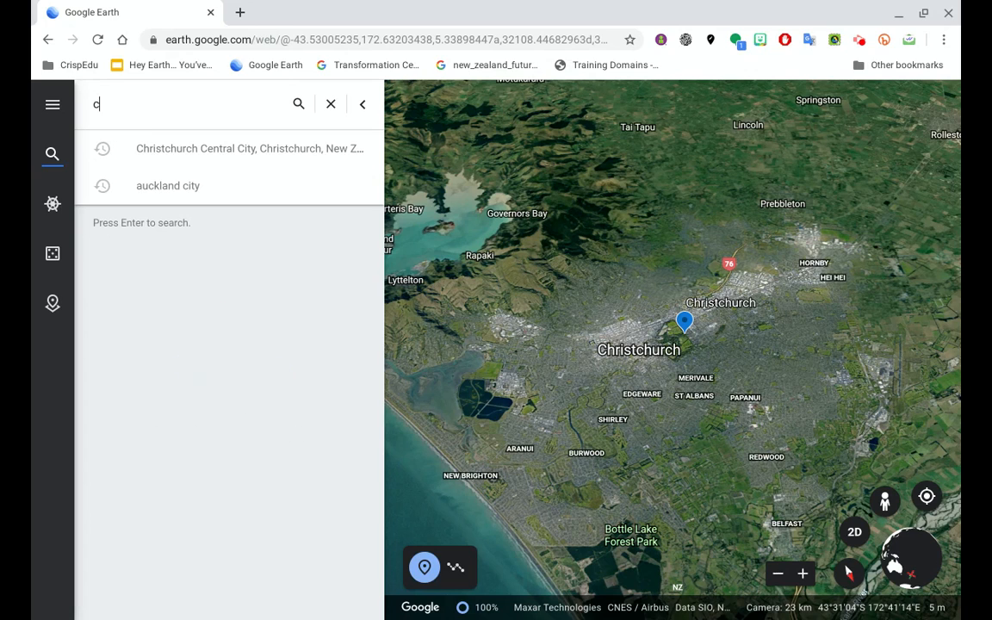
type("th")
type("al cove")
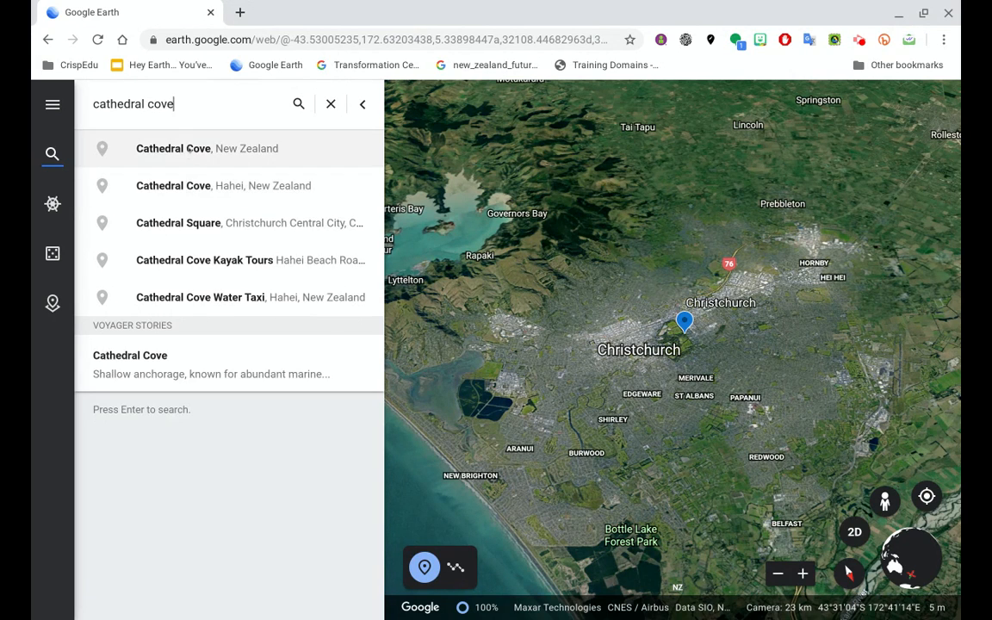
left_click(189, 148)
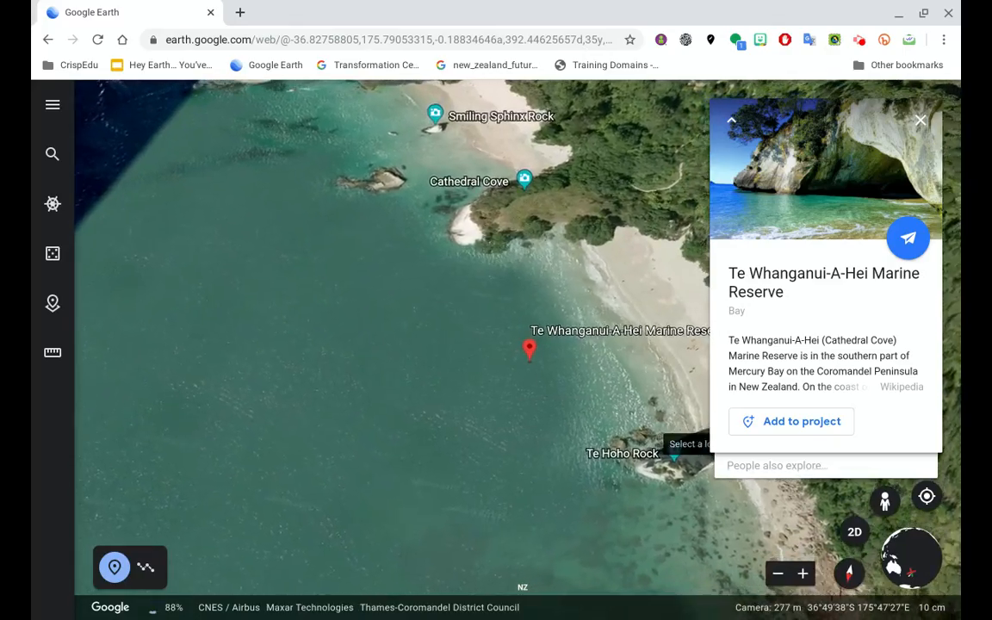
left_click(779, 421)
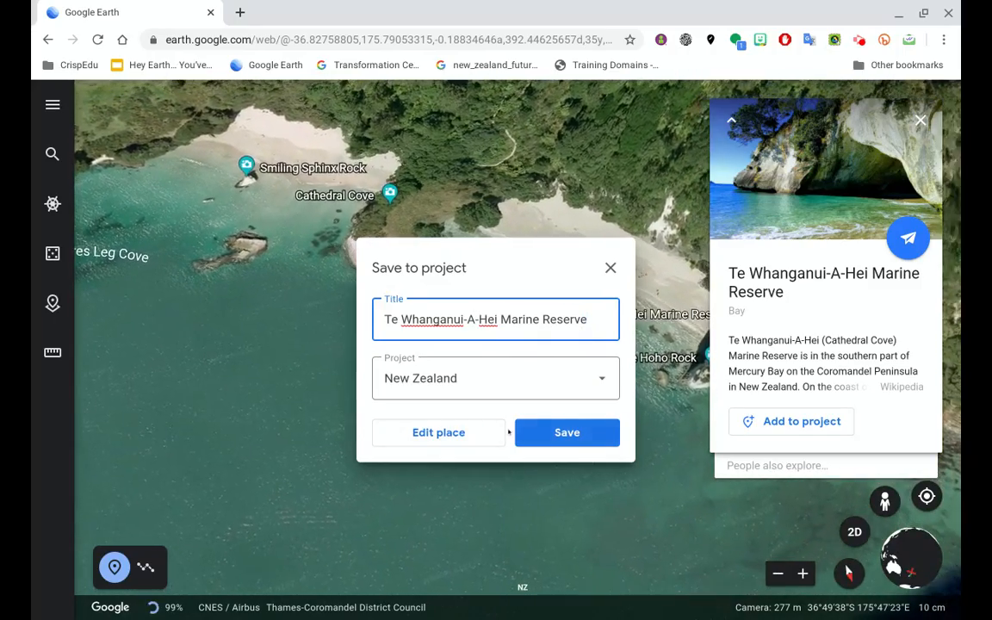
left_click(567, 433)
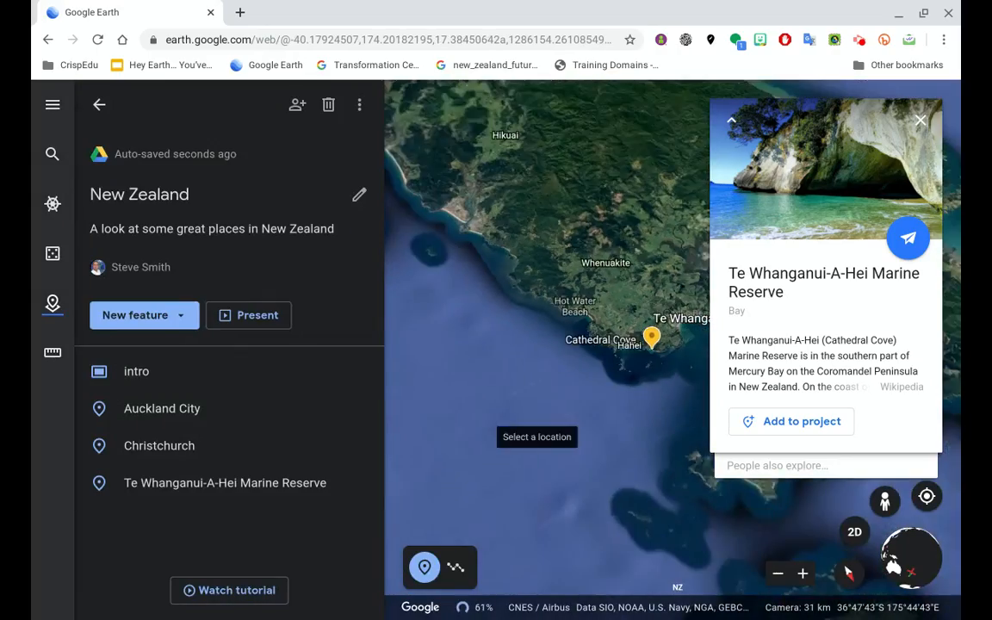
- Edit the Te Whanganui-A-Hei Marine Reserve place and replace the Google-provided information with editable content
mouse_move(178, 484)
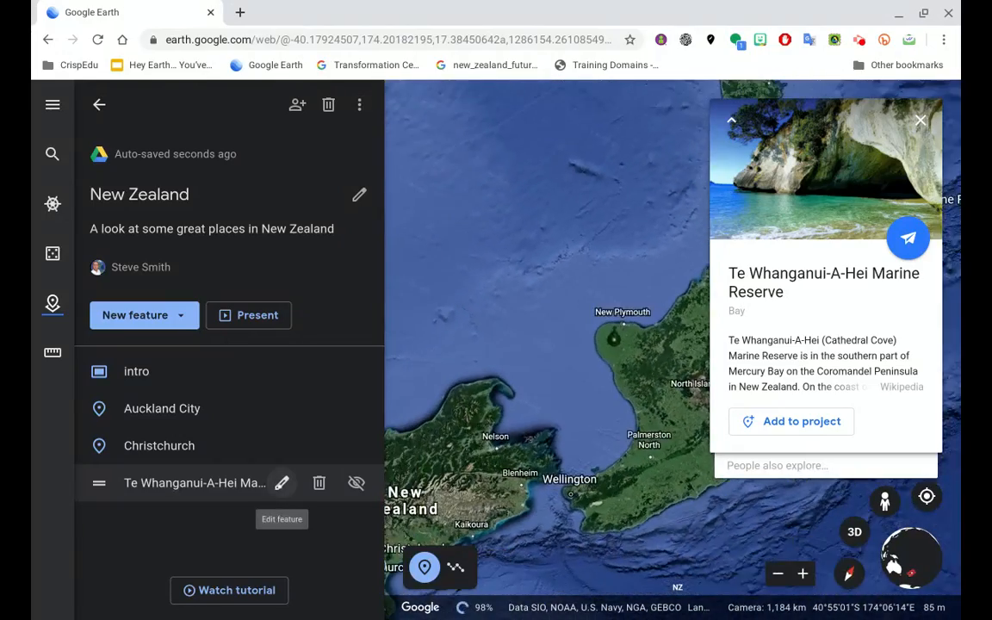
left_click(282, 483)
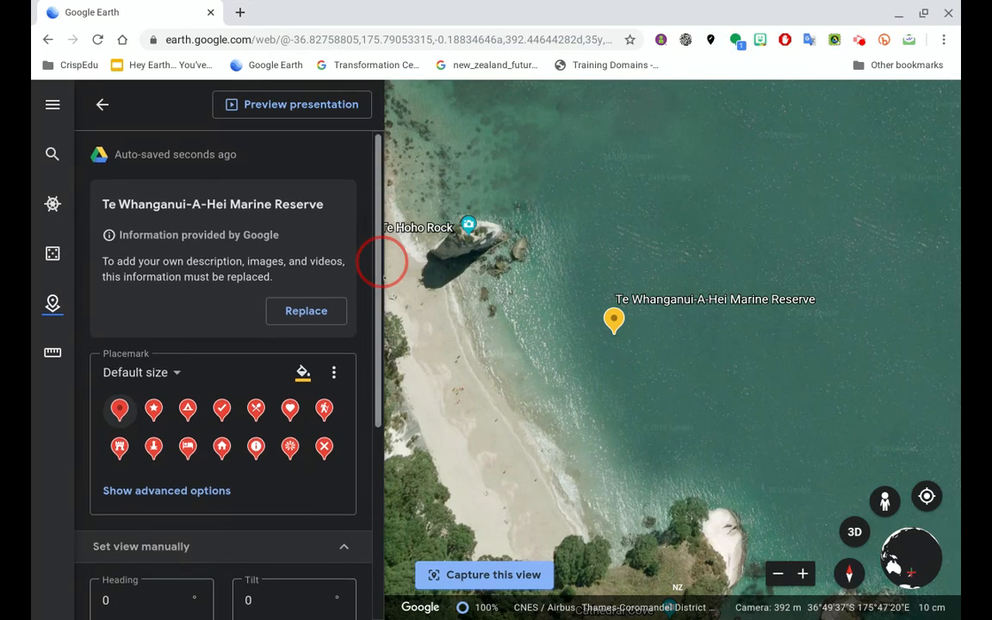
scroll(380, 261, "down", 1)
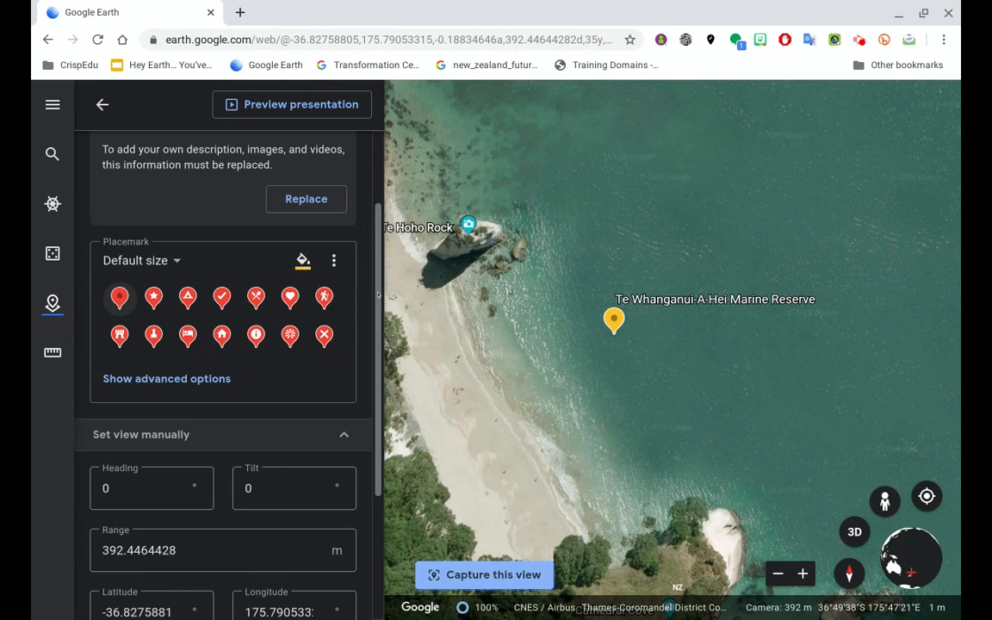
scroll(377, 296, "up", 1)
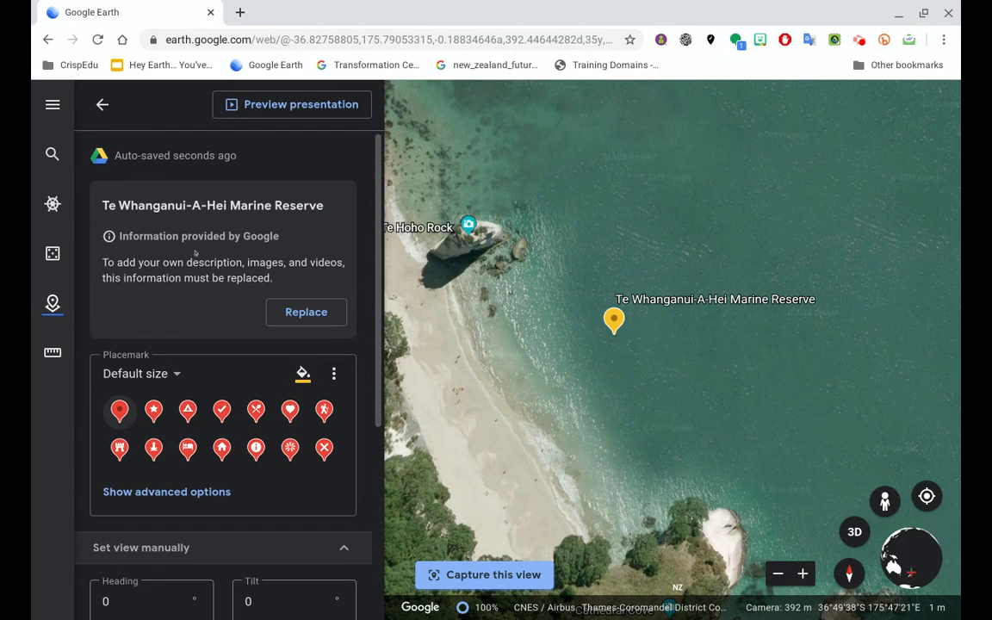
left_click(306, 314)
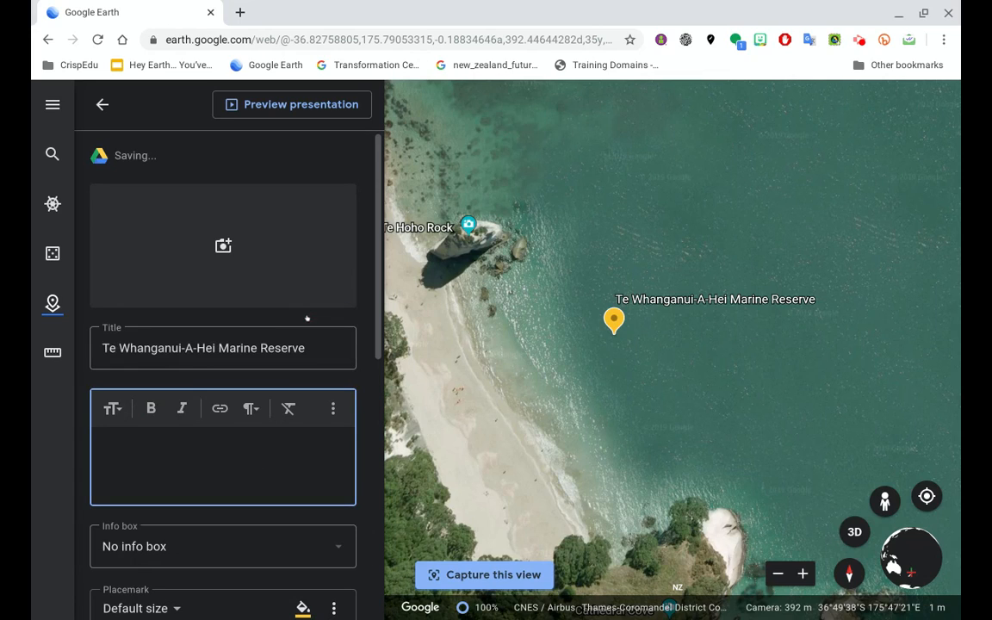
- Search Google Images for "cathedral cove" as media for the marine reserve place, and close the media picker without choosing an image
left_click_drag(378, 241, 378, 242)
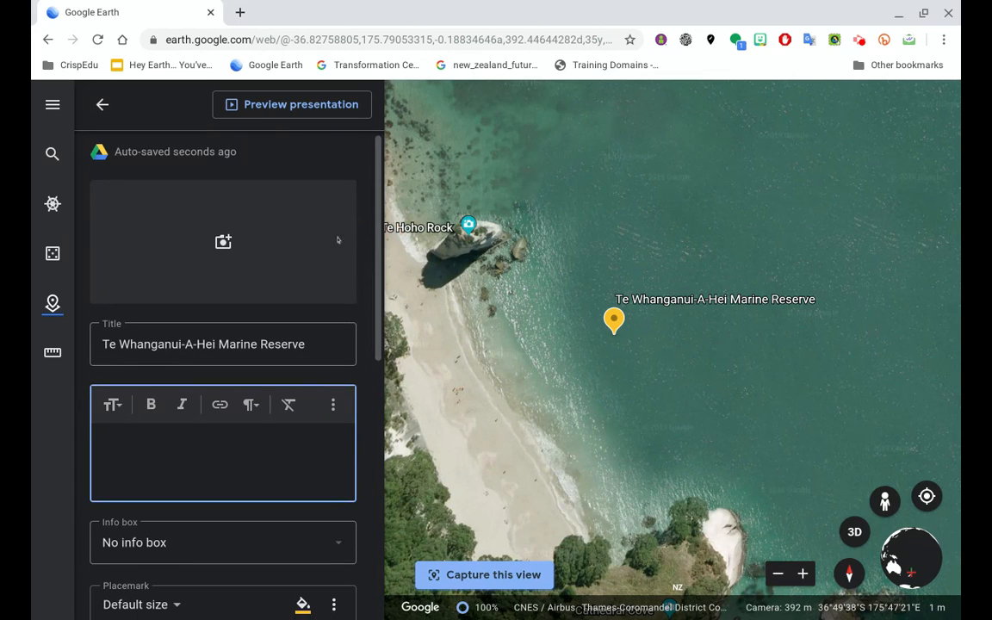
left_click(223, 242)
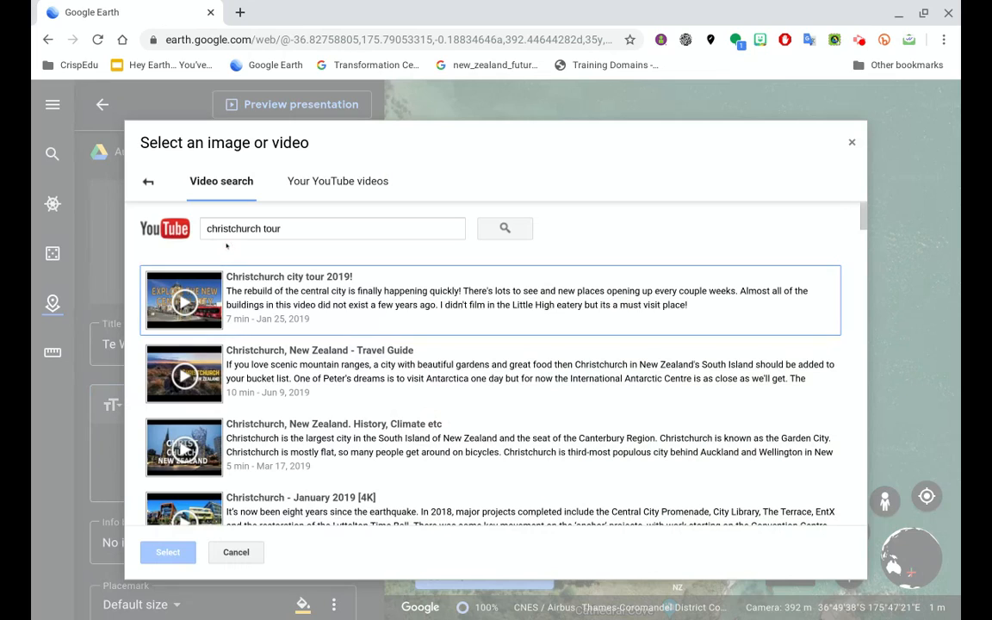
left_click(148, 182)
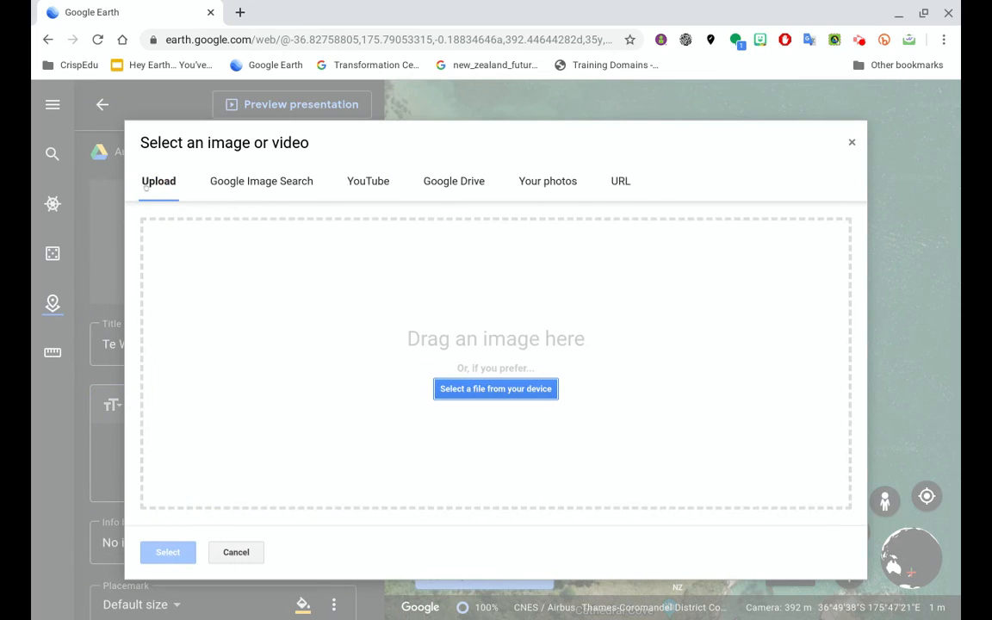
left_click(263, 185)
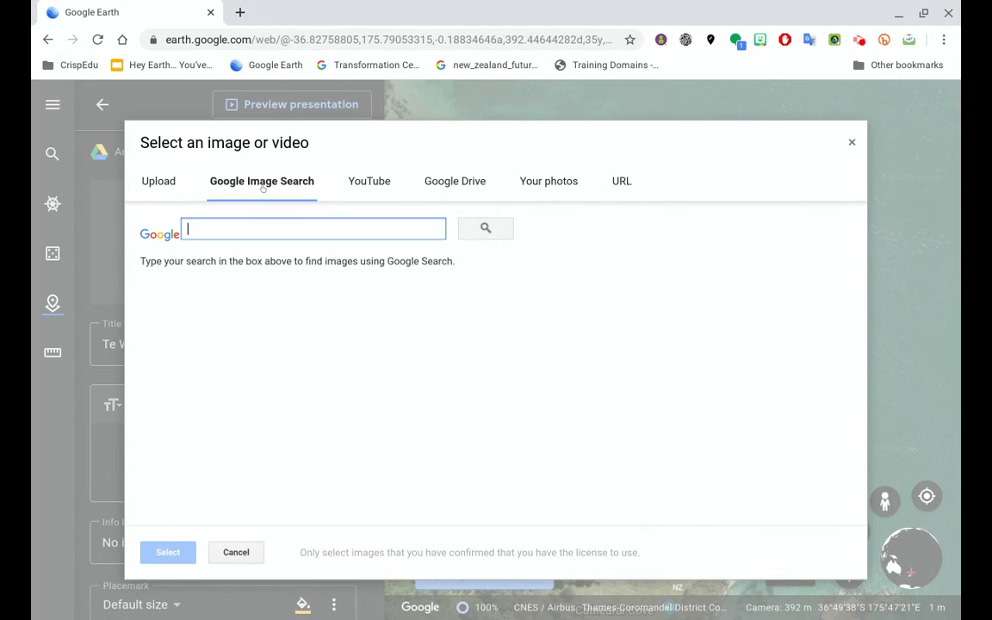
type("cathedr")
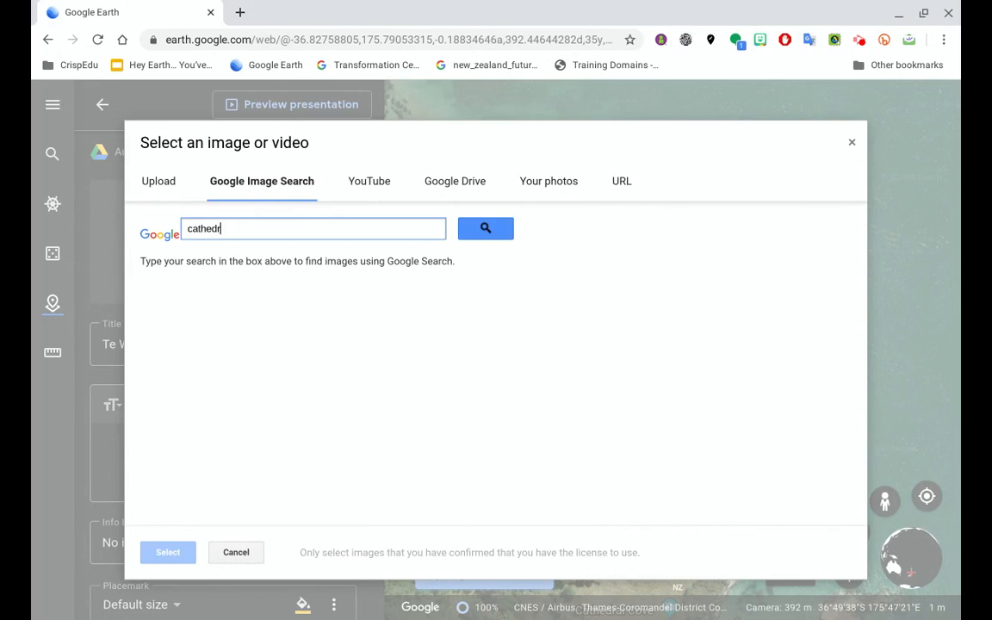
type("al cove")
left_click(488, 228)
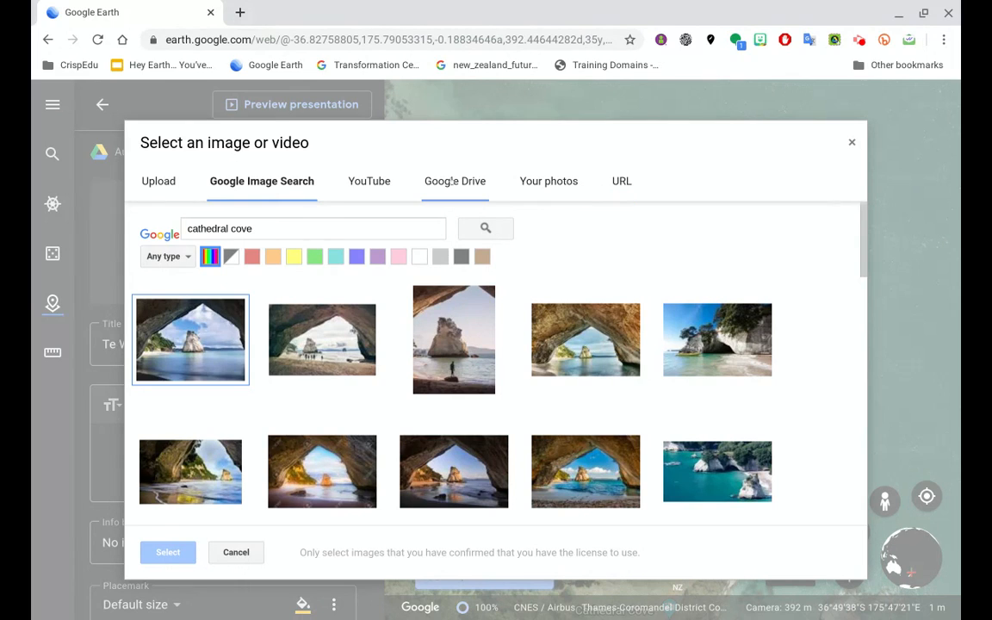
left_click(851, 142)
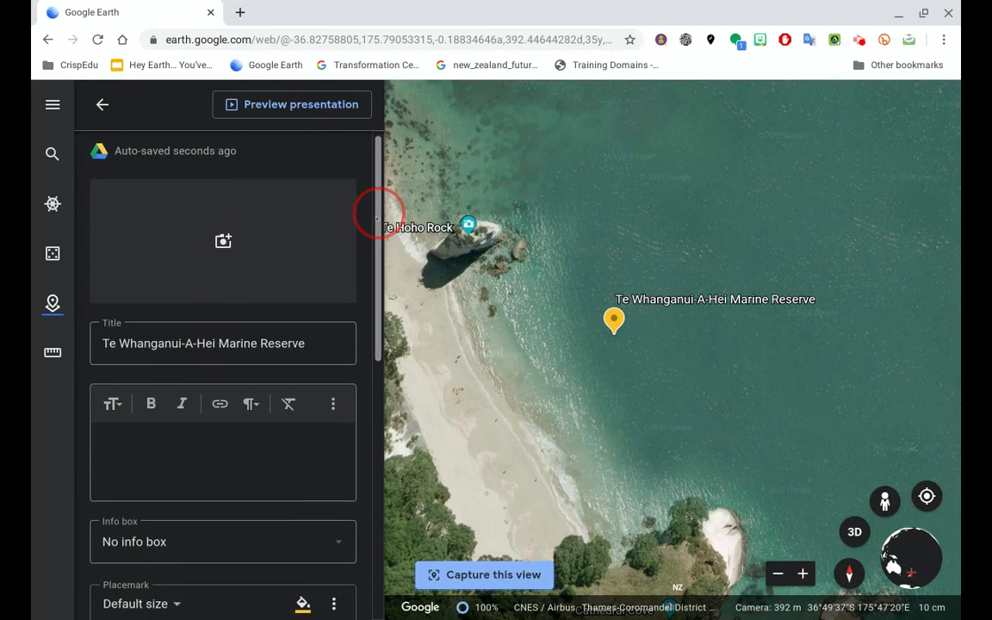
- Switch the marine reserve place's description to HTML editing
mouse_move(378, 213)
left_mouse_down()
mouse_move(378, 261)
mouse_move(378, 241)
left_mouse_up()
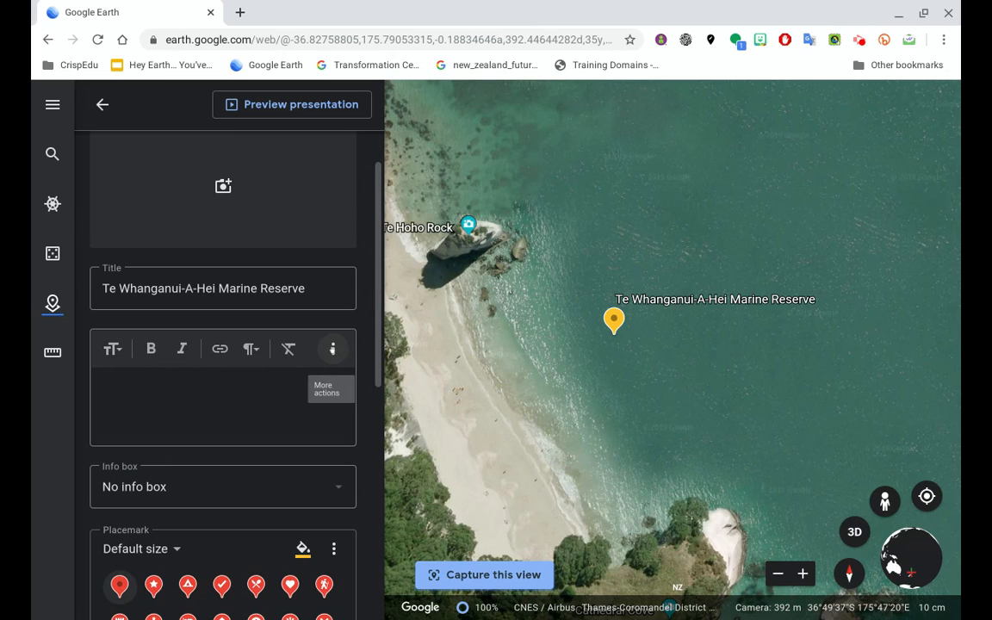
left_click(333, 349)
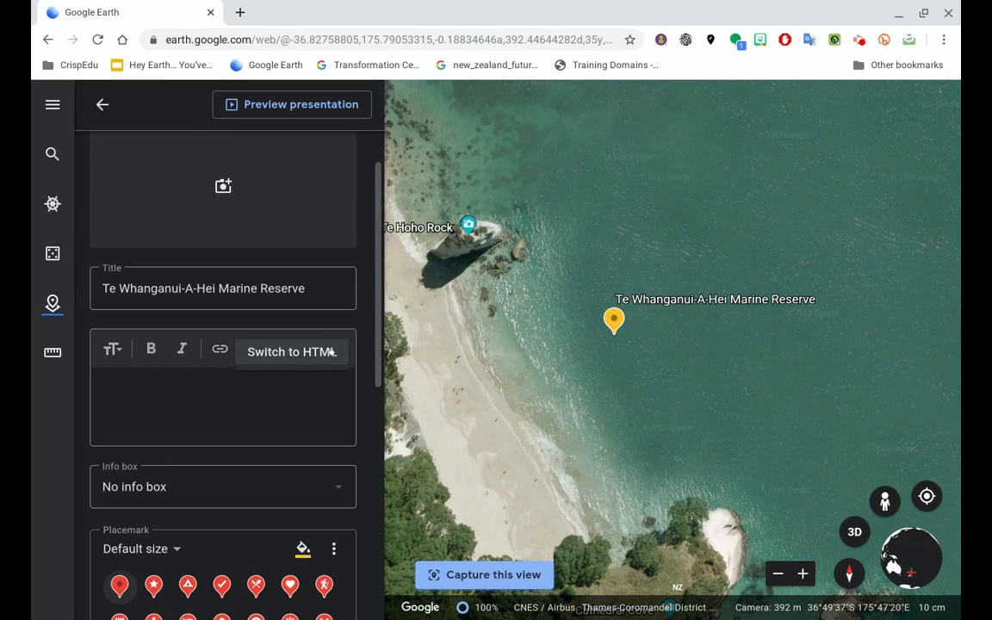
left_click(290, 352)
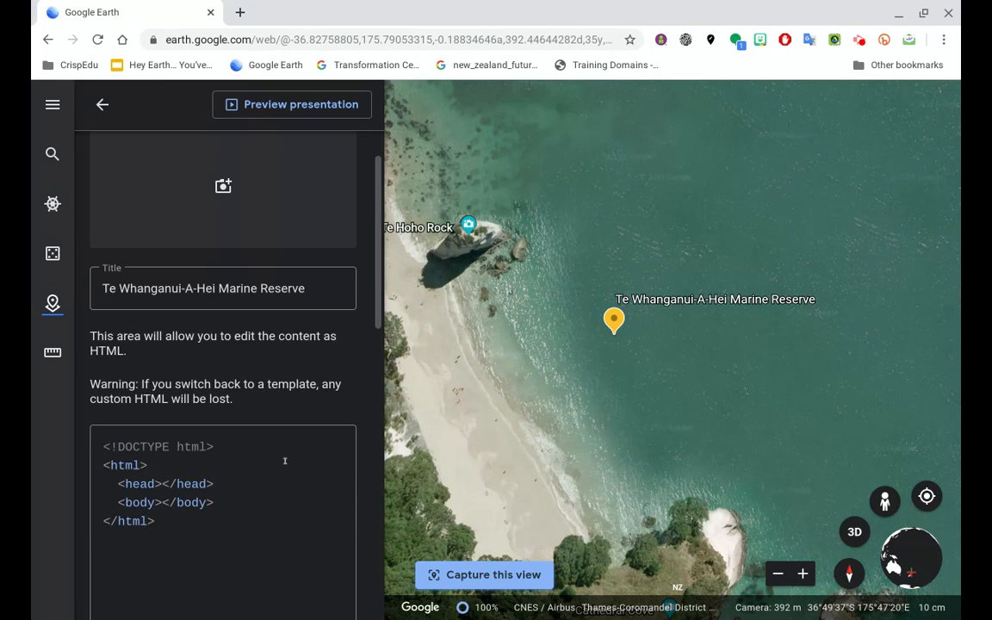
left_click_drag(380, 295, 376, 337)
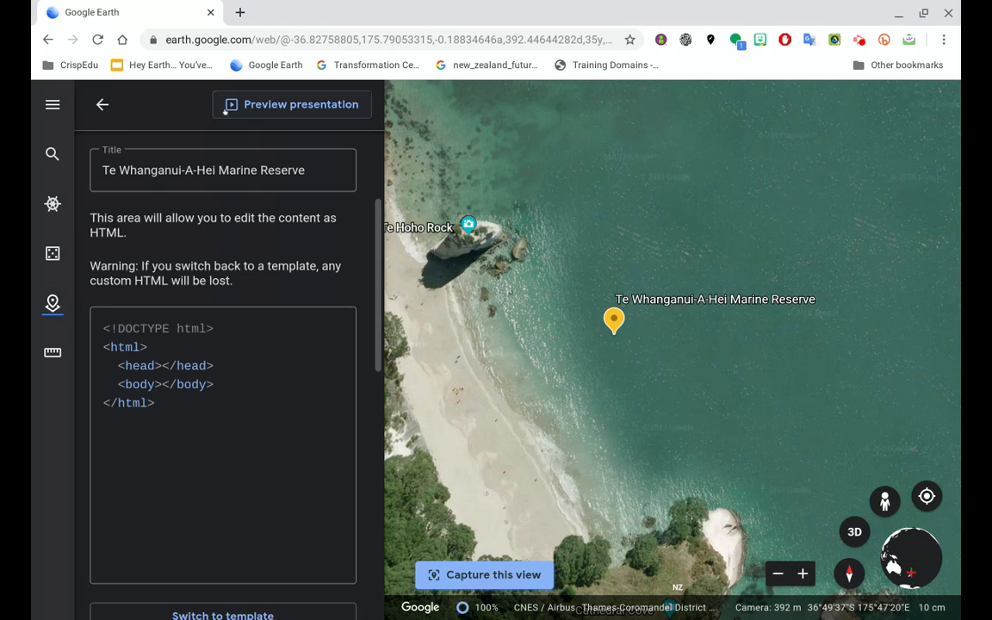
- Open Google Maps in a new browser tab and look up Cathedral Cove by searching for "cathedral"
left_click(241, 12)
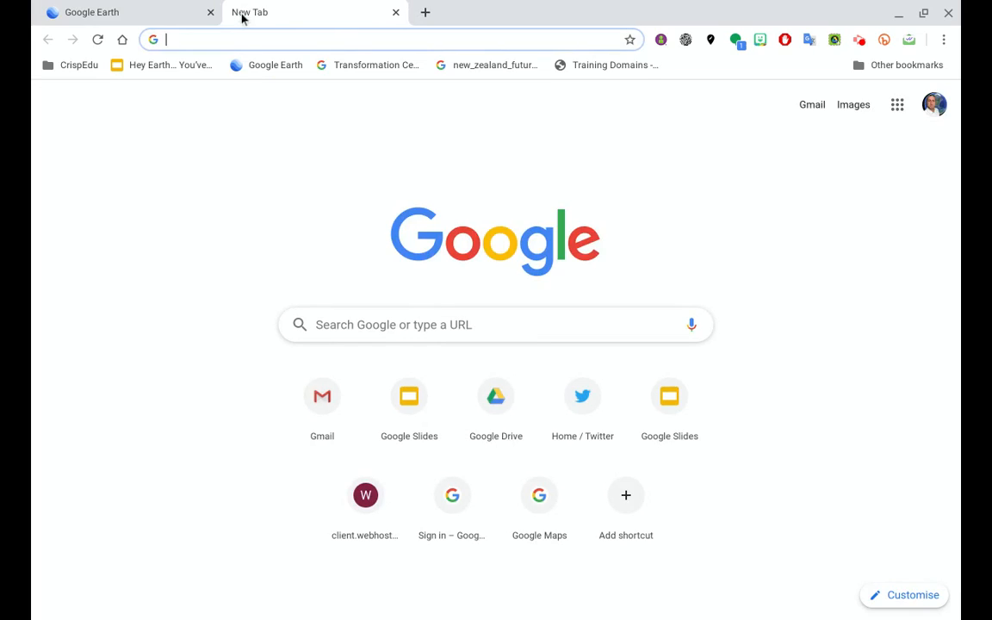
type("maps.")
key("Return")
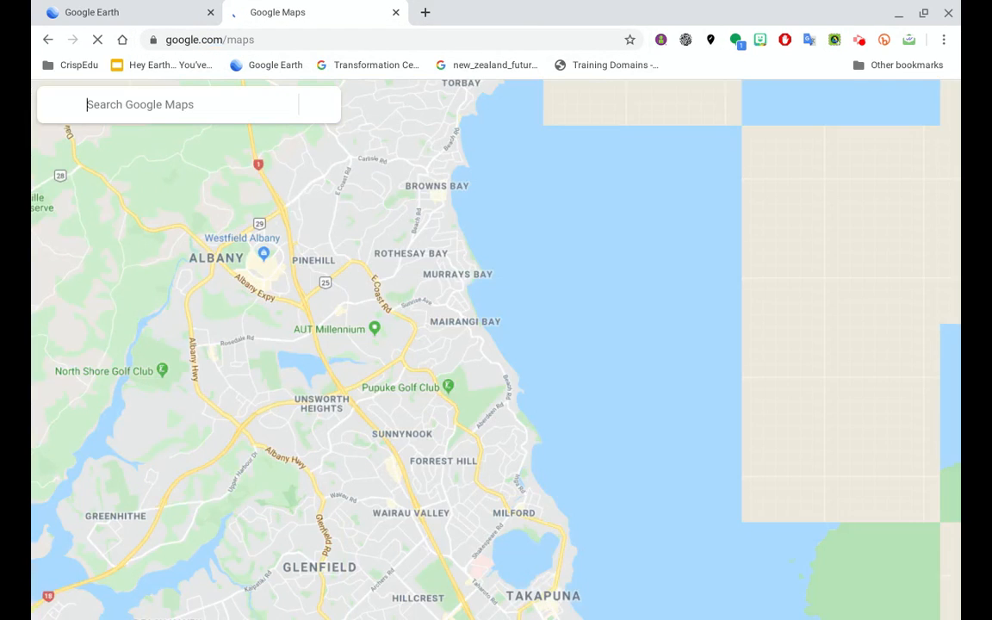
left_click(135, 104)
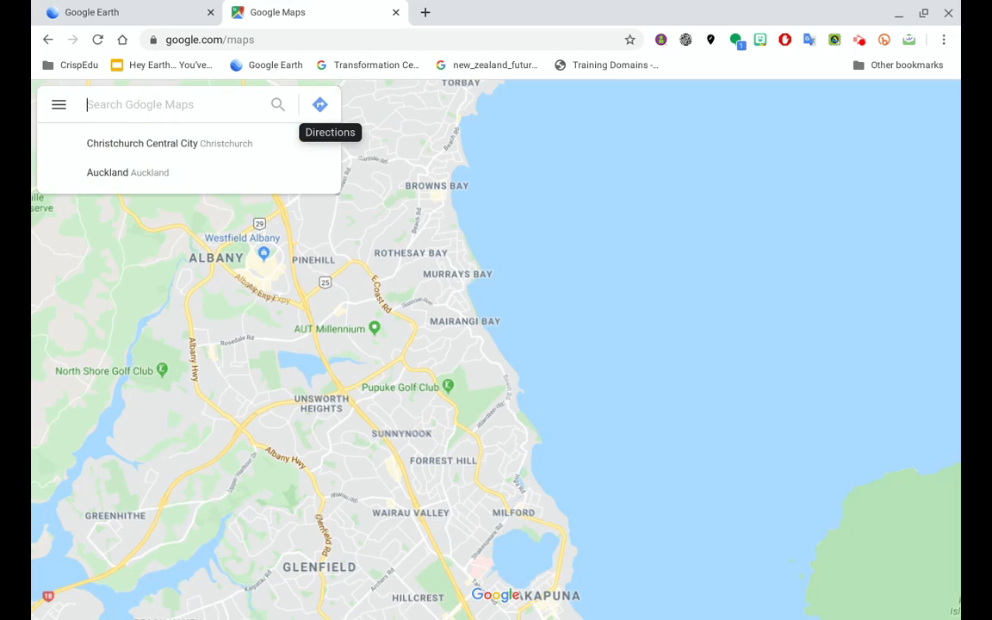
type("ca")
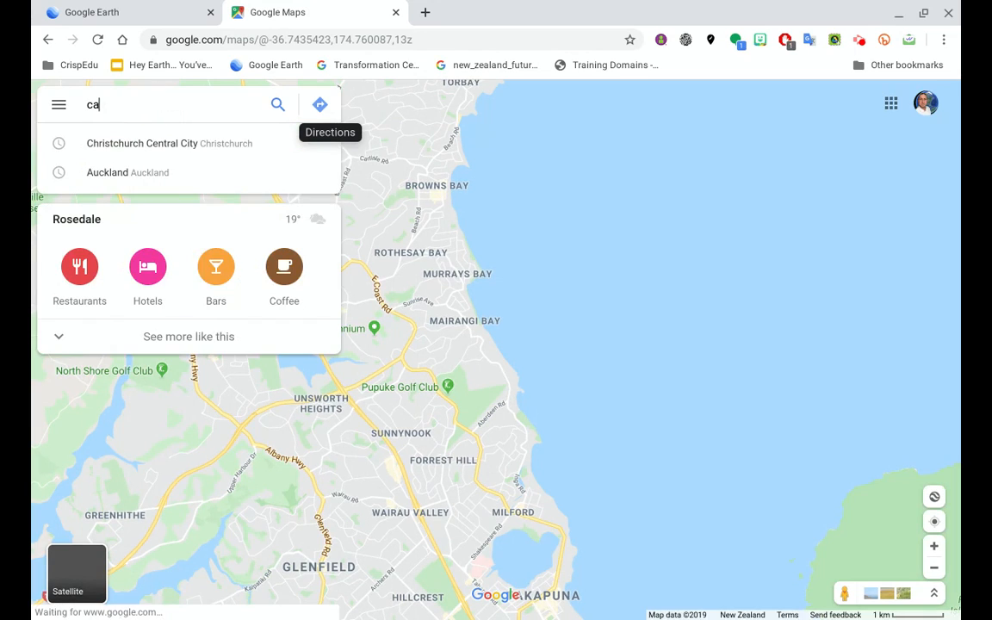
type("thedral")
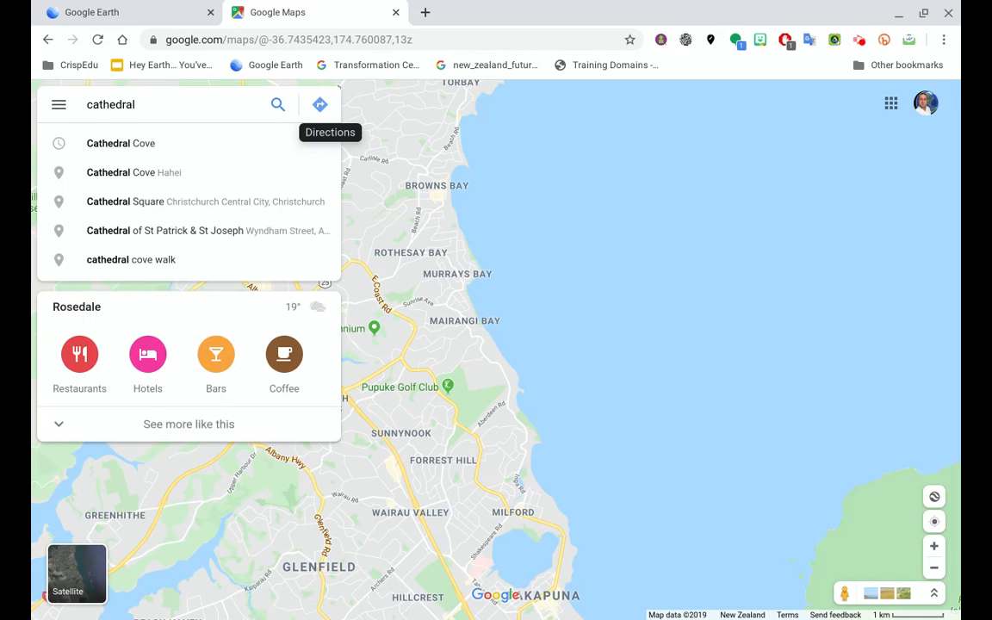
left_click(90, 140)
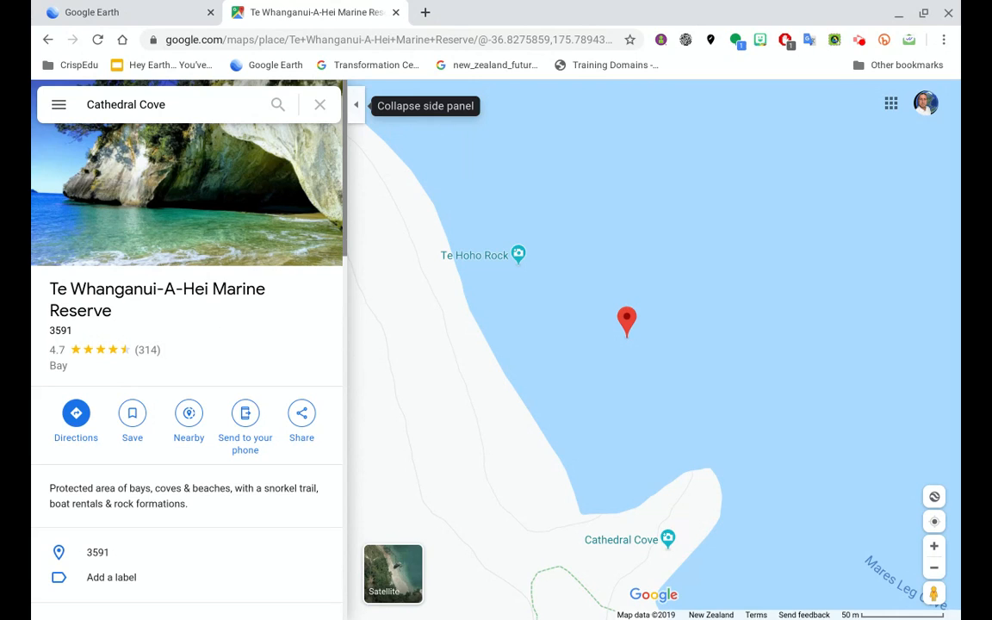
- Browse the marine reserve's 360° photos in Google Maps and open the Jun 2016 Street View image taken inside the cave
scroll(348, 210, "down", 5)
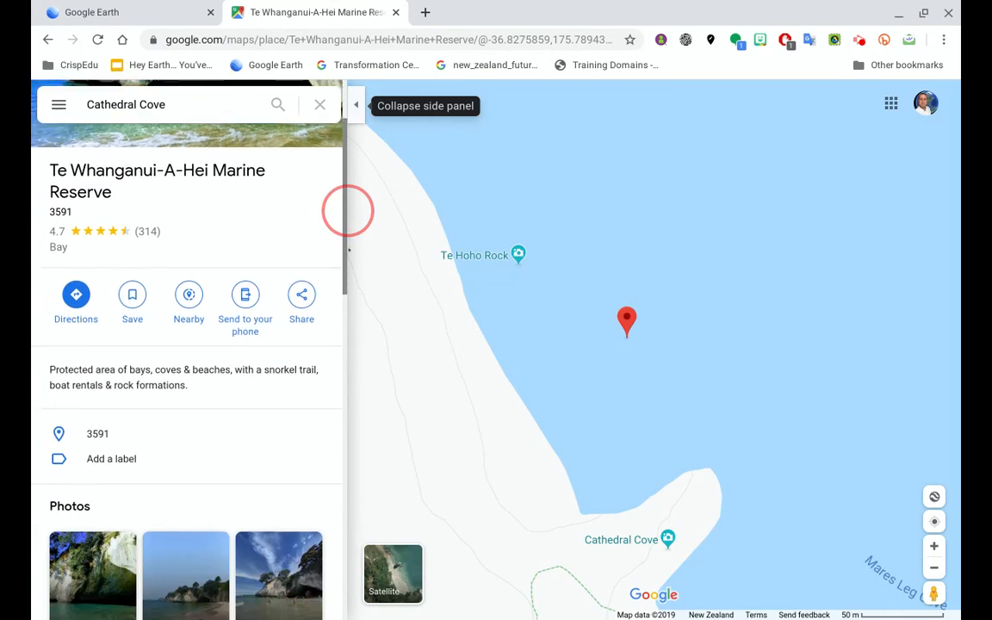
left_click_drag(345, 346, 345, 353)
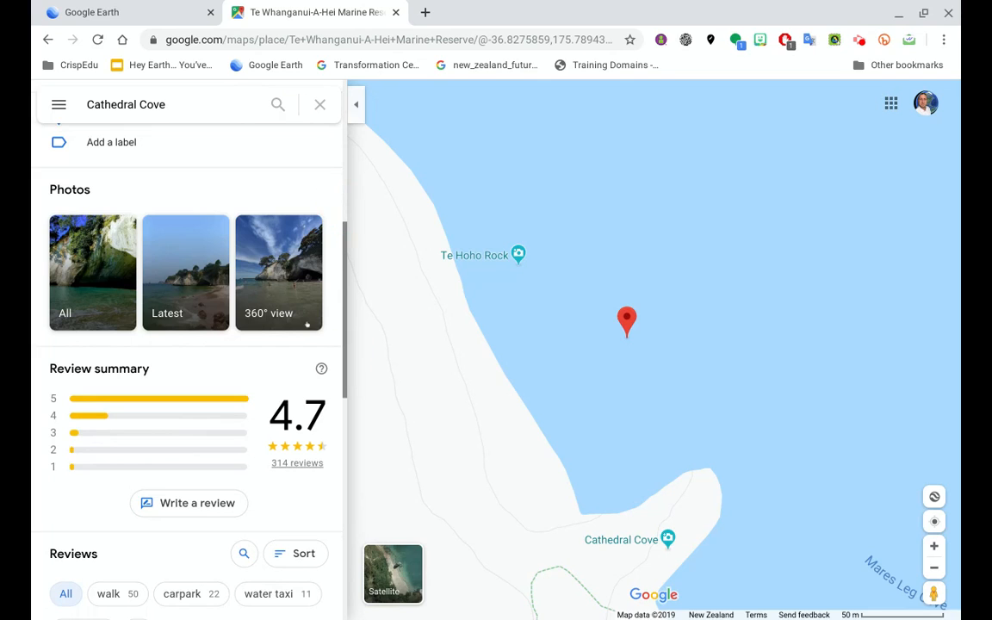
left_click(282, 289)
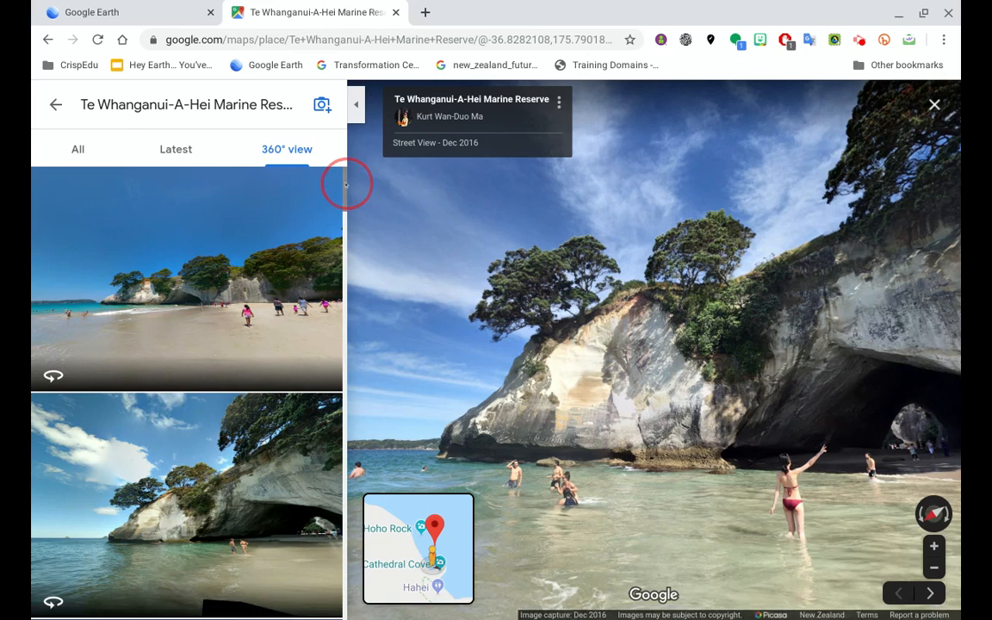
scroll(344, 183, "down", 6)
scroll(345, 182, "down", 4)
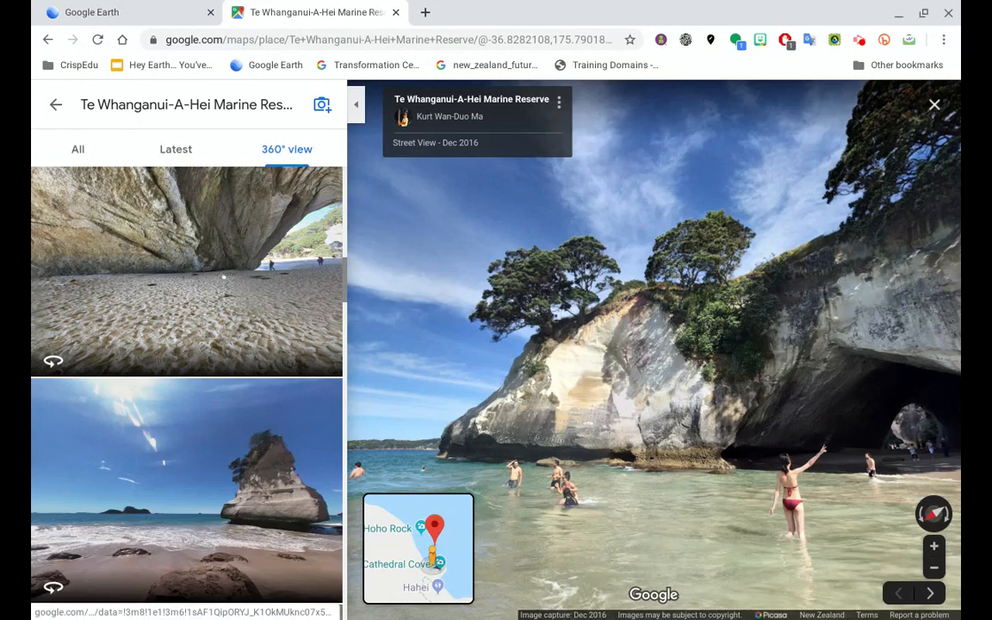
left_click(224, 277)
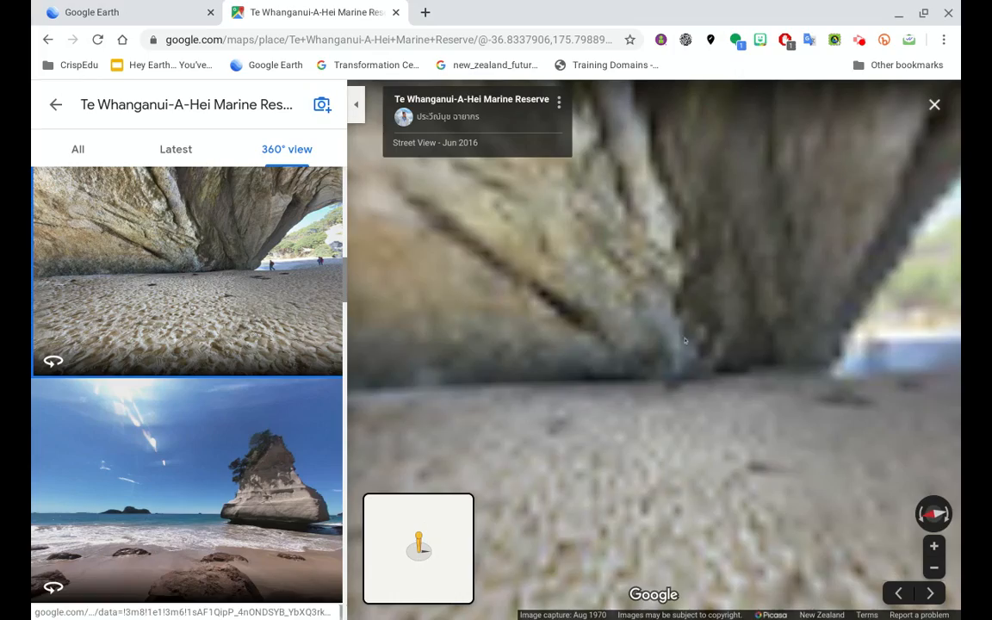
- Rotate the 360° image until it looks out through the cave arch to the beach and sea
left_click_drag(685, 341, 312, 338)
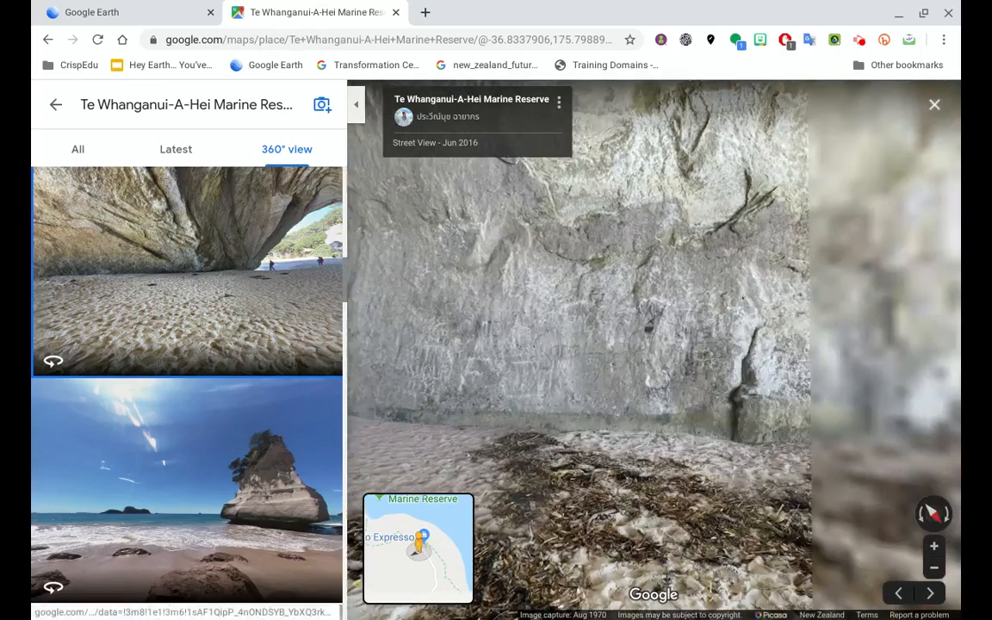
left_click_drag(776, 310, 353, 312)
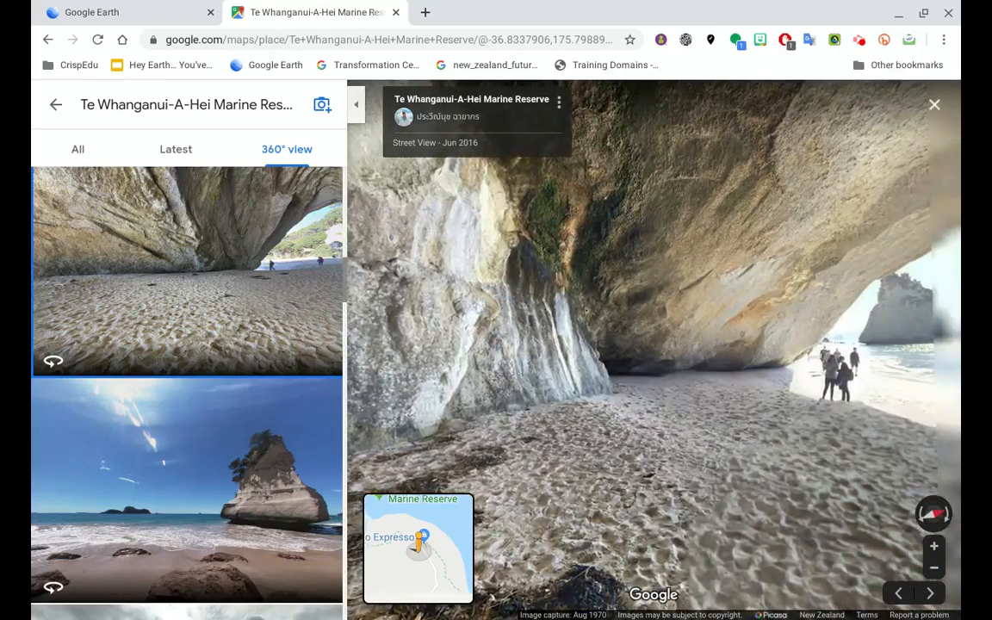
left_click_drag(775, 345, 686, 346)
left_click_drag(851, 360, 606, 342)
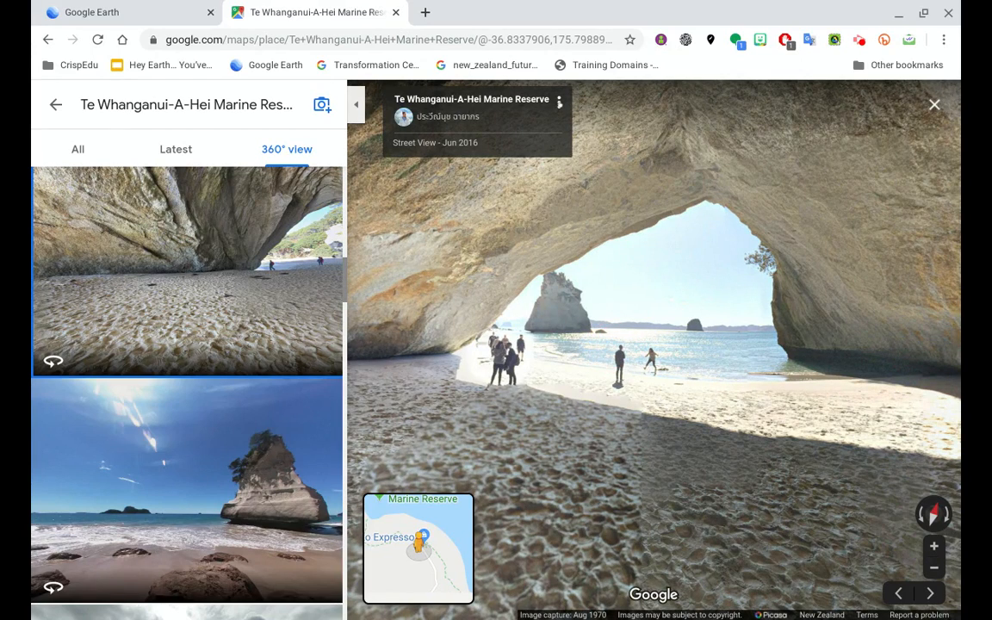
- Share the 360° image as an embedded map in Large size and copy its HTML code
left_click(559, 102)
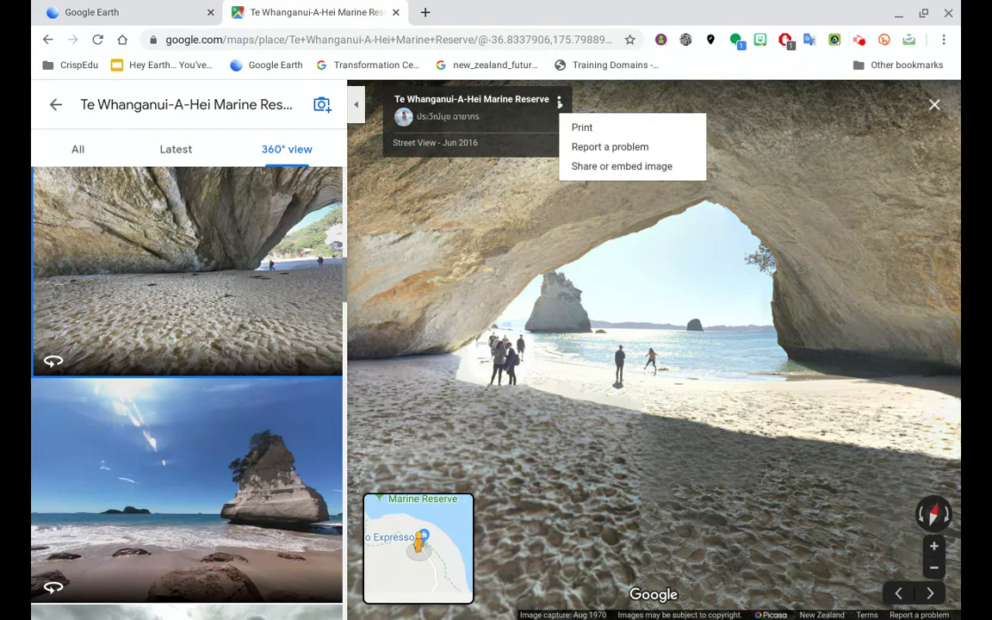
left_click(603, 166)
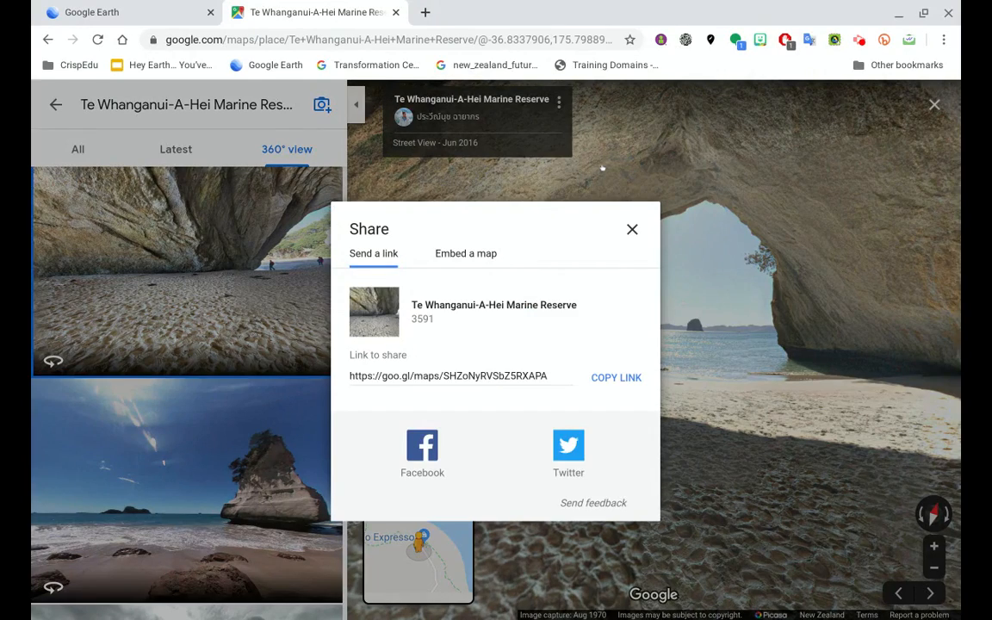
left_click(482, 254)
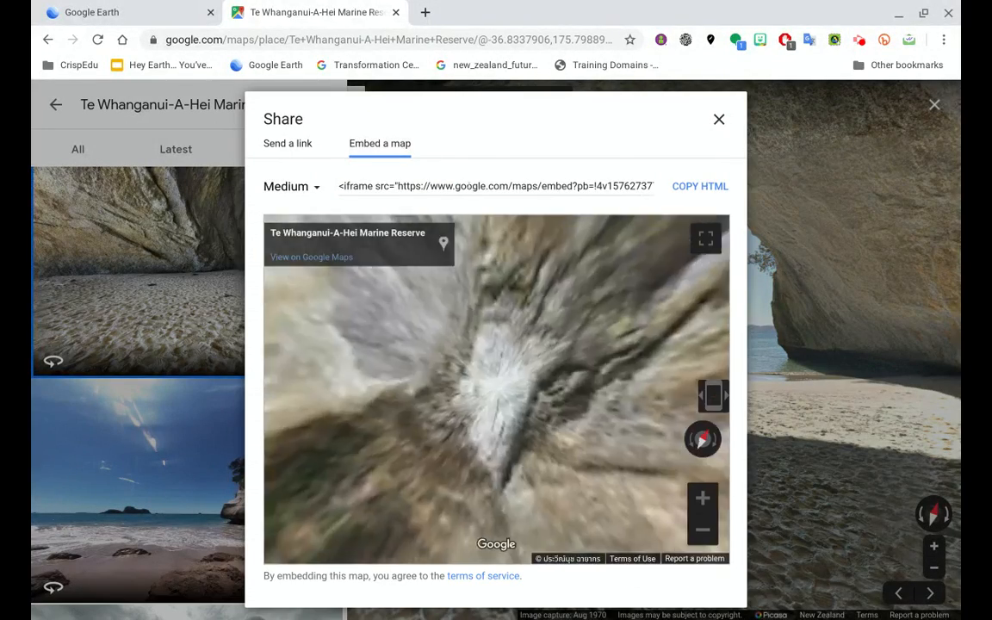
left_click(316, 187)
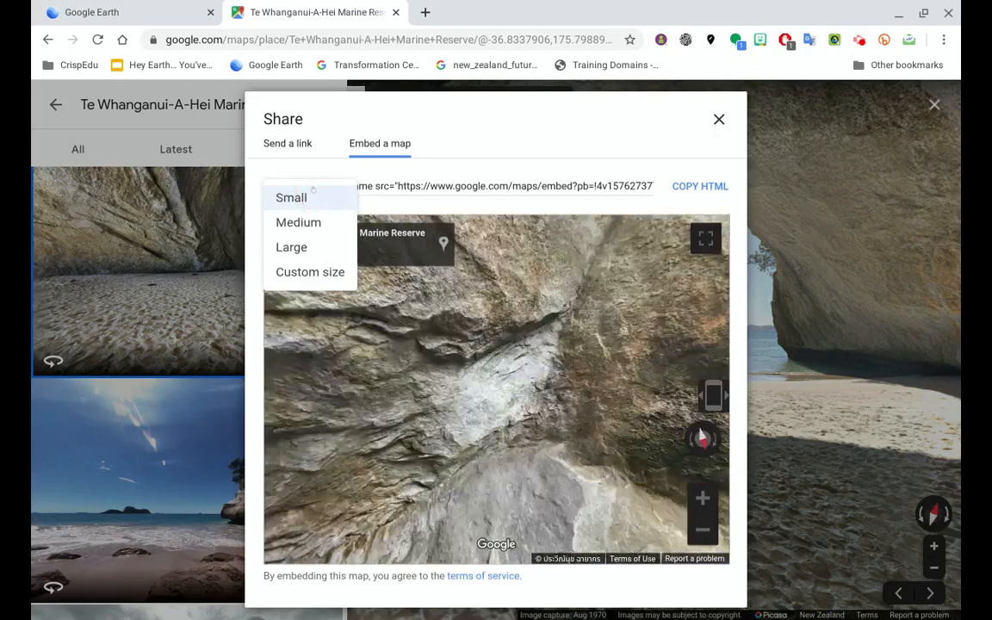
left_click(302, 248)
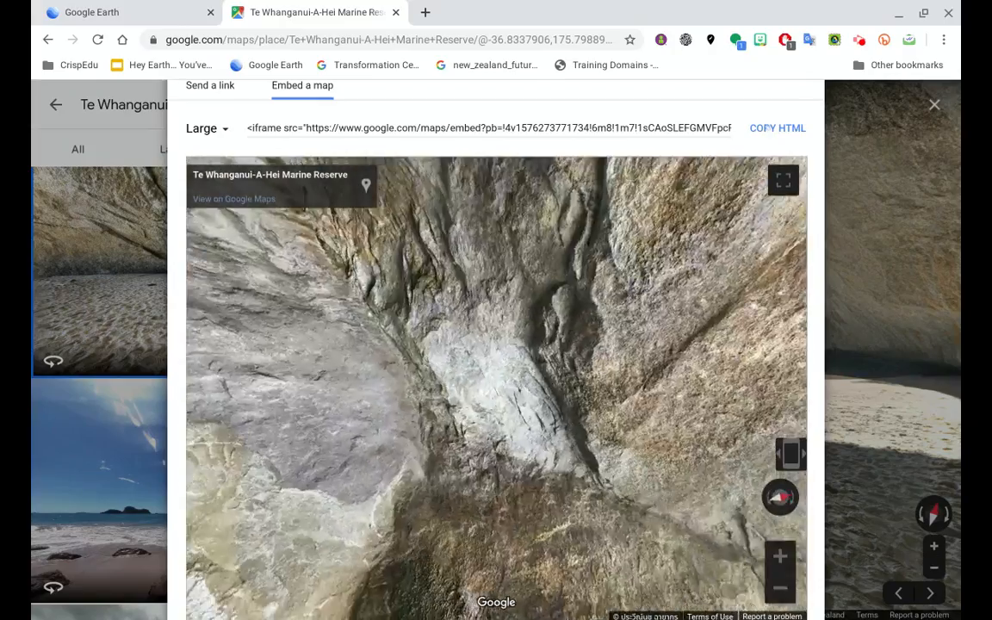
left_click(766, 128)
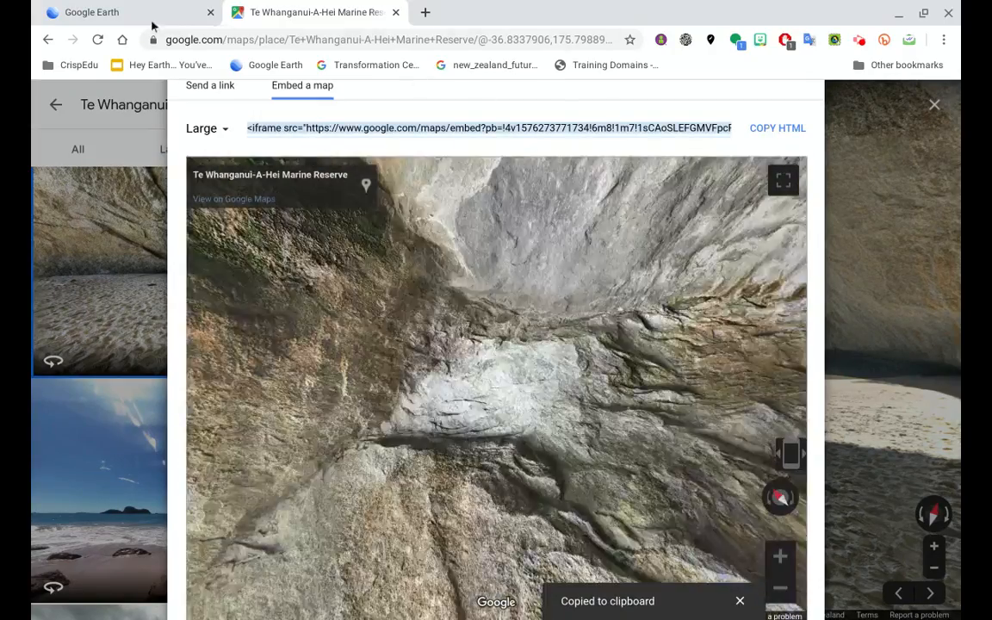
- Back in Google Earth, replace the head and body lines of the marine reserve's HTML with the copied iframe code
left_click(138, 14)
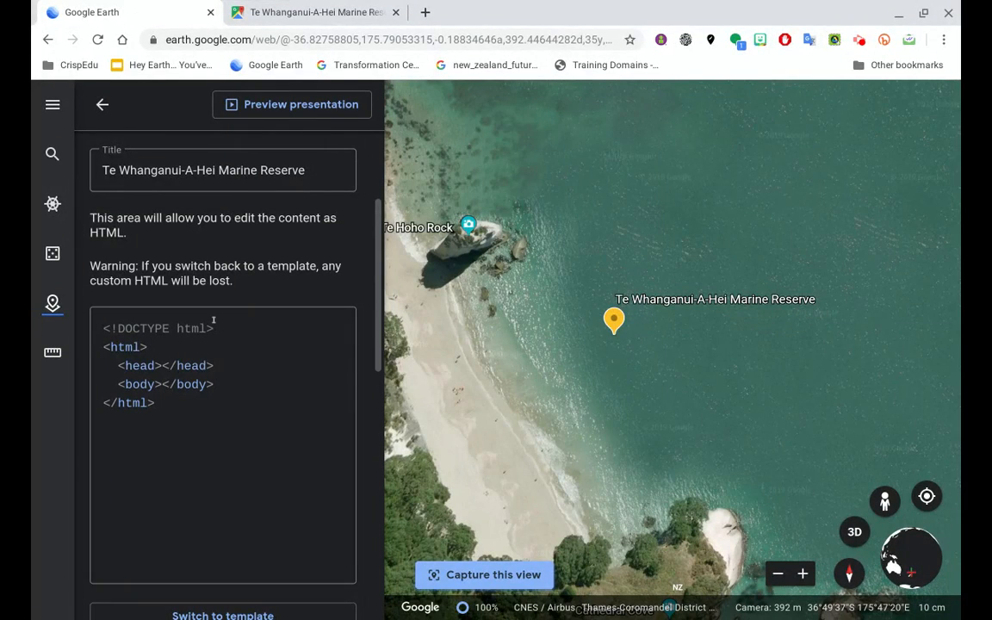
left_click_drag(214, 384, 116, 365)
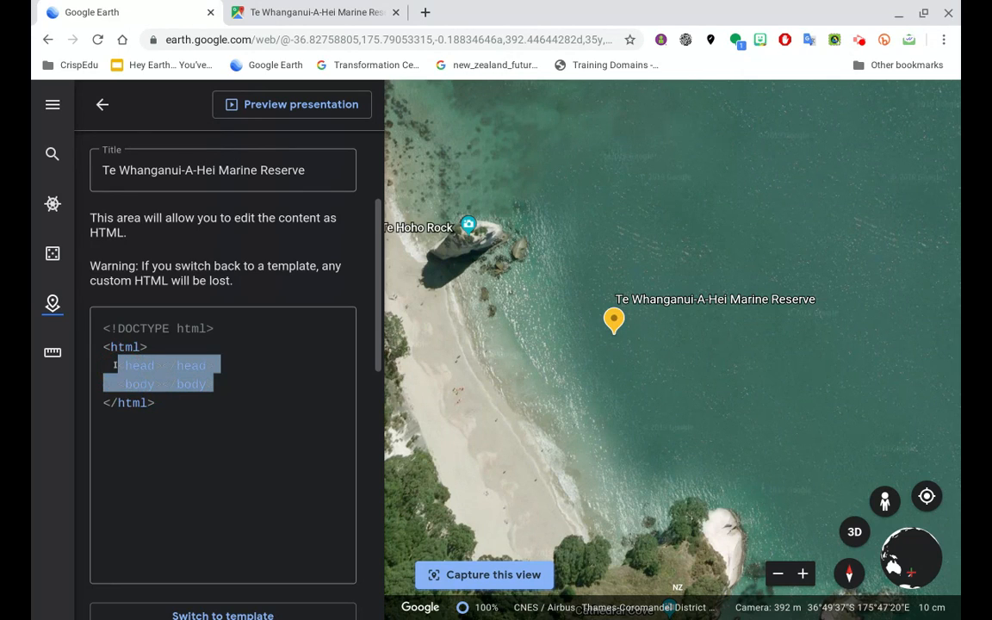
key("ctrl+v")
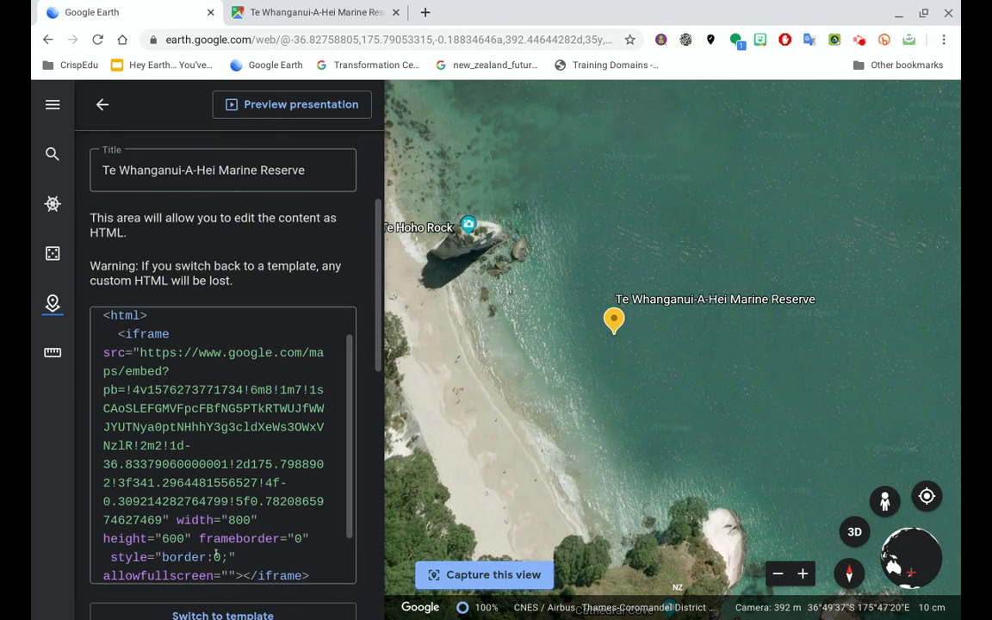
left_click_drag(349, 469, 349, 506)
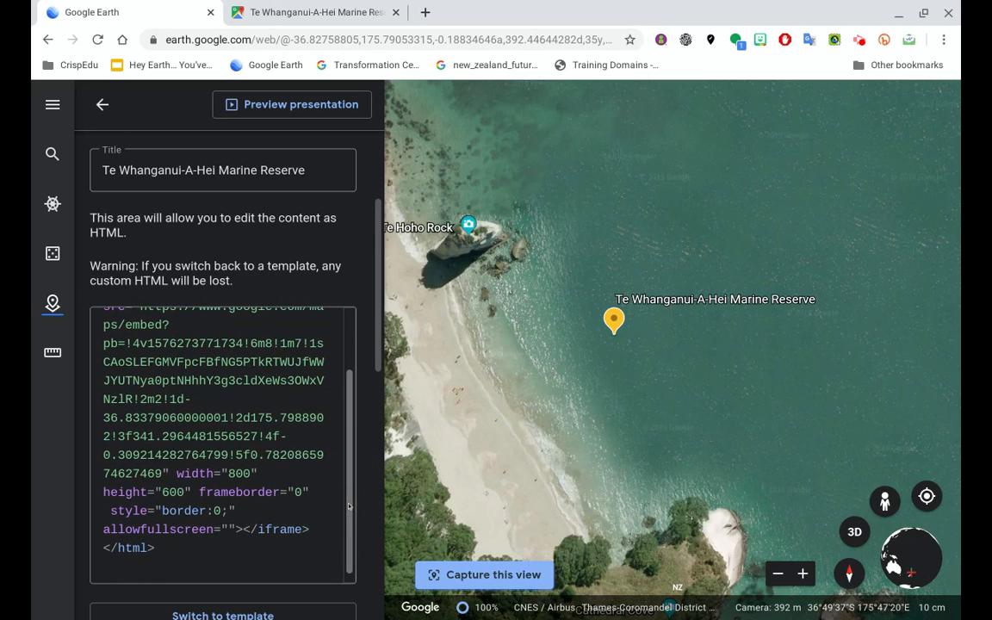
left_click(321, 14)
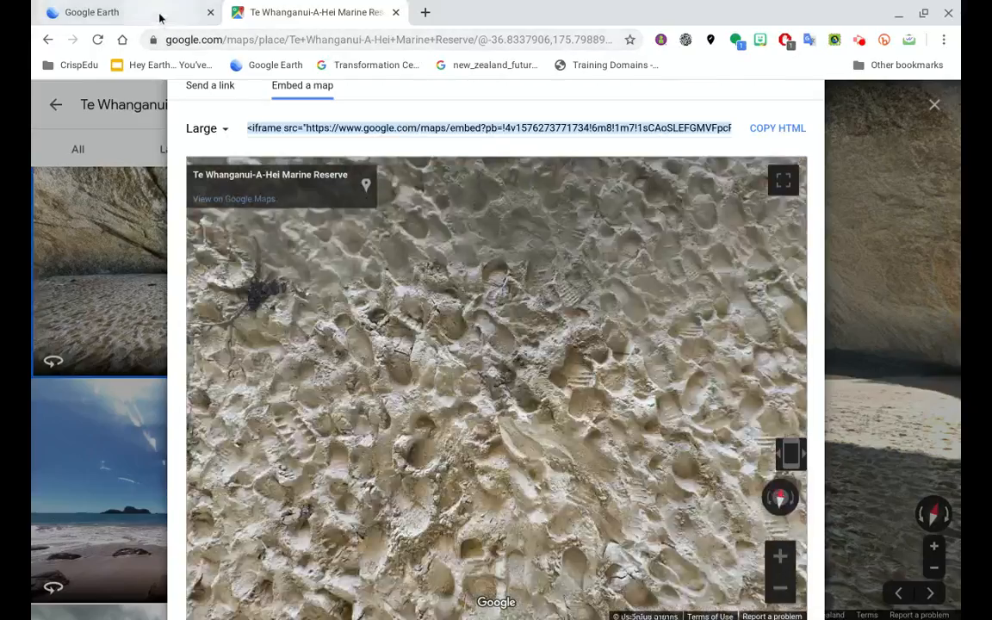
left_click(159, 19)
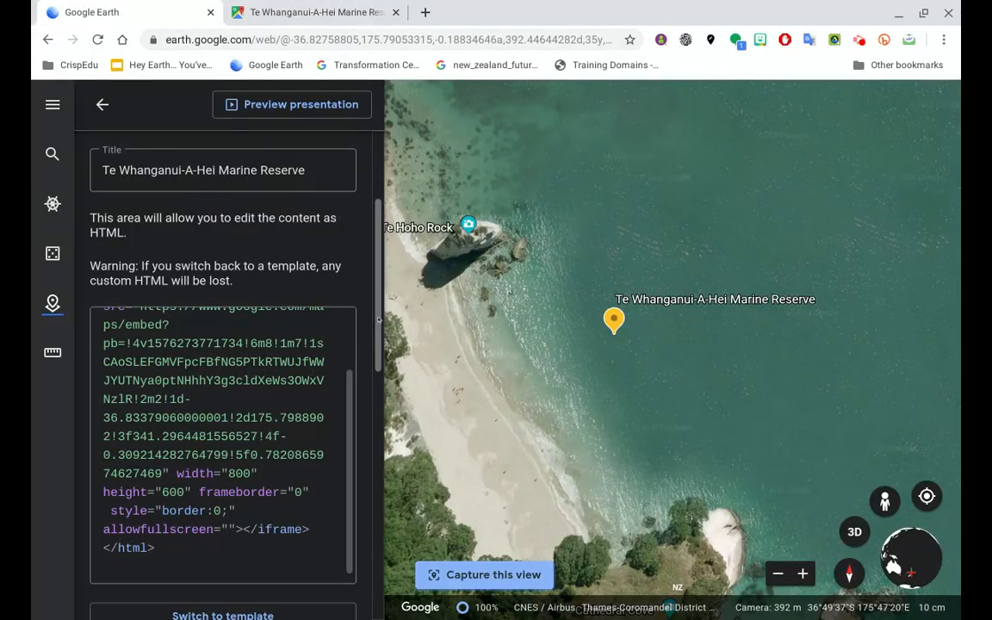
- Preview the presentation, look around the embedded 360° image of the marine reserve, and return to editing
left_click_drag(380, 319, 361, 200)
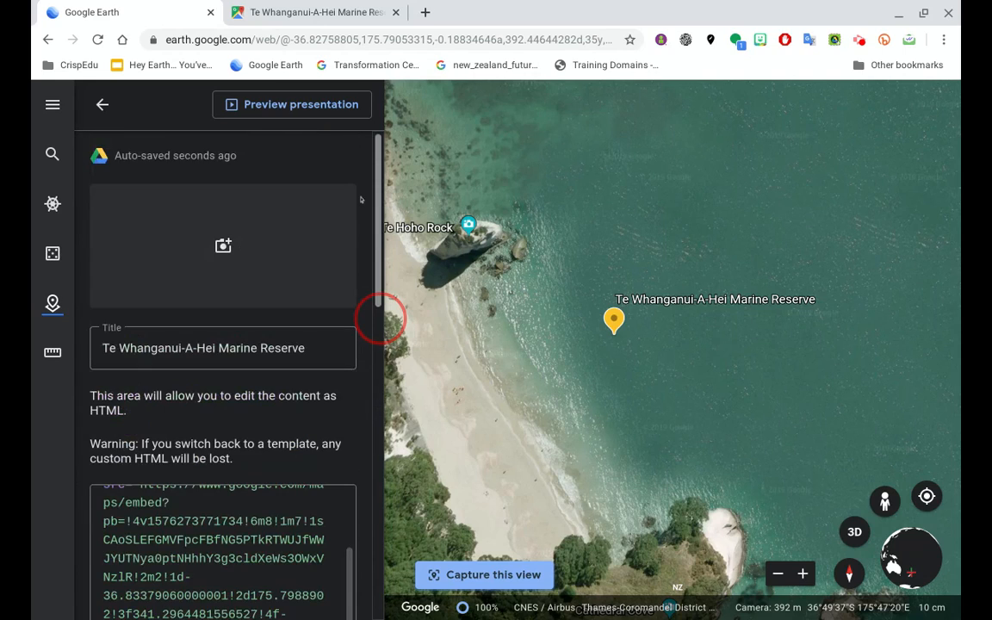
left_click(290, 104)
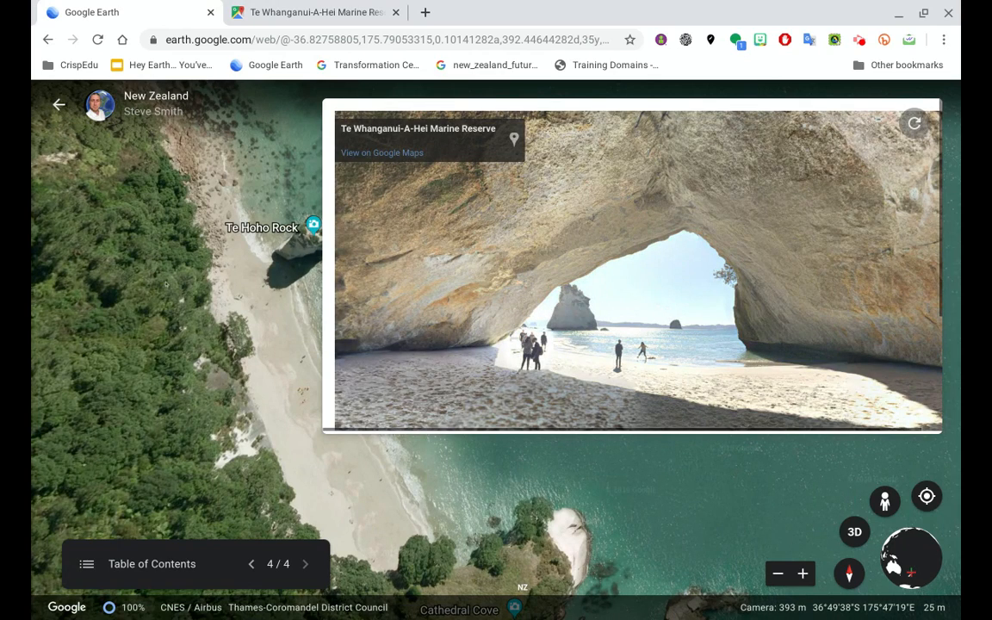
left_click_drag(756, 256, 670, 250)
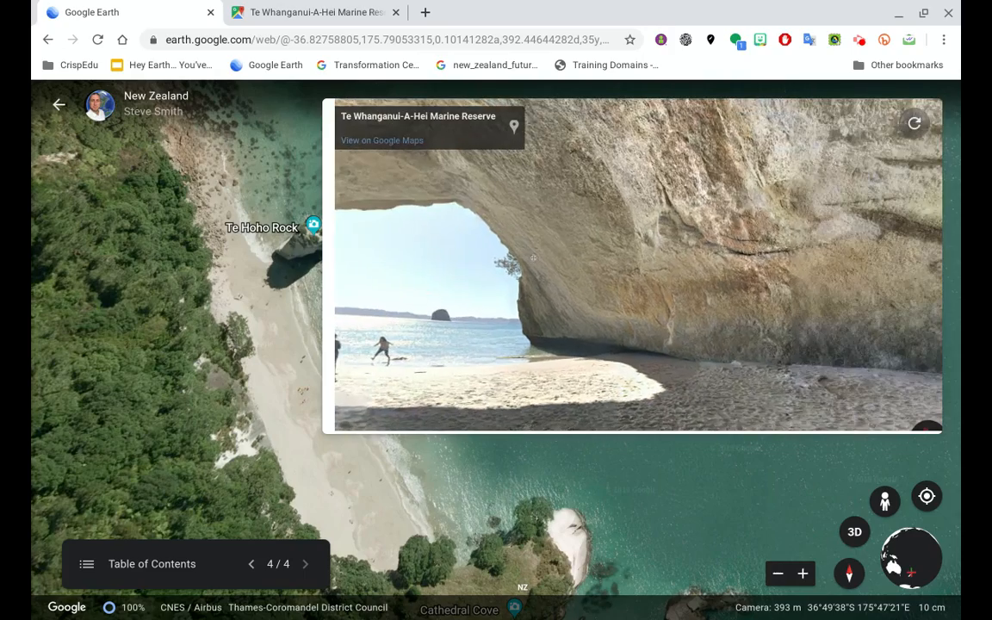
left_click_drag(858, 230, 594, 243)
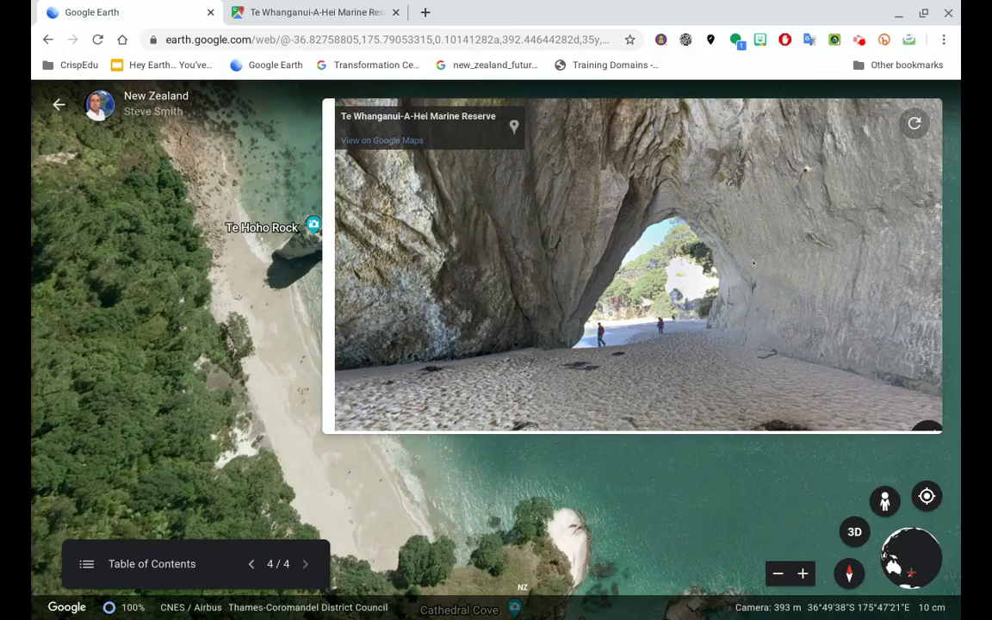
left_click_drag(753, 263, 856, 255)
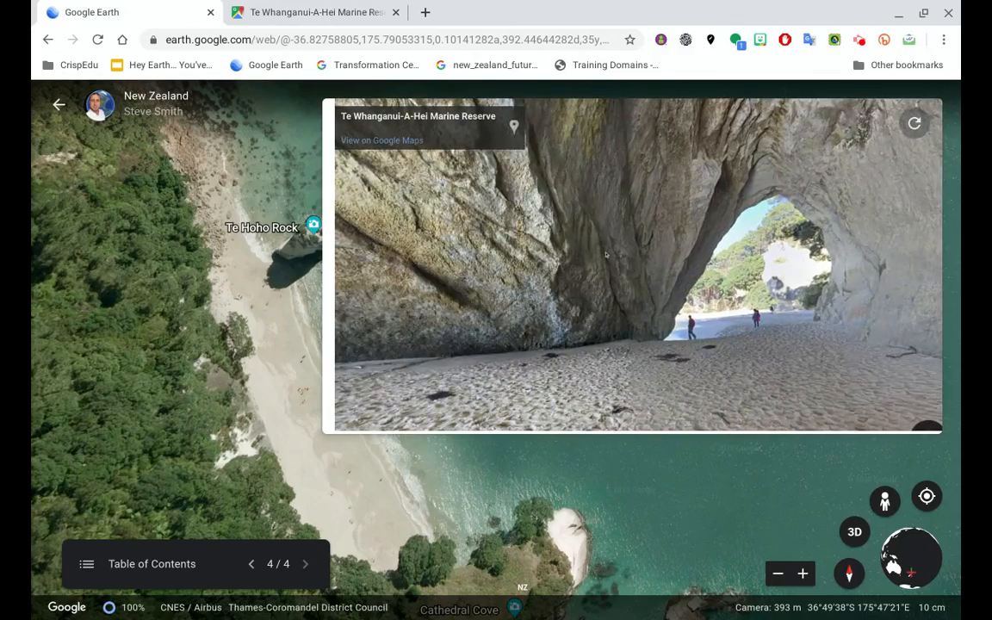
left_click_drag(606, 255, 793, 237)
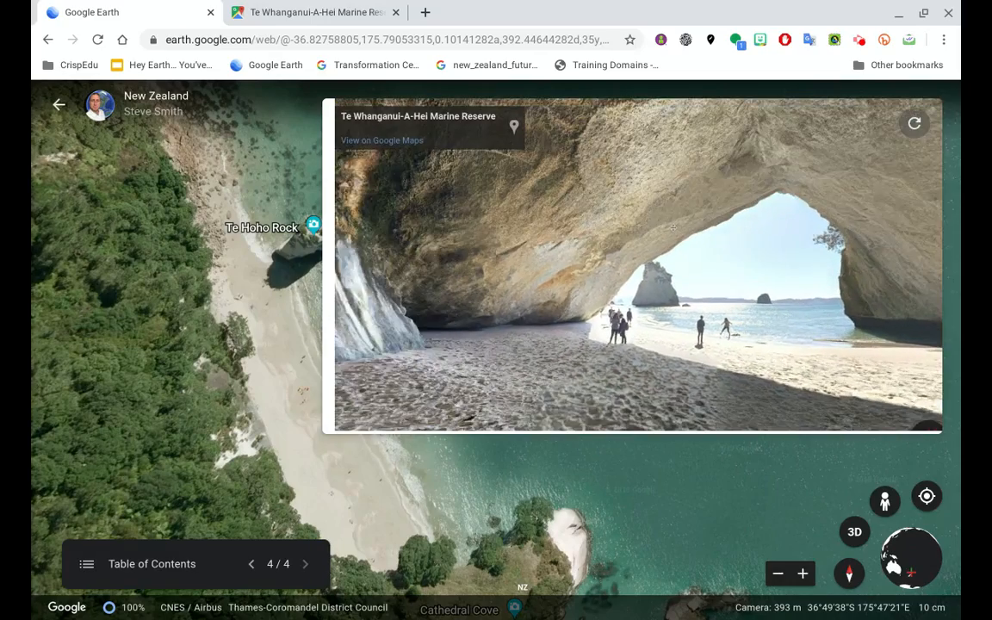
left_click_drag(672, 228, 641, 212)
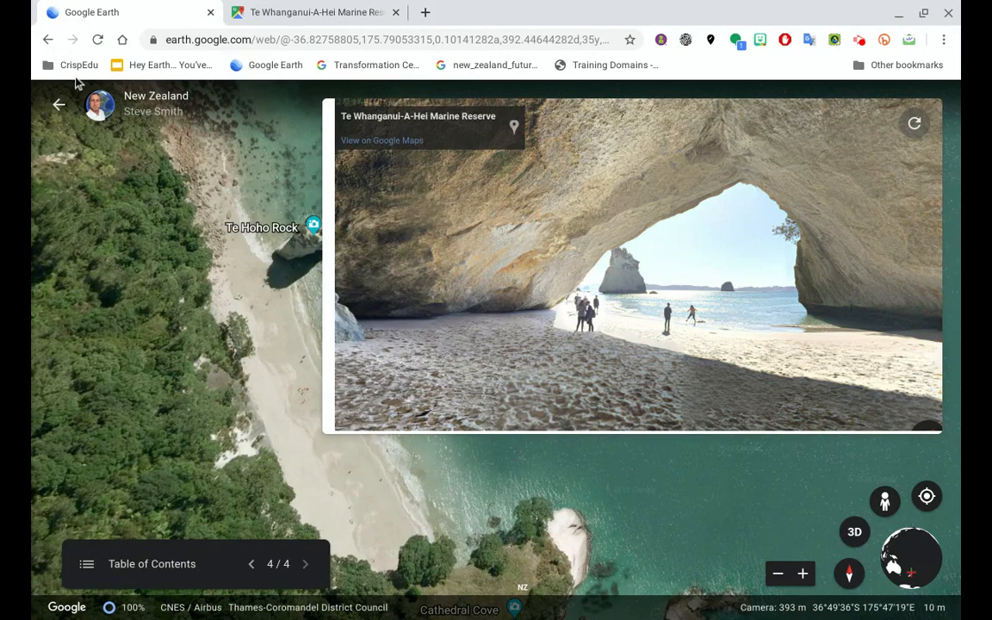
left_click(58, 104)
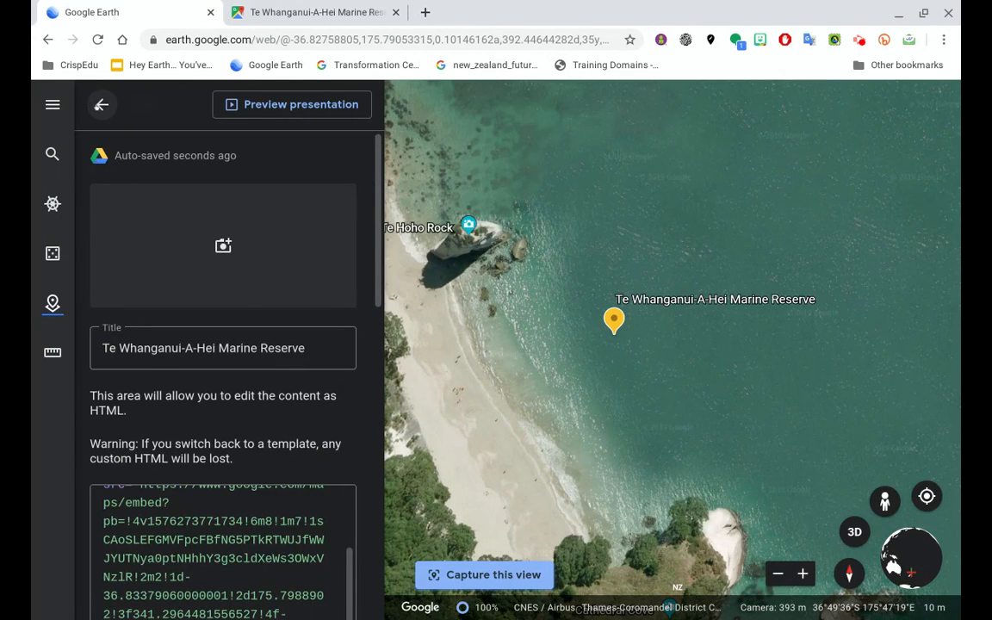
- Start adding a new feature to the New Zealand project by searching for Queenstown, New Zealand, and show its wider surroundings
left_click(101, 104)
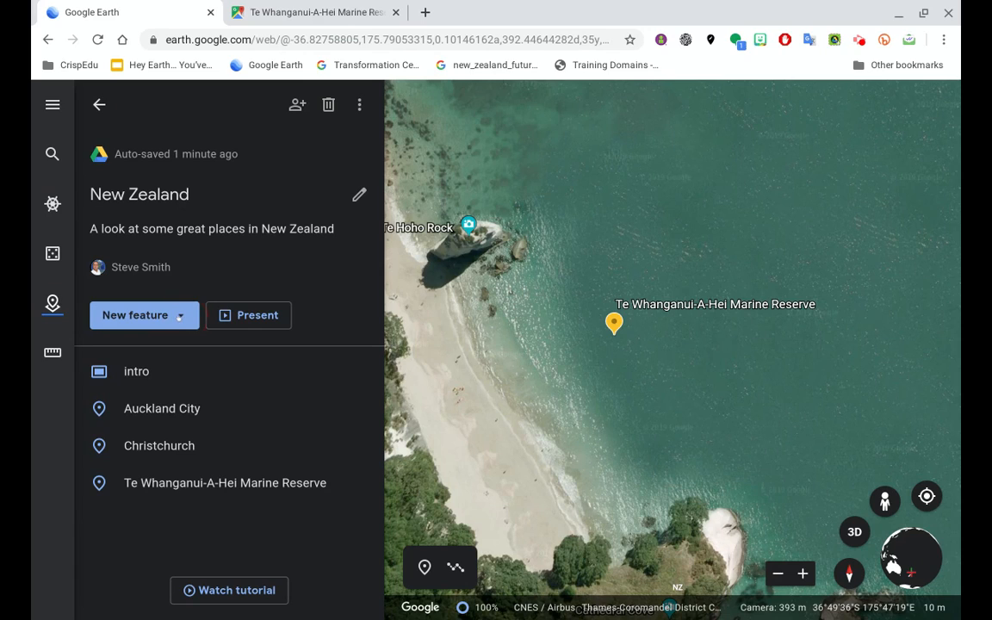
left_click(179, 317)
left_click(163, 328)
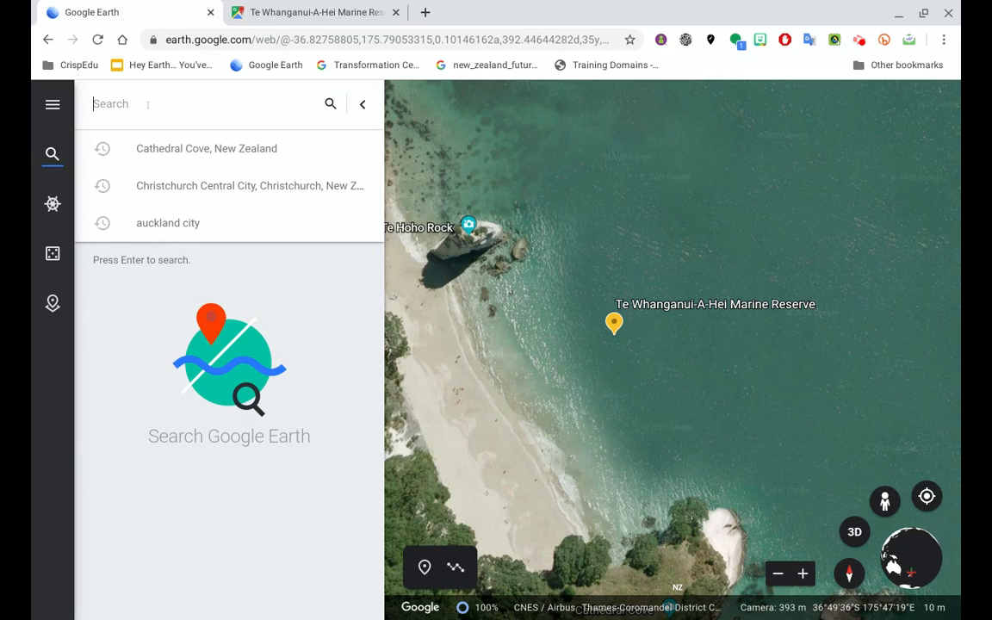
type("Q")
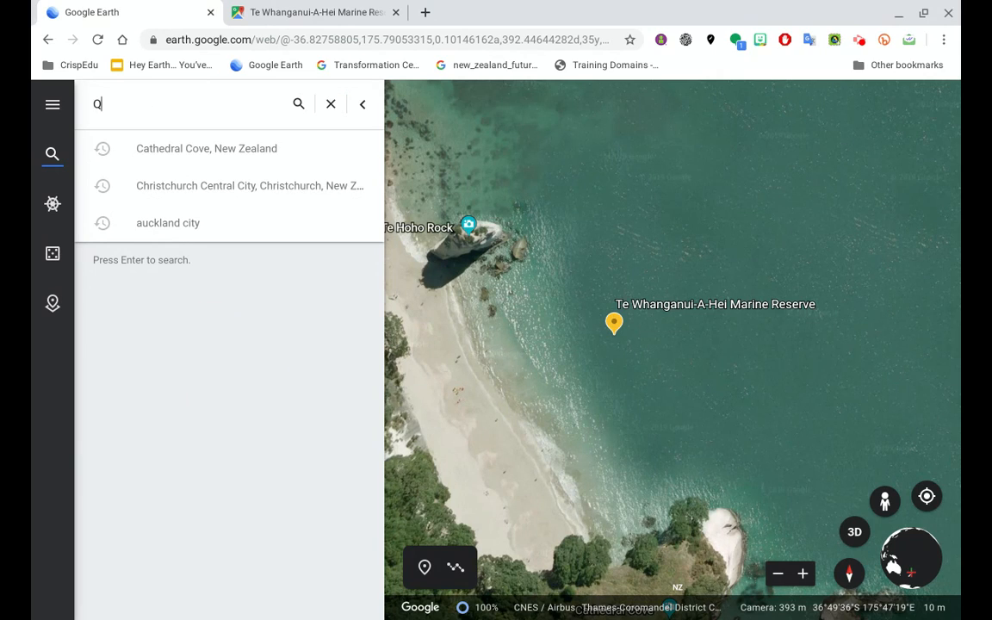
type("ueenstow")
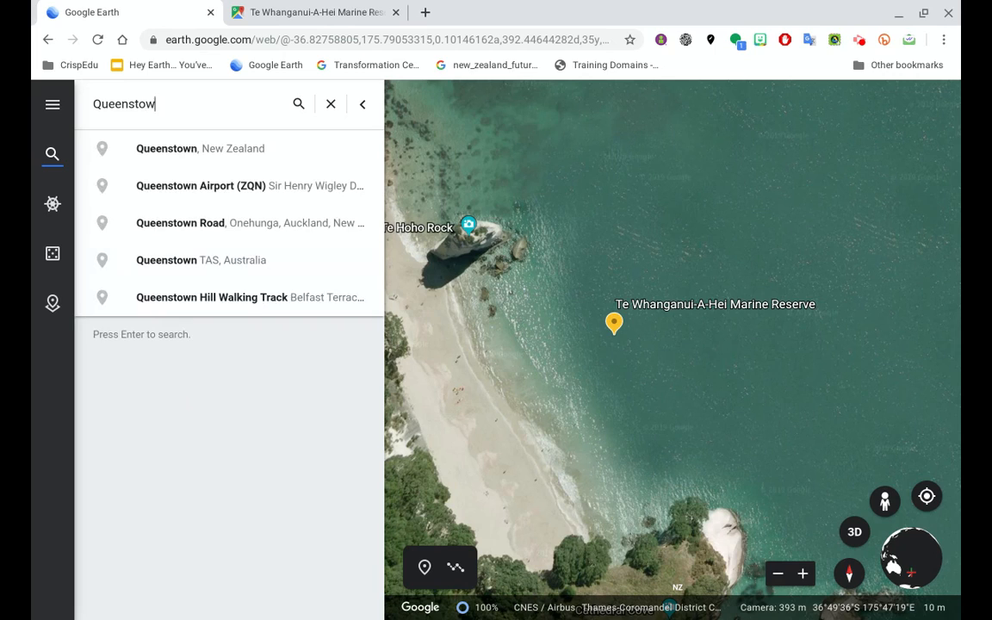
type("n")
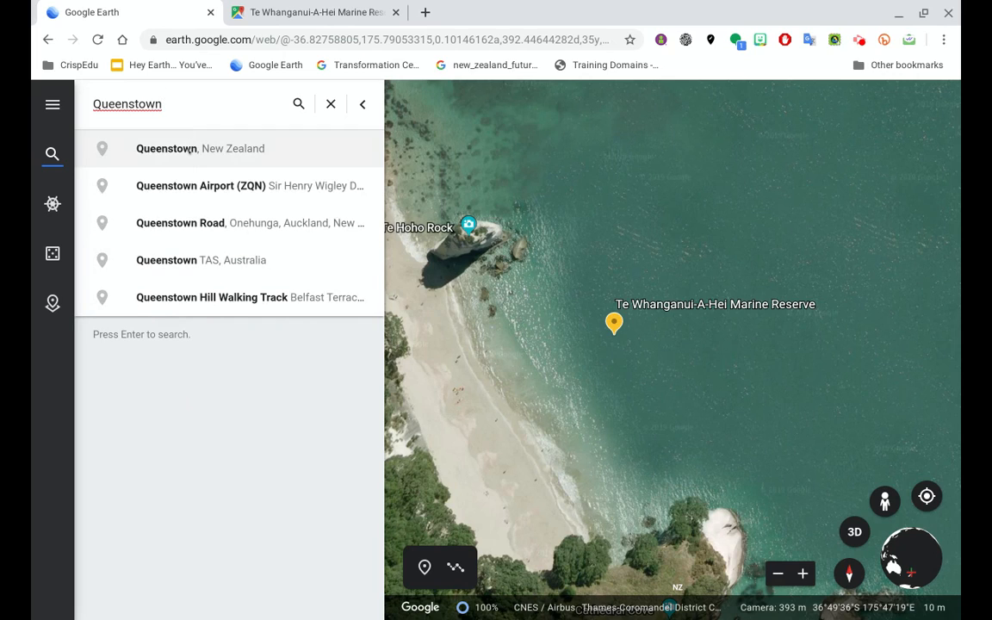
left_click(191, 149)
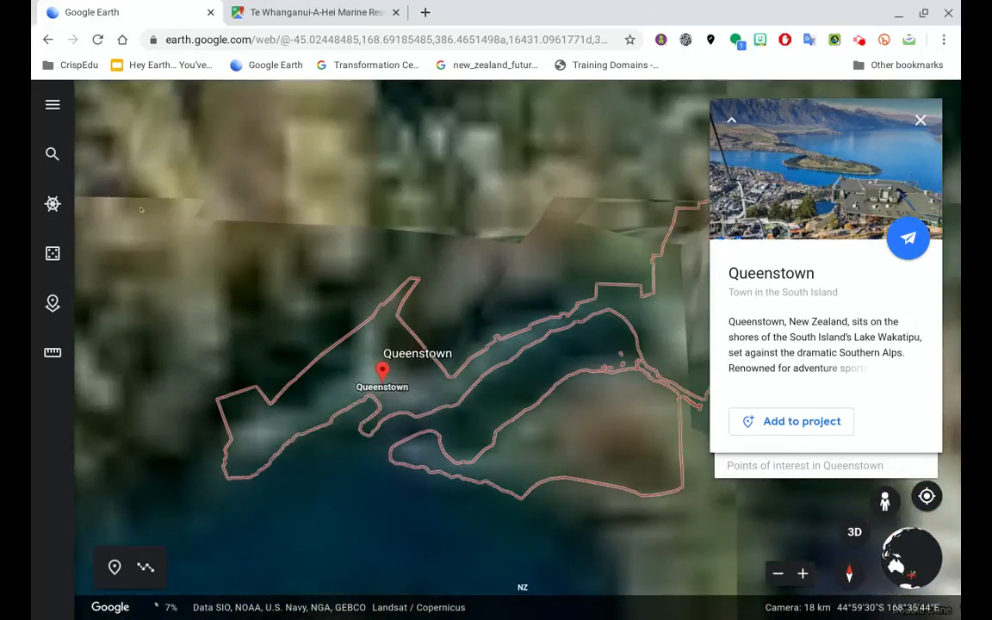
left_click(778, 574)
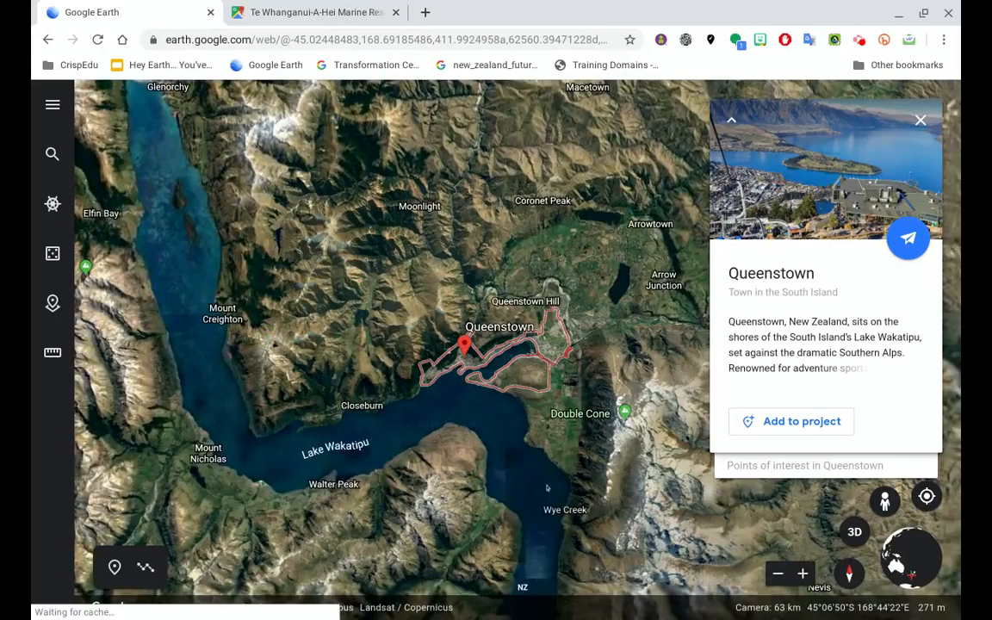
- Add Queenstown to the New Zealand project and capture a wider view of the town and the land around it as the placemark's view
mouse_move(520, 458)
left_mouse_down()
mouse_move(420, 450)
mouse_move(374, 463)
left_mouse_up()
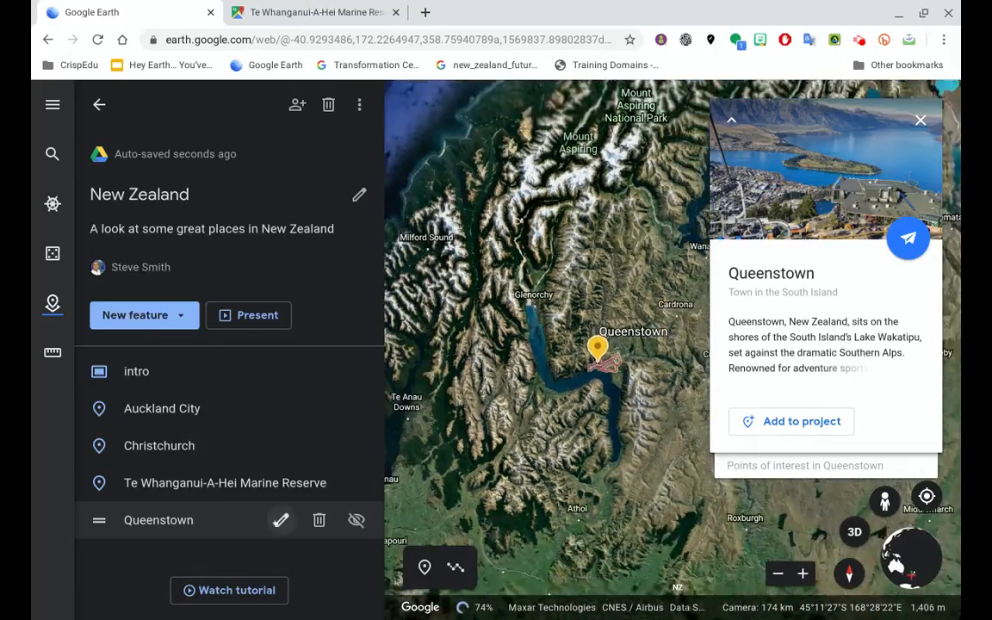
left_click(281, 520)
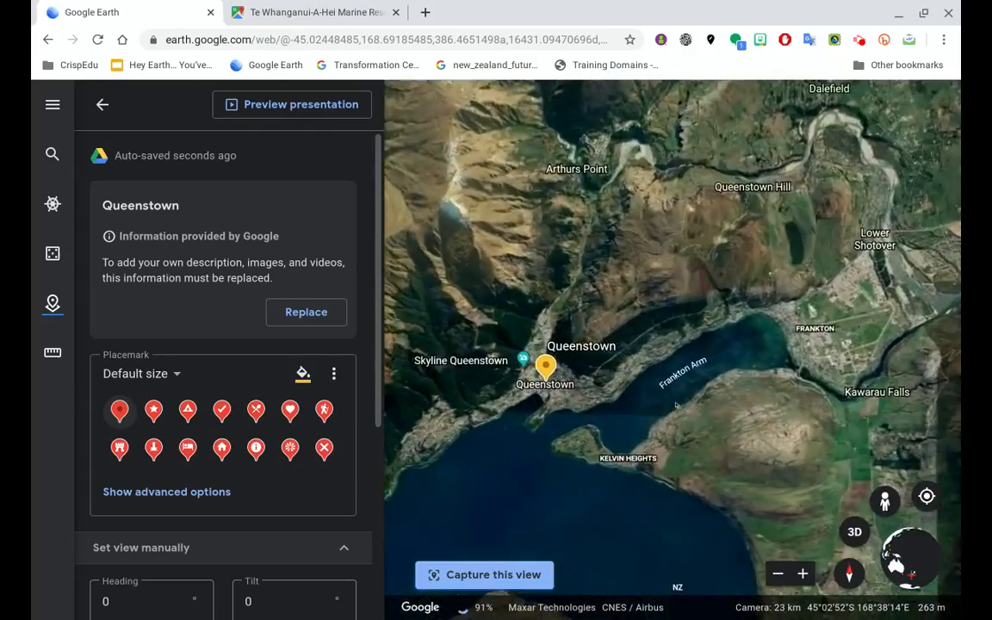
left_click_drag(751, 330, 624, 376)
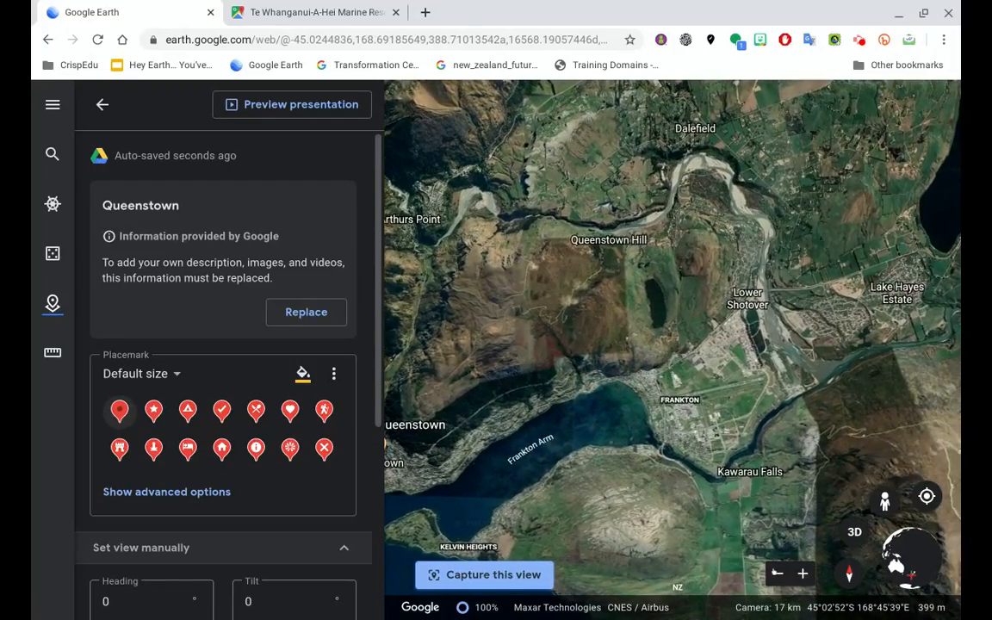
left_click(776, 574)
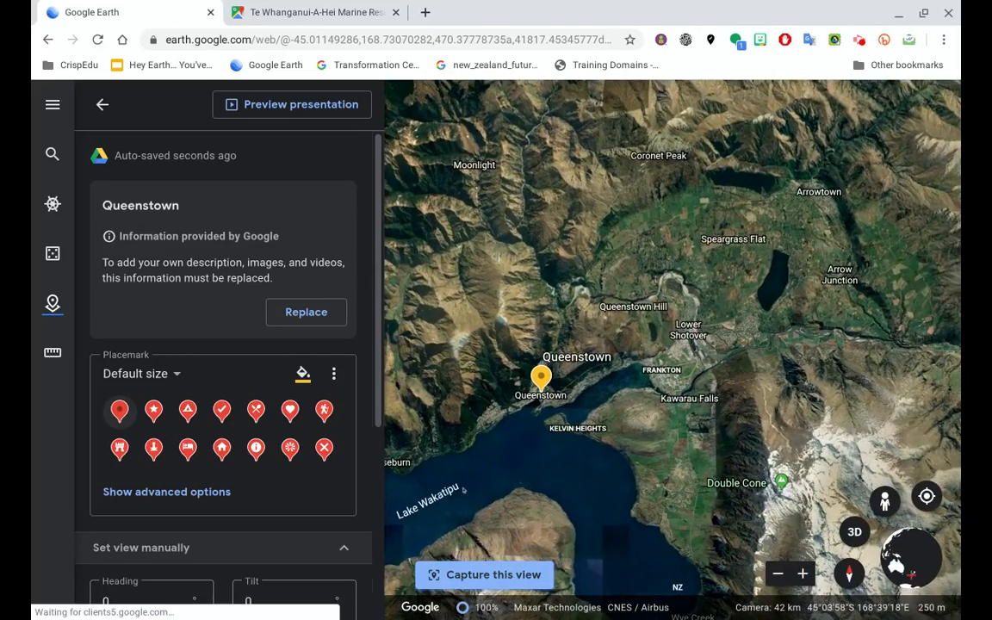
scroll(375, 415, "down", 2)
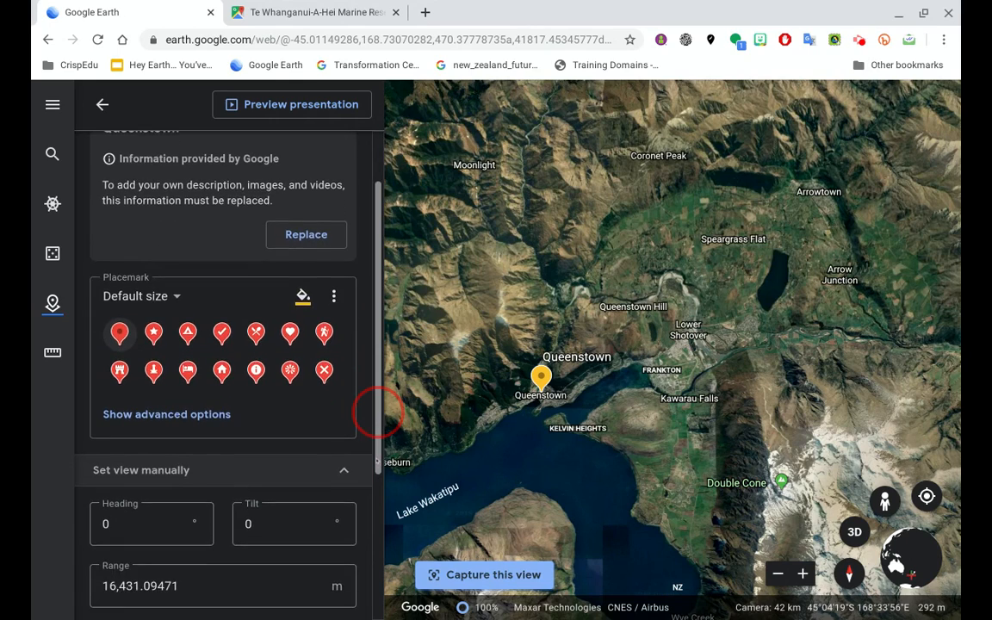
scroll(376, 414, "down", 4)
scroll(376, 414, "up", 6)
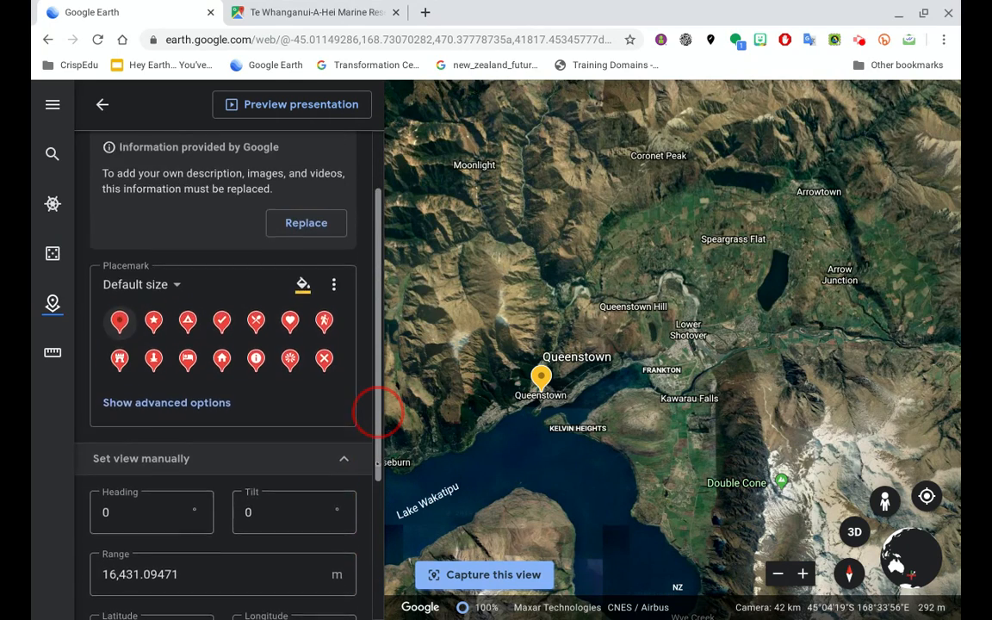
left_click(511, 574)
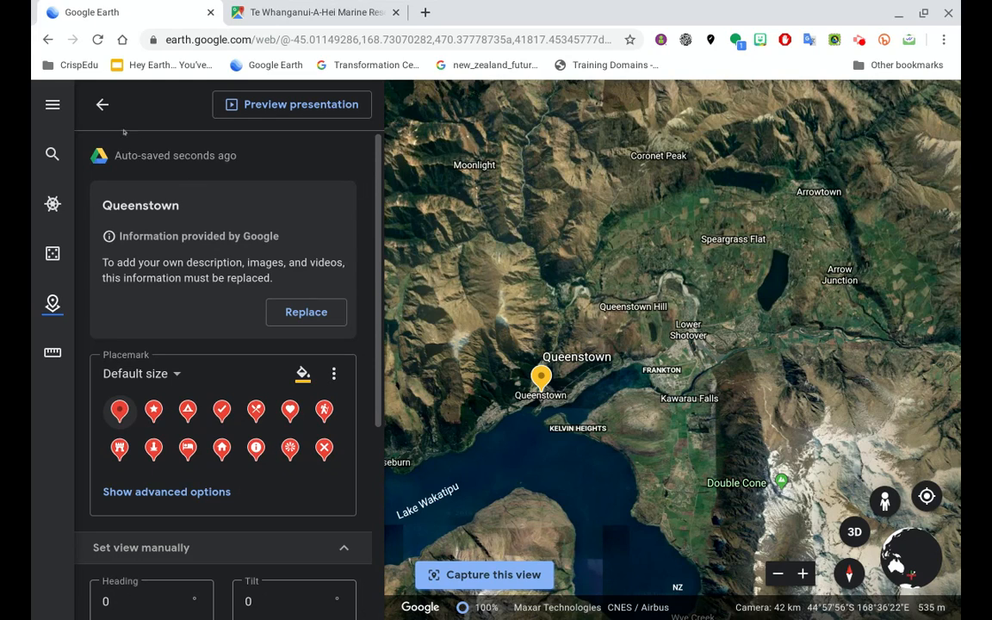
left_click(101, 106)
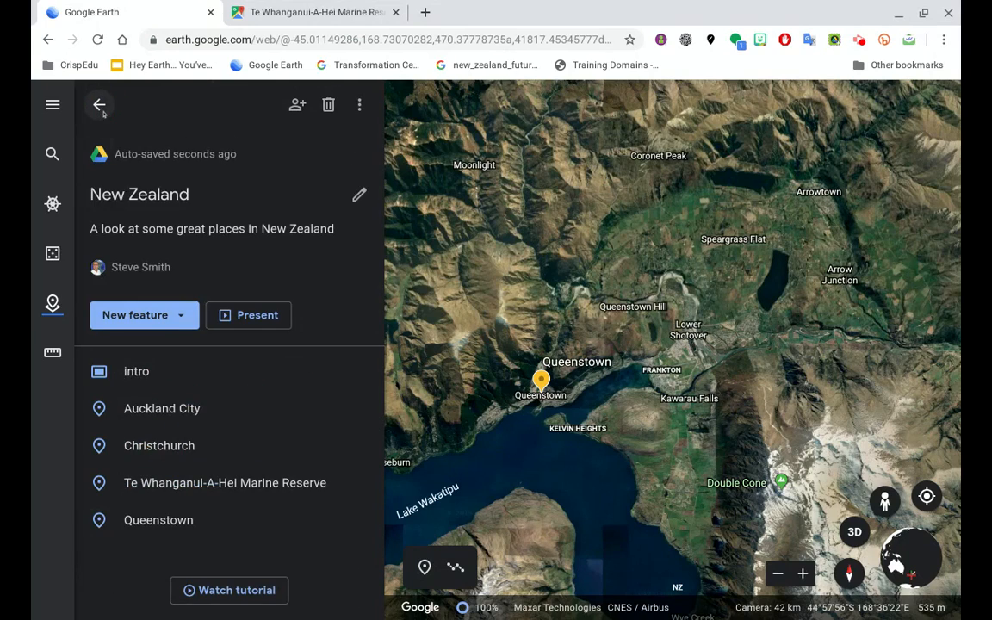
- Draw a closed shape around the flat land from Queenstown via Frankton, Arrowtown and Kelvin Heights, and save it to the New Zealand project as "Flat land created by ..."
left_click(186, 316)
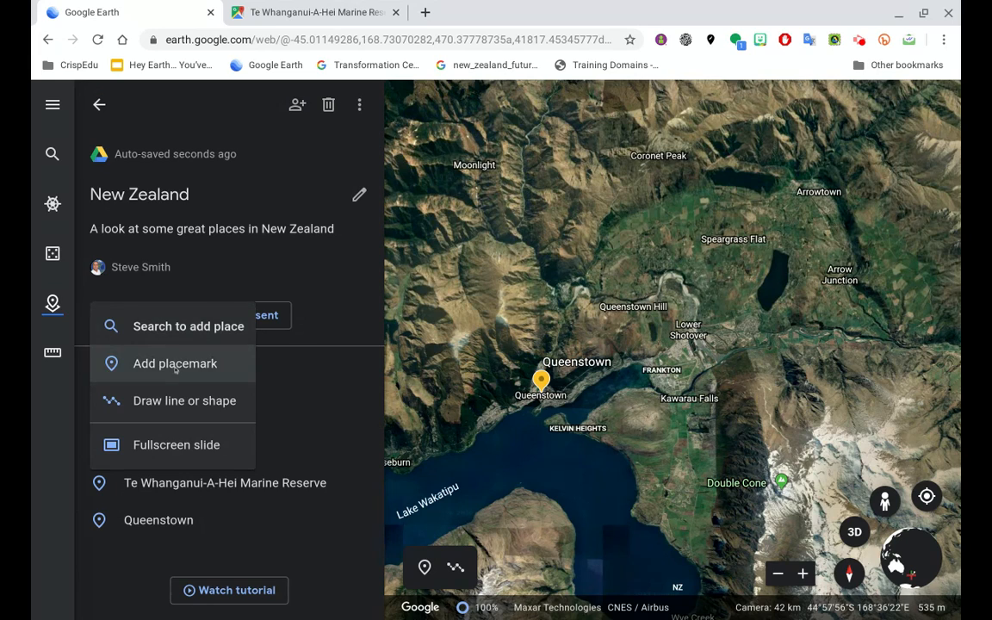
left_click(169, 401)
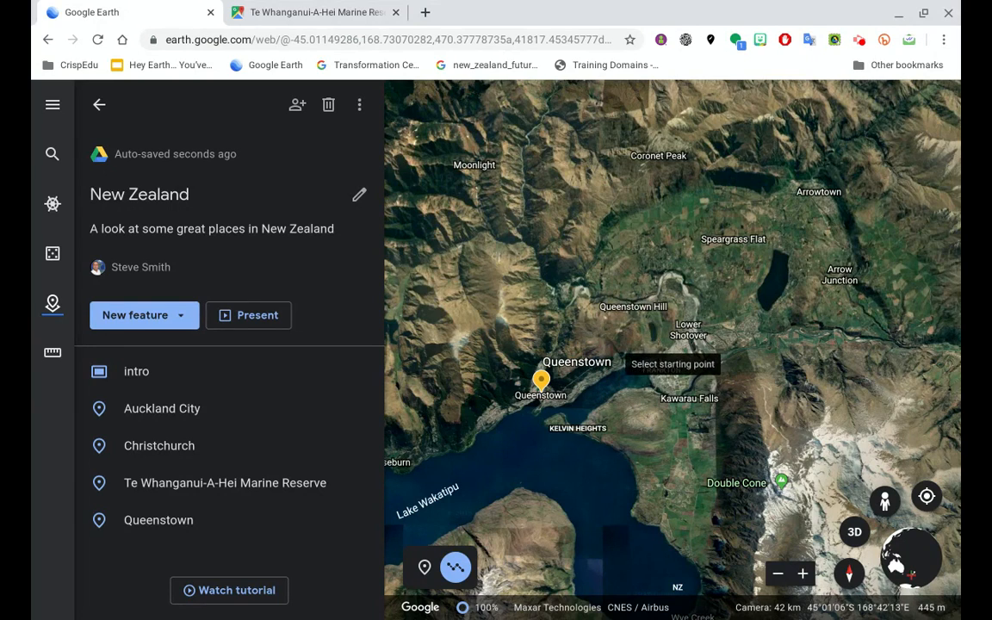
left_click(562, 390)
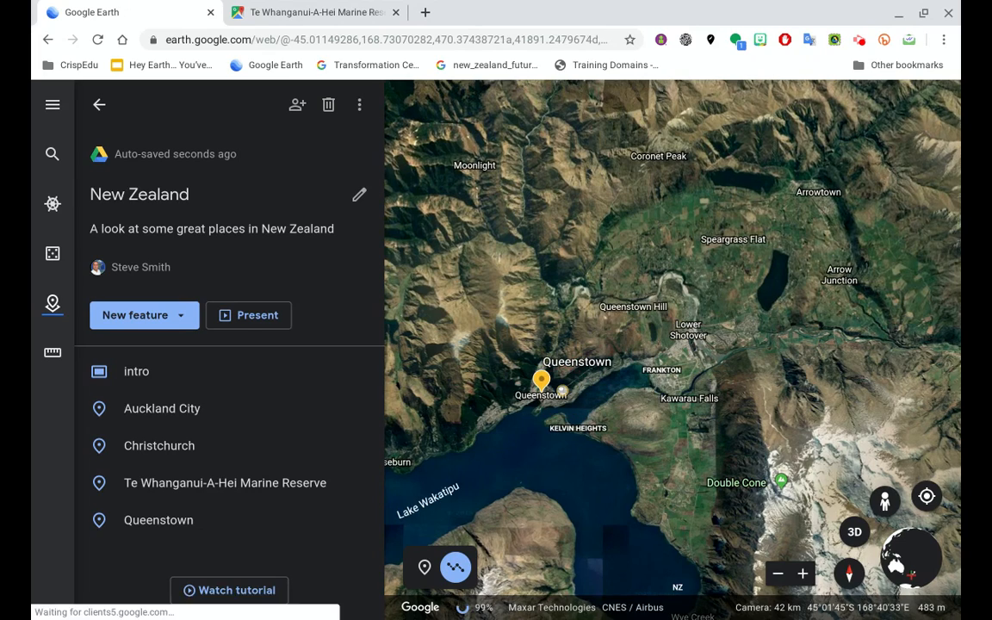
left_click(643, 356)
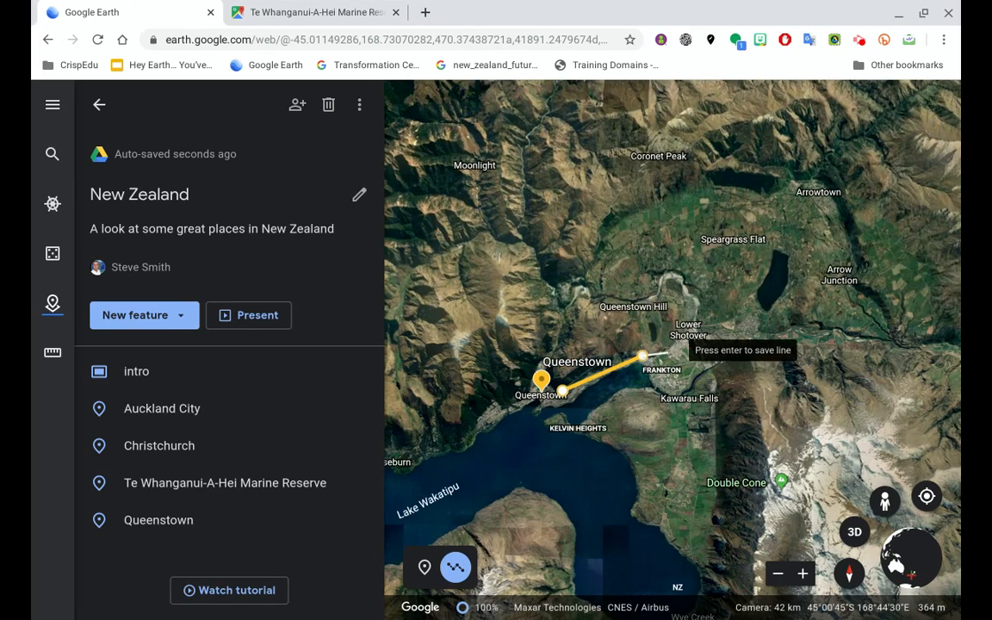
left_click(681, 342)
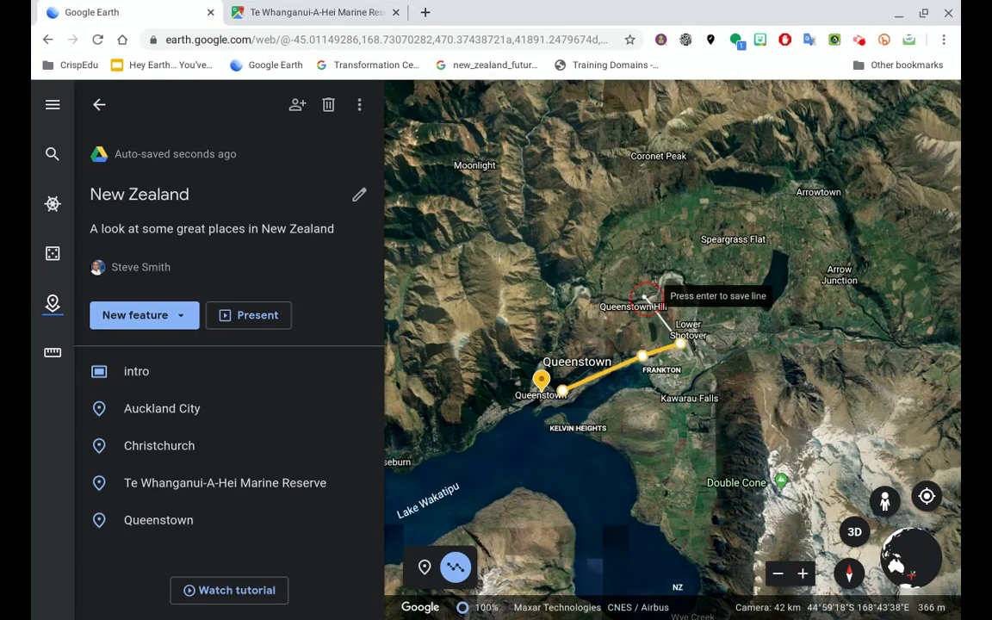
left_click(600, 295)
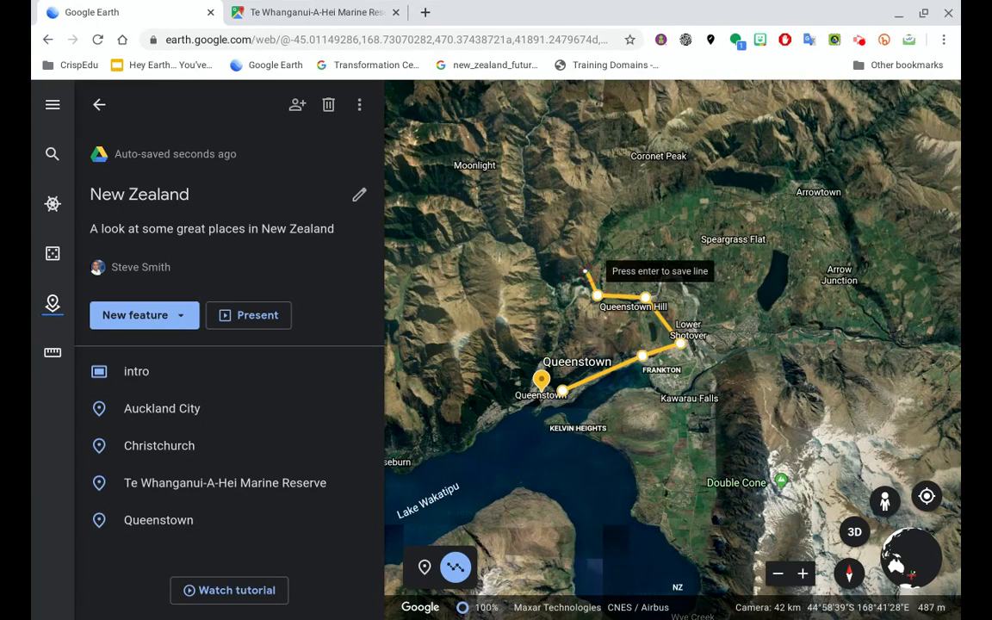
left_click(587, 274)
left_click(609, 225)
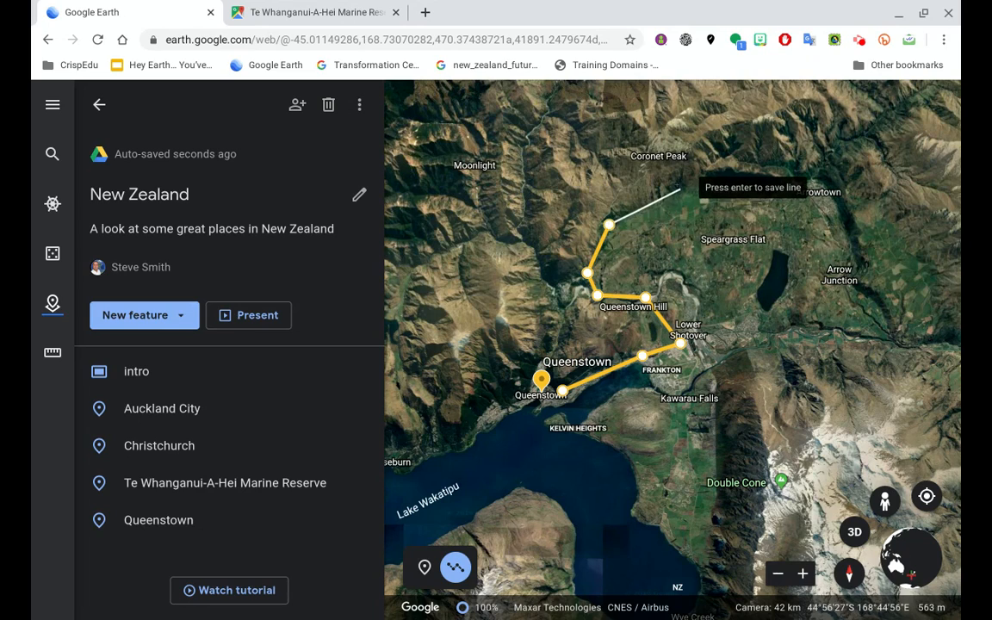
left_click(706, 180)
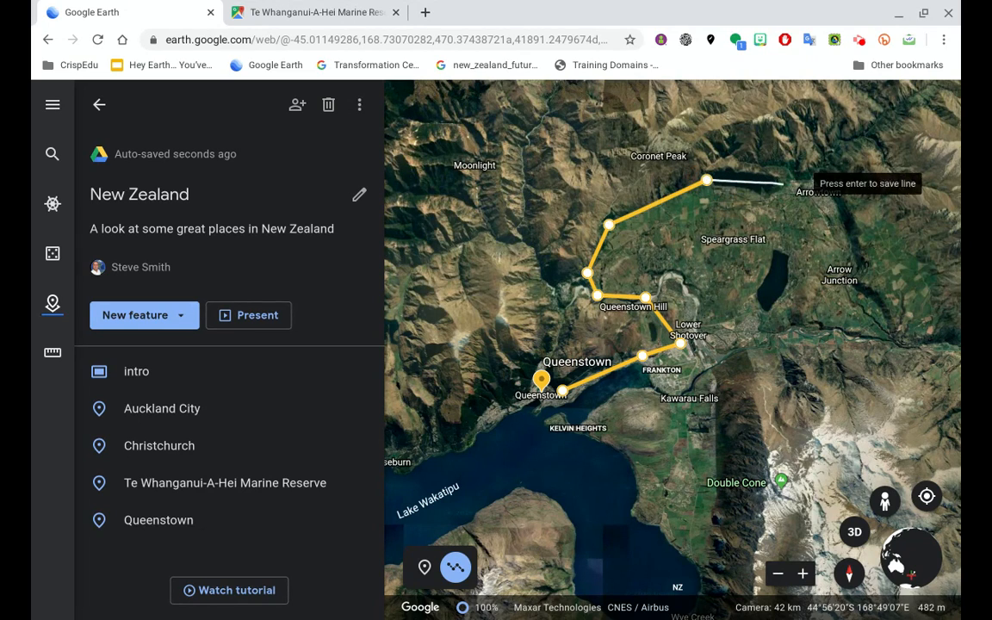
left_click(827, 181)
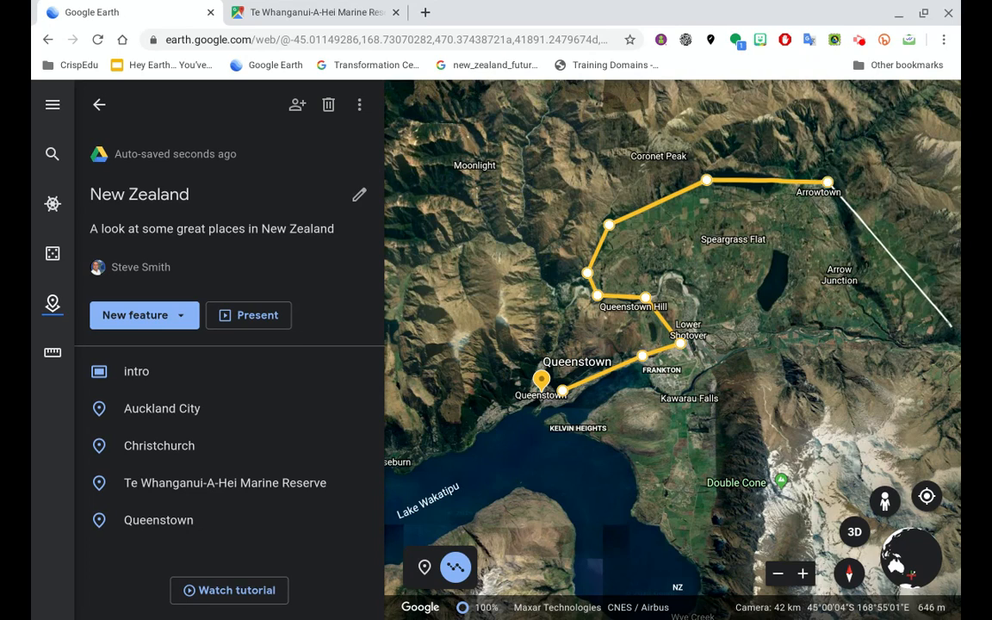
left_click(938, 328)
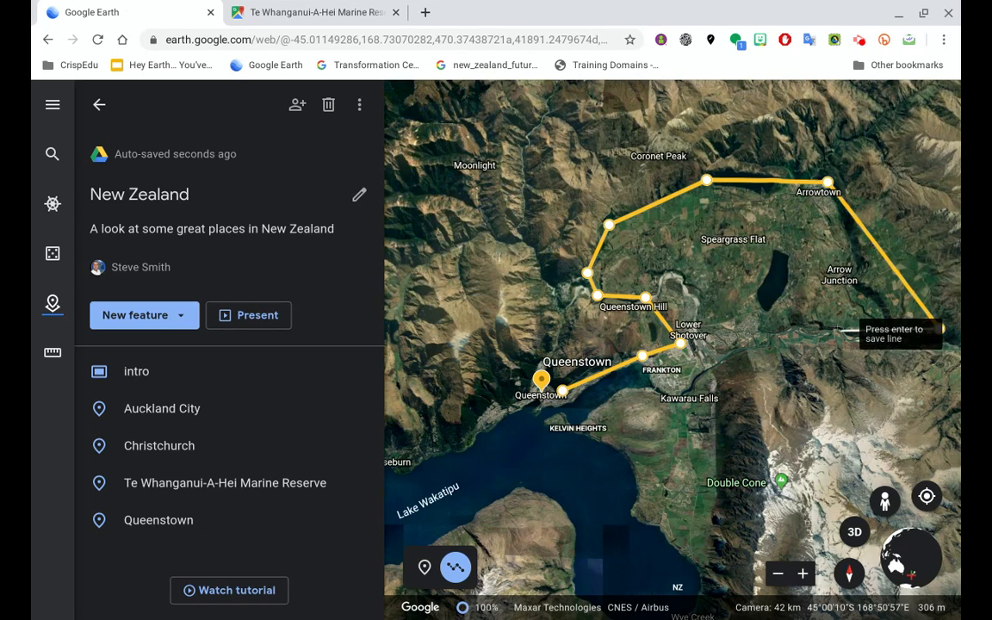
left_click(758, 346)
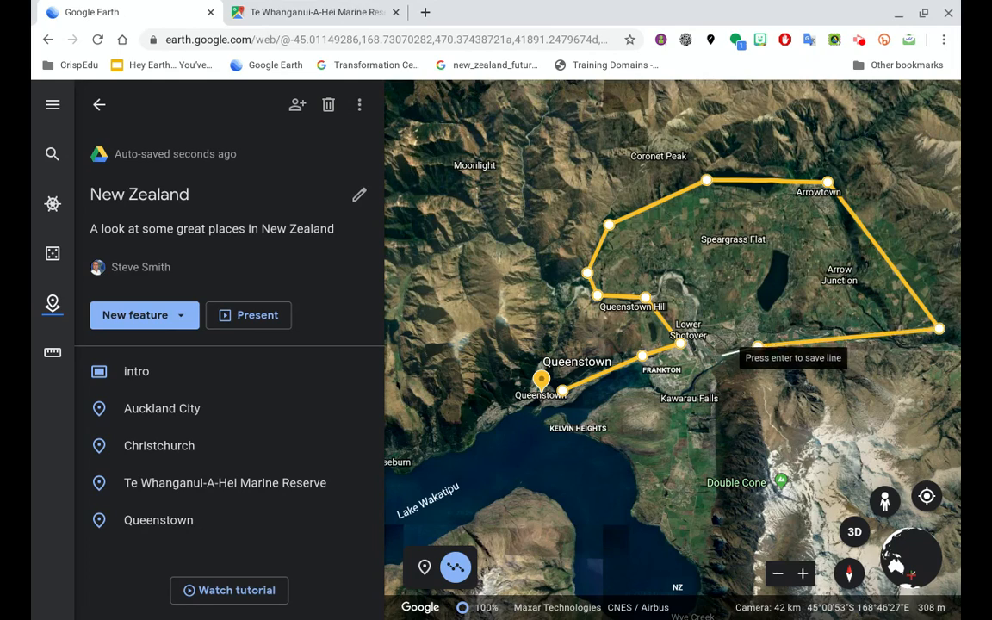
left_click(709, 369)
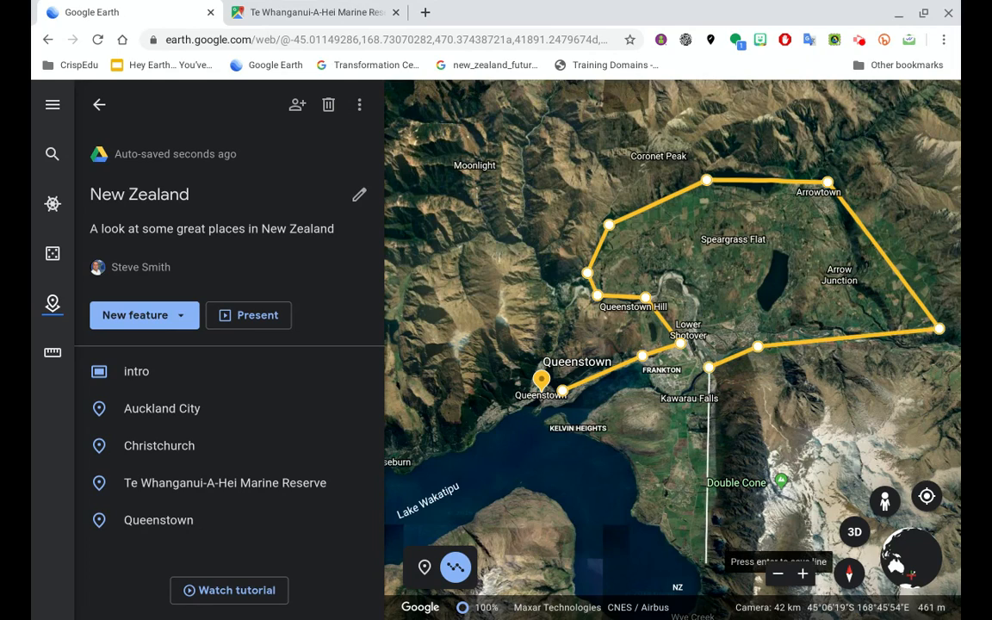
left_click(631, 513)
left_click(631, 448)
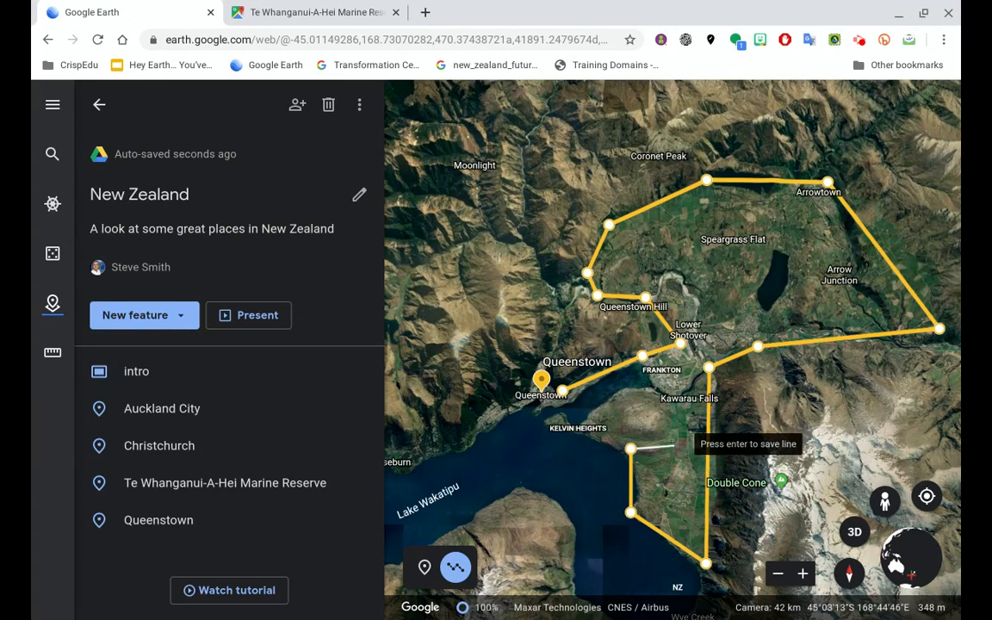
left_click(675, 445)
left_click(673, 406)
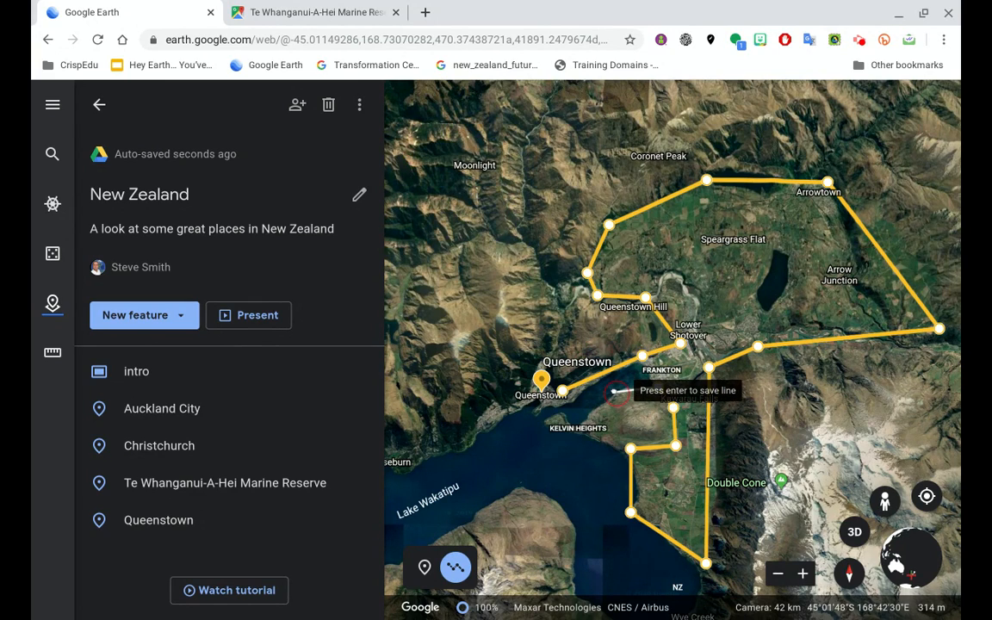
left_click(614, 392)
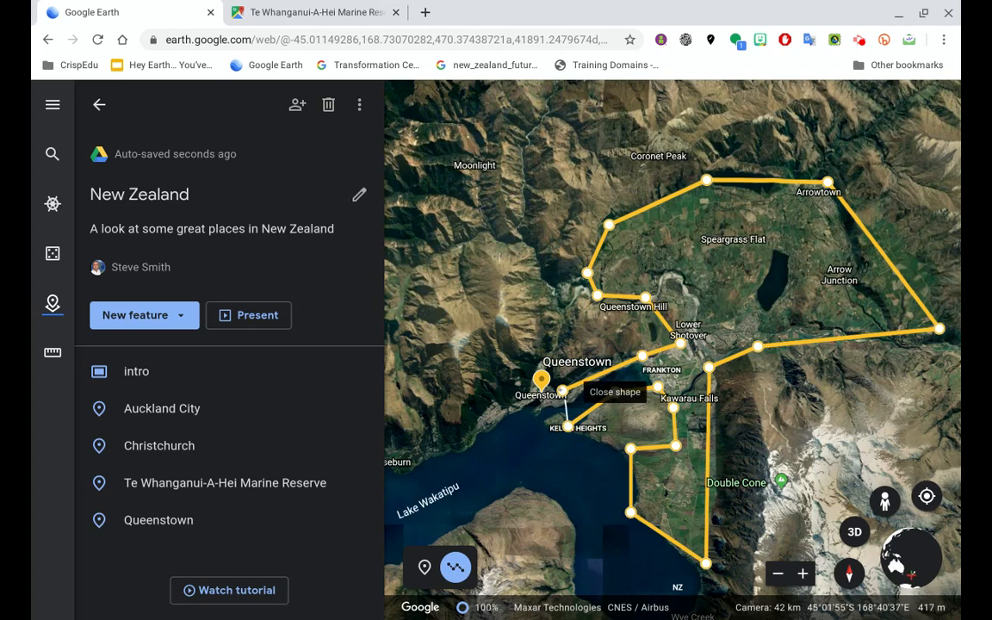
left_click(561, 390)
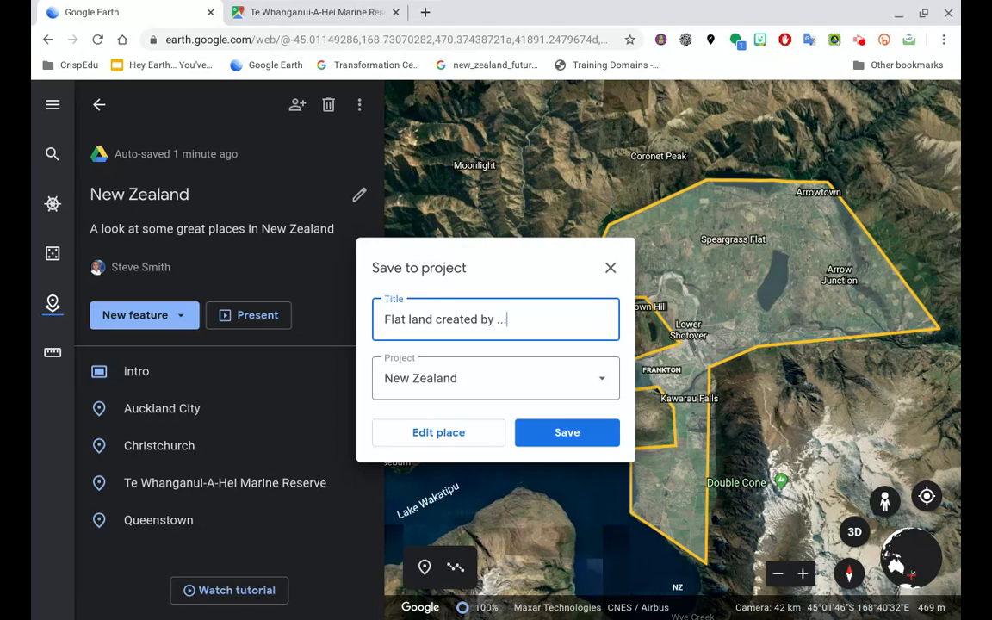
left_click(556, 435)
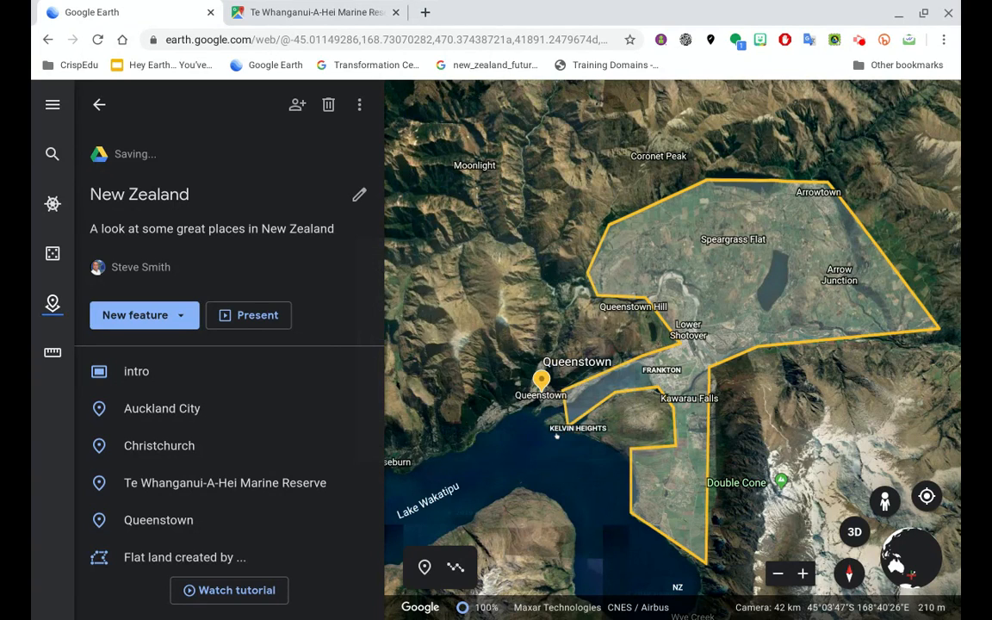
- Present the New Zealand project from the intro slide through every place to the flat land shape, and return to editing
mouse_move(225, 547)
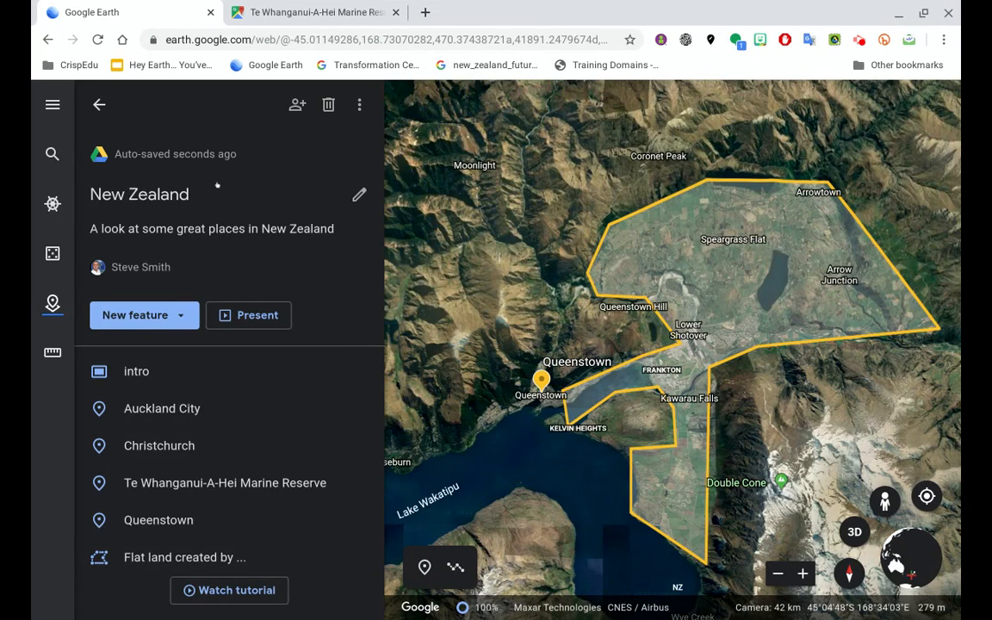
left_click(257, 314)
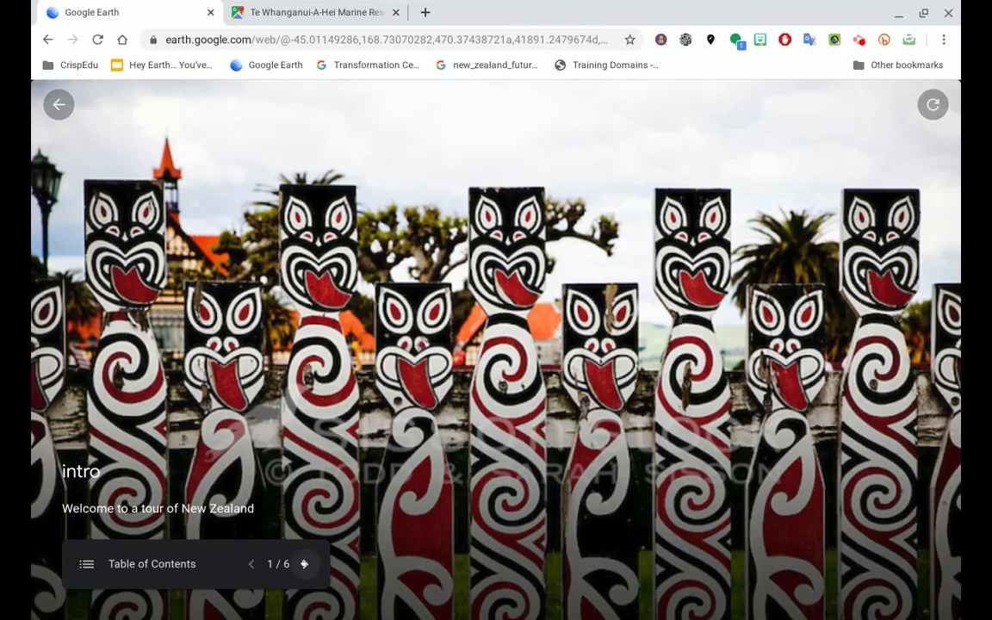
left_click(304, 565)
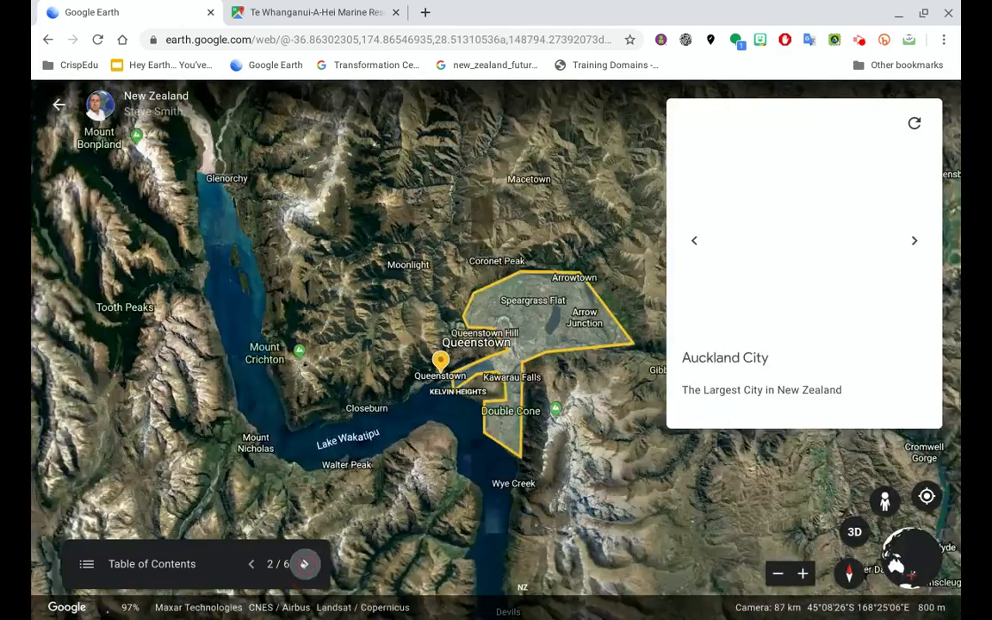
left_click(304, 564)
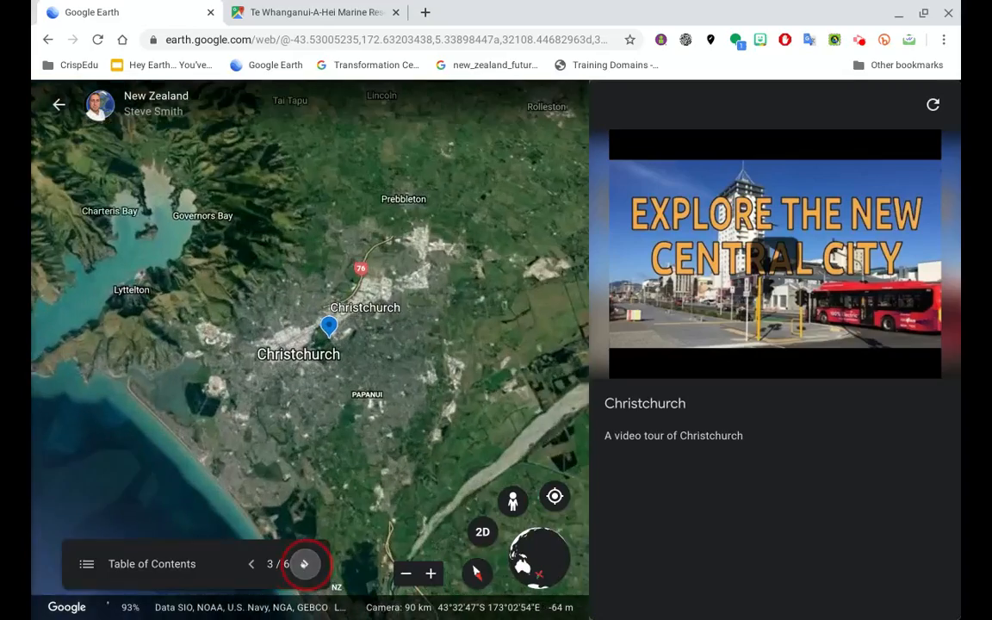
left_click(304, 564)
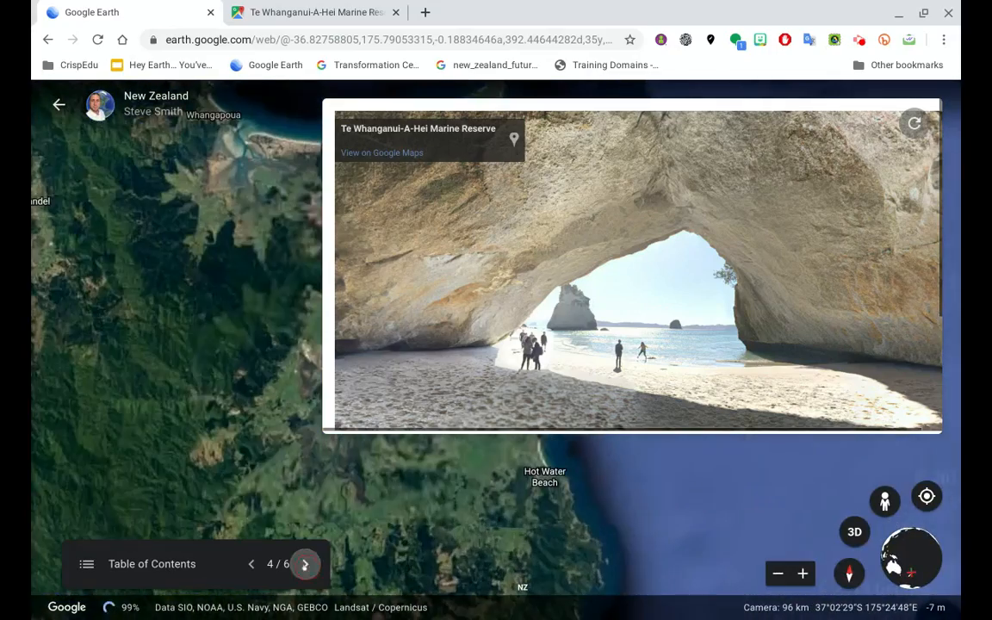
left_click(304, 564)
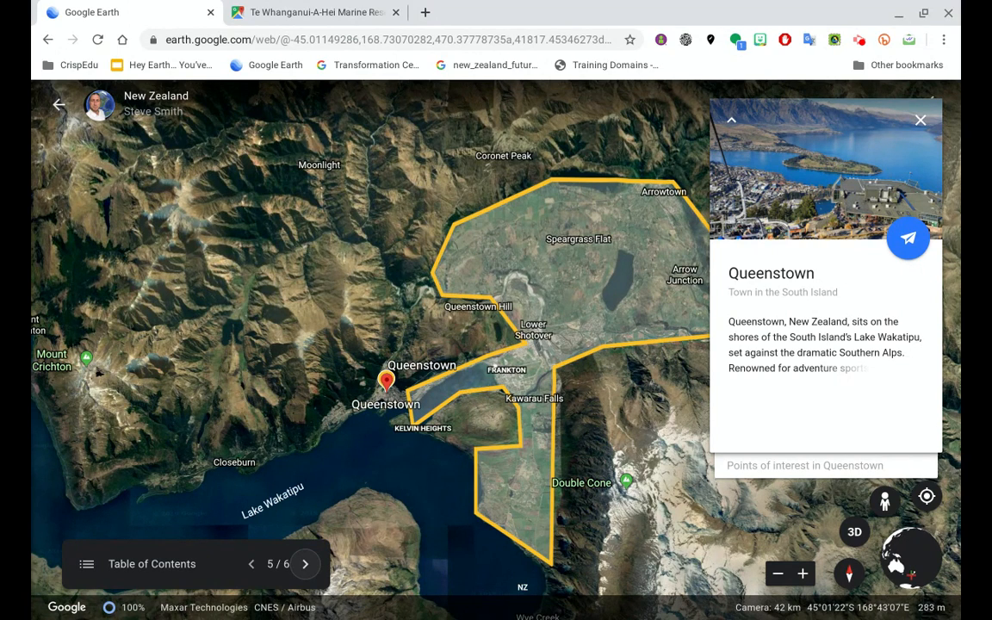
left_click_drag(398, 320, 304, 305)
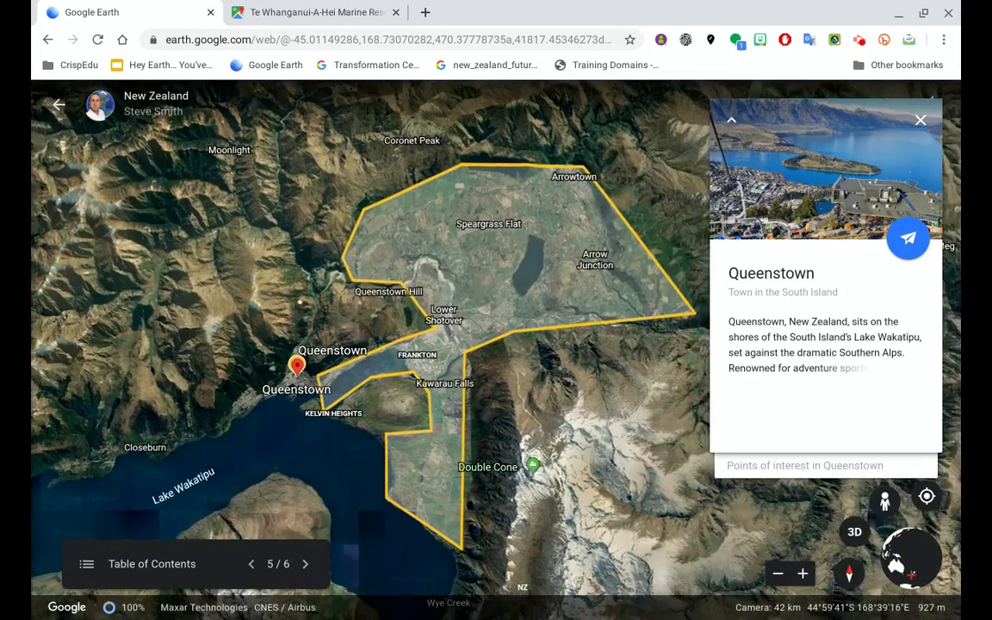
left_click(307, 563)
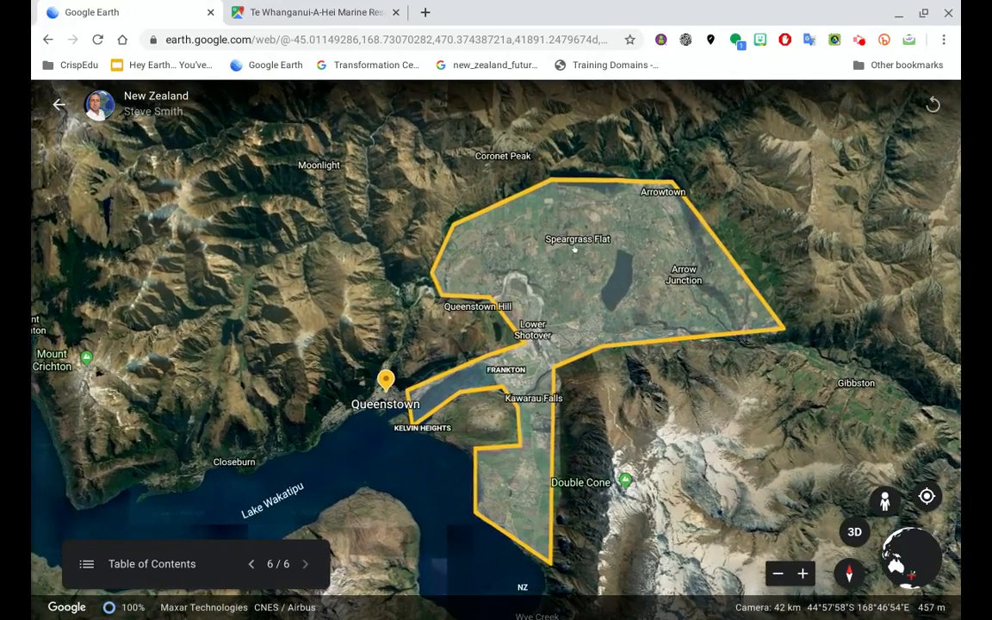
left_click(59, 105)
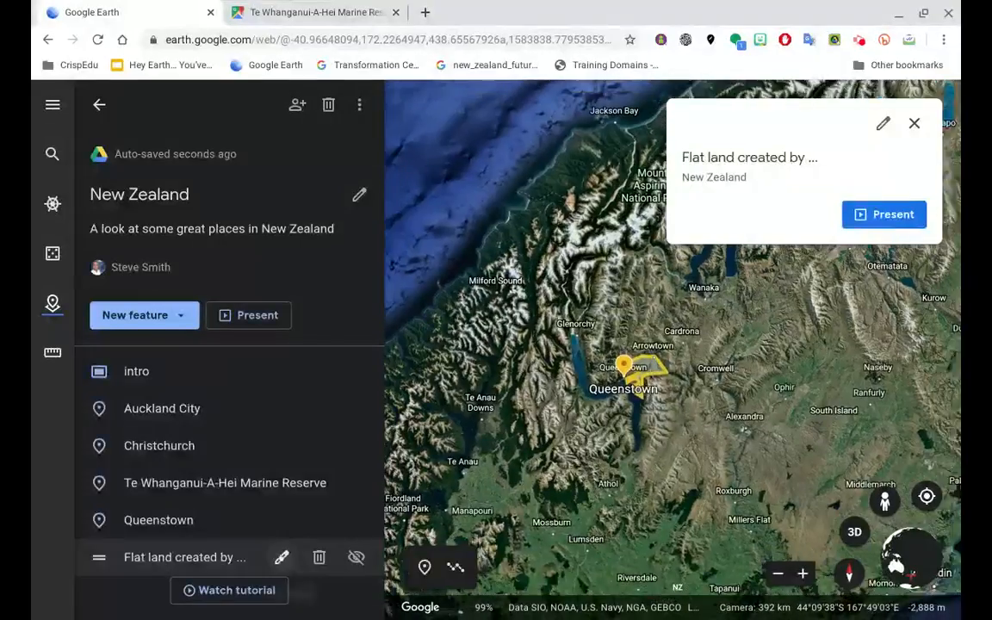
- Edit the flat land shape in the New Zealand project, giving it a dark blue fill and a red outline
left_click(282, 558)
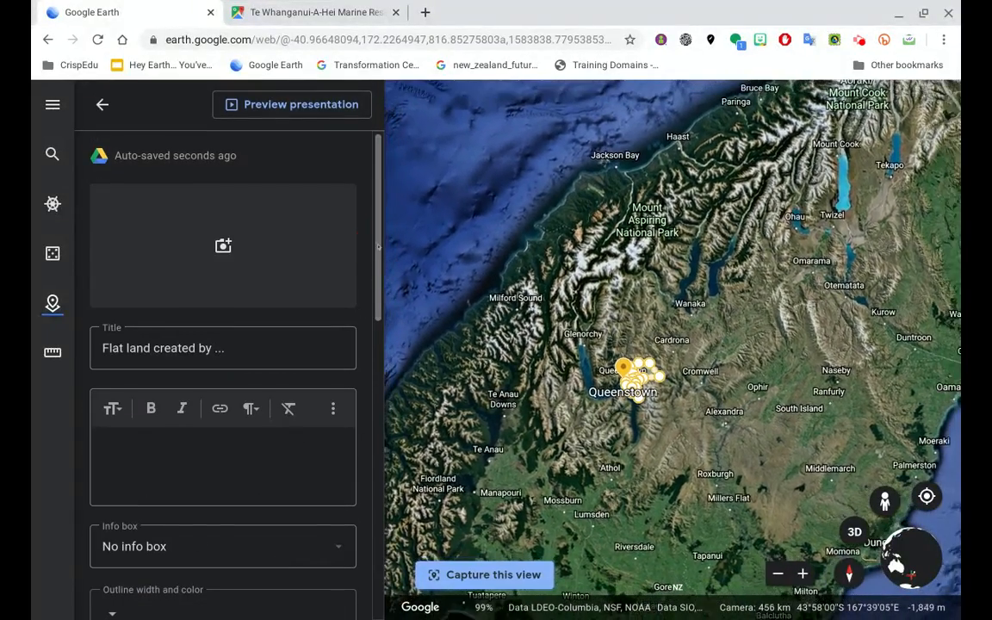
left_click_drag(380, 246, 386, 428)
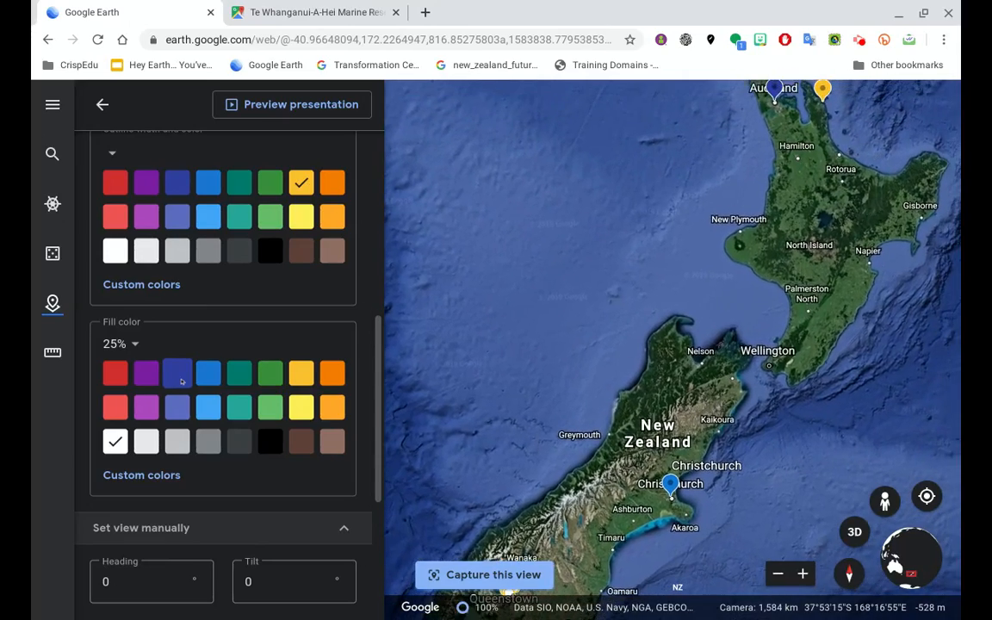
left_click(181, 381)
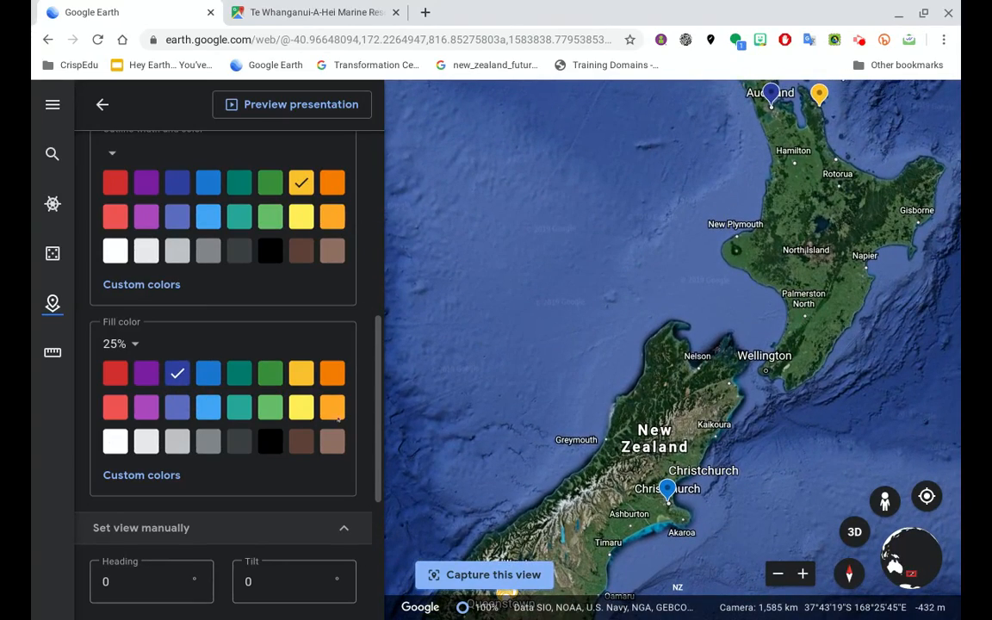
scroll(376, 408, "up", 3)
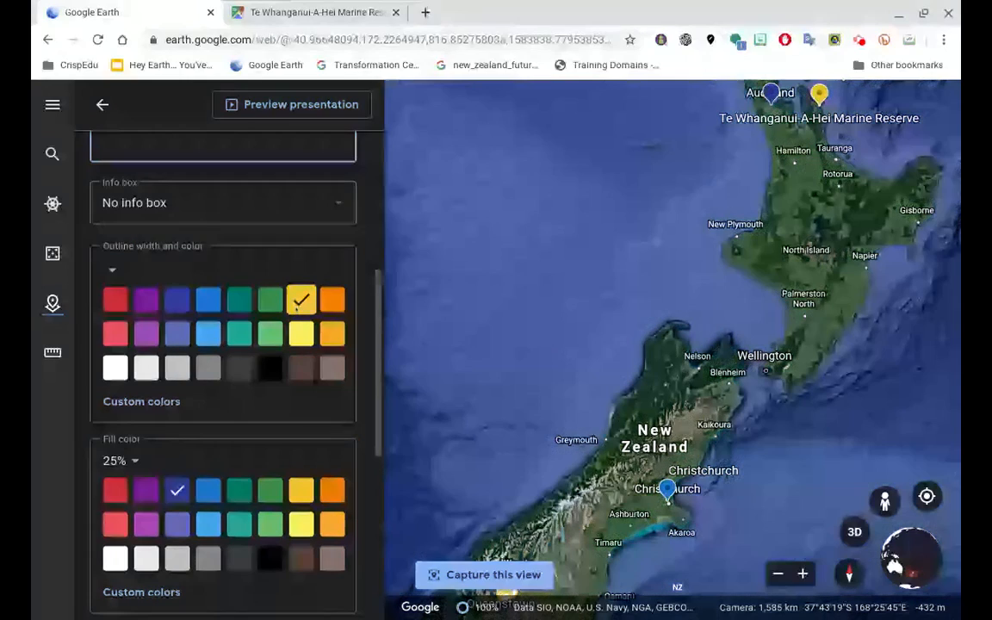
left_click(115, 299)
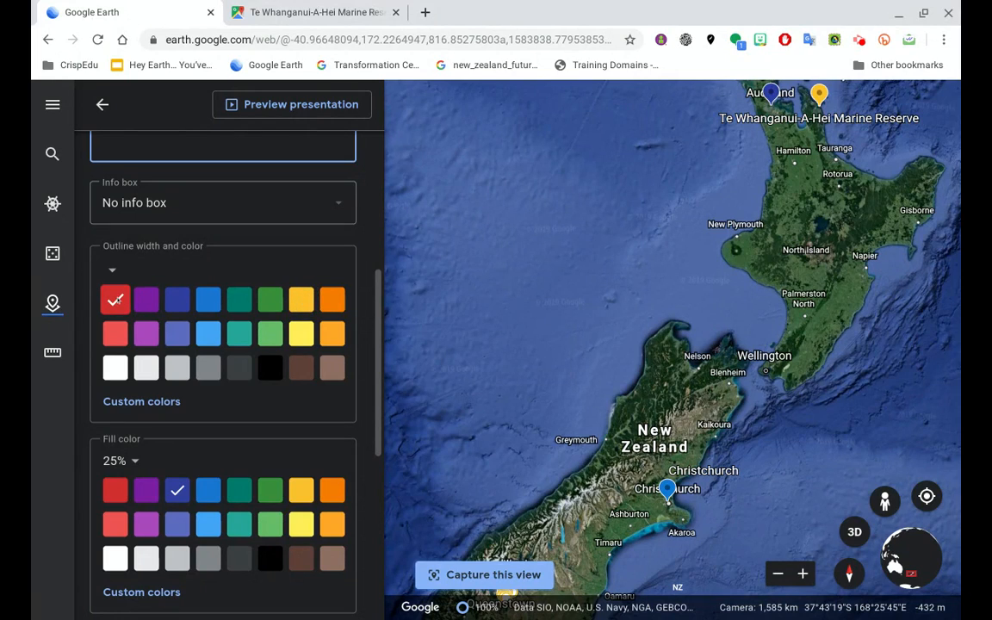
mouse_move(381, 306)
left_mouse_down()
mouse_move(399, 484)
mouse_move(379, 207)
left_mouse_up()
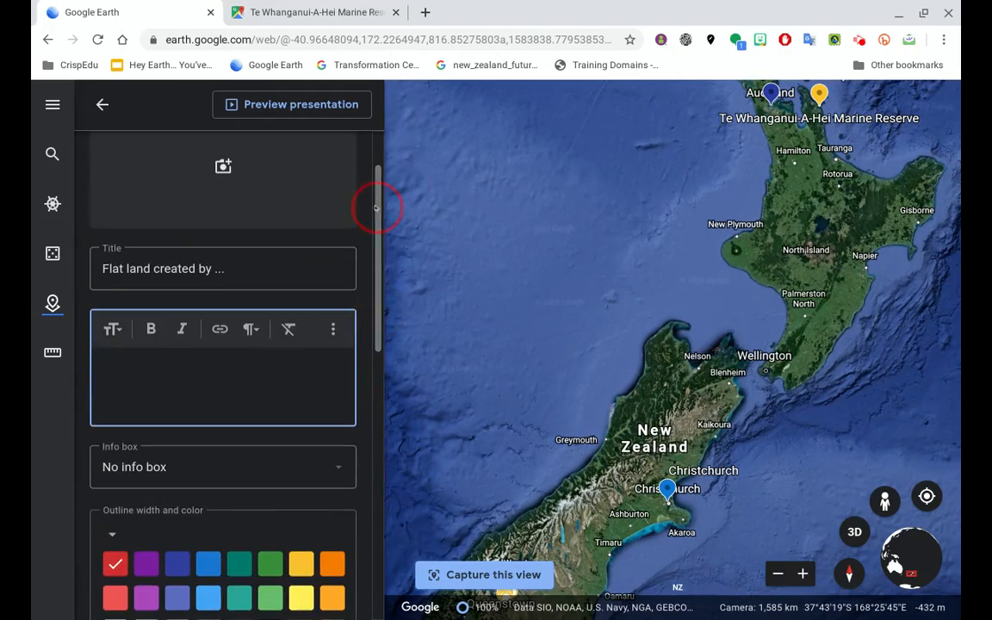
- Preview the recoloured flat land shape in presentation mode and return to the New Zealand project's feature list
left_click(282, 104)
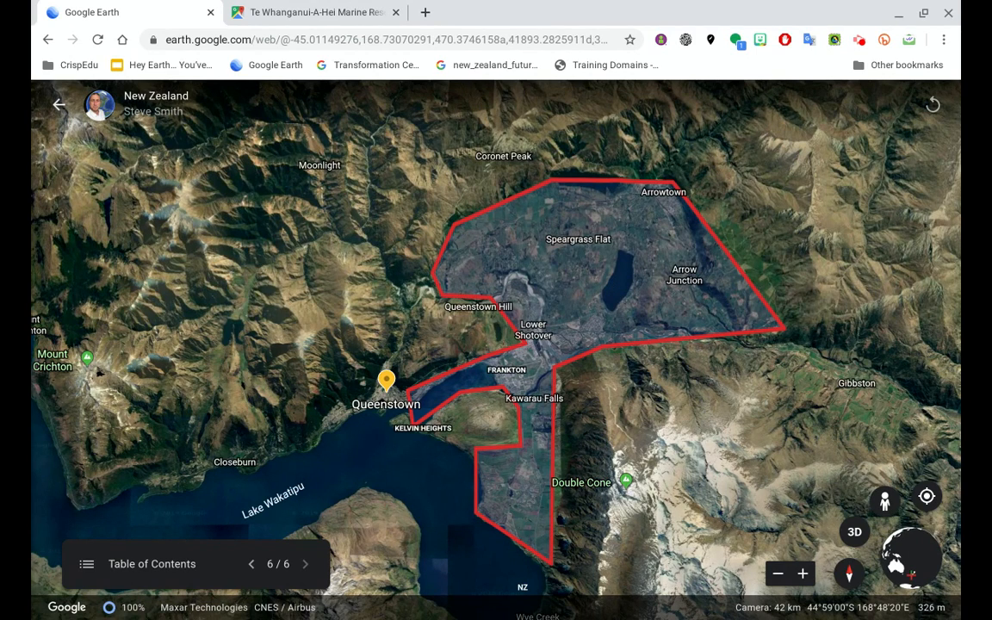
left_click(55, 106)
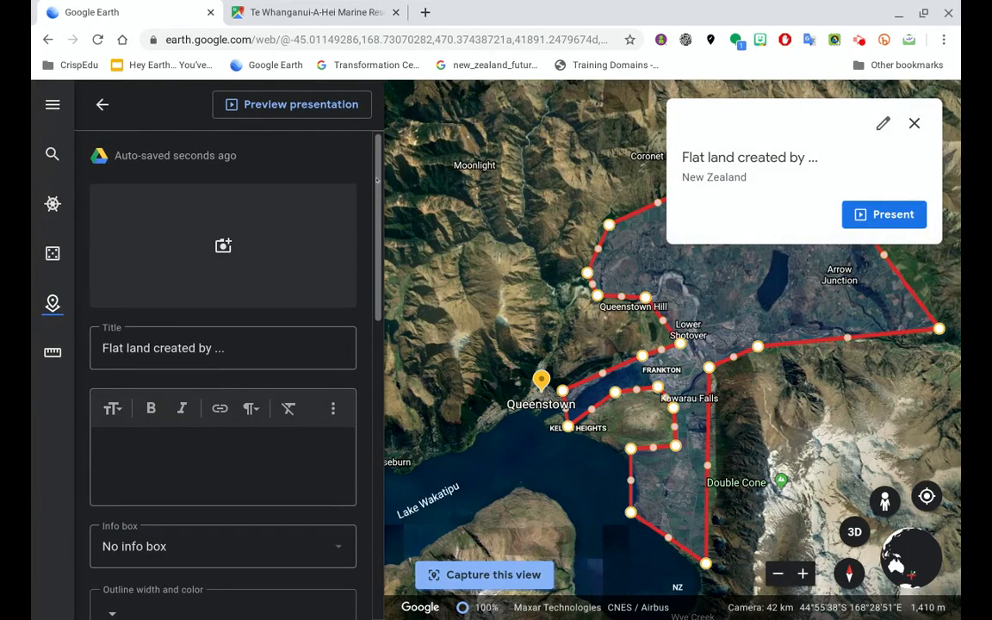
scroll(375, 180, "down", 2)
scroll(378, 177, "up", 2)
left_click(100, 105)
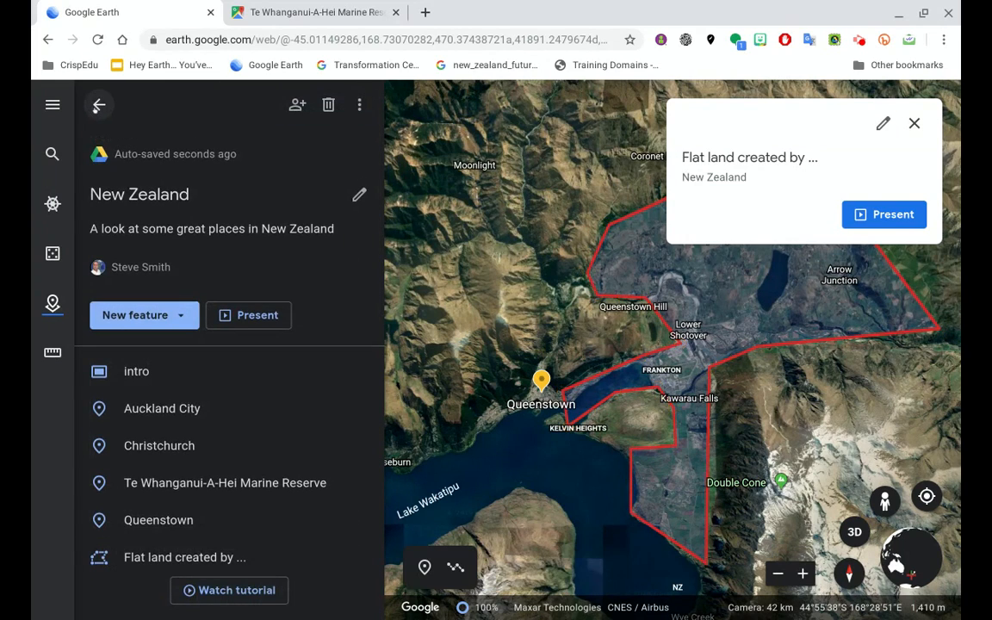
- View the project's Auckland City, Christchurch, Te Whanganui-A-Hei Marine Reserve and flat land features one after another
left_click(177, 410)
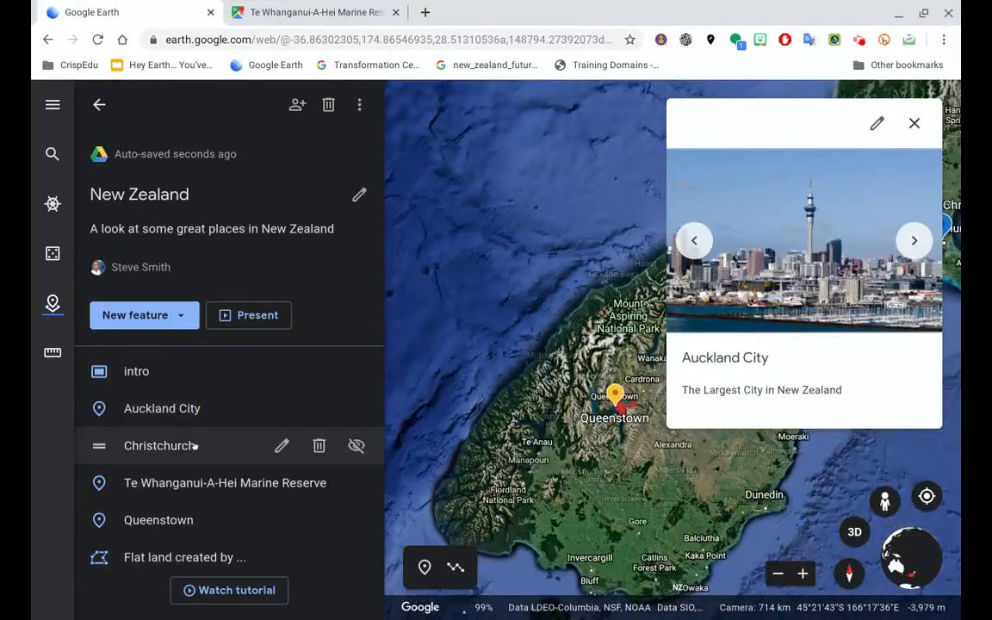
left_click(191, 446)
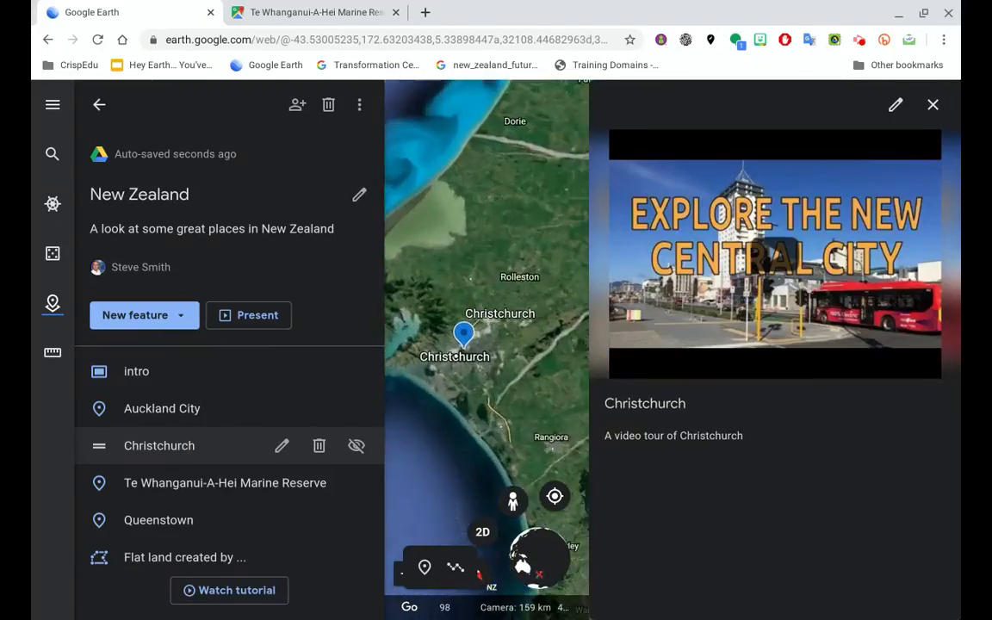
left_click(163, 484)
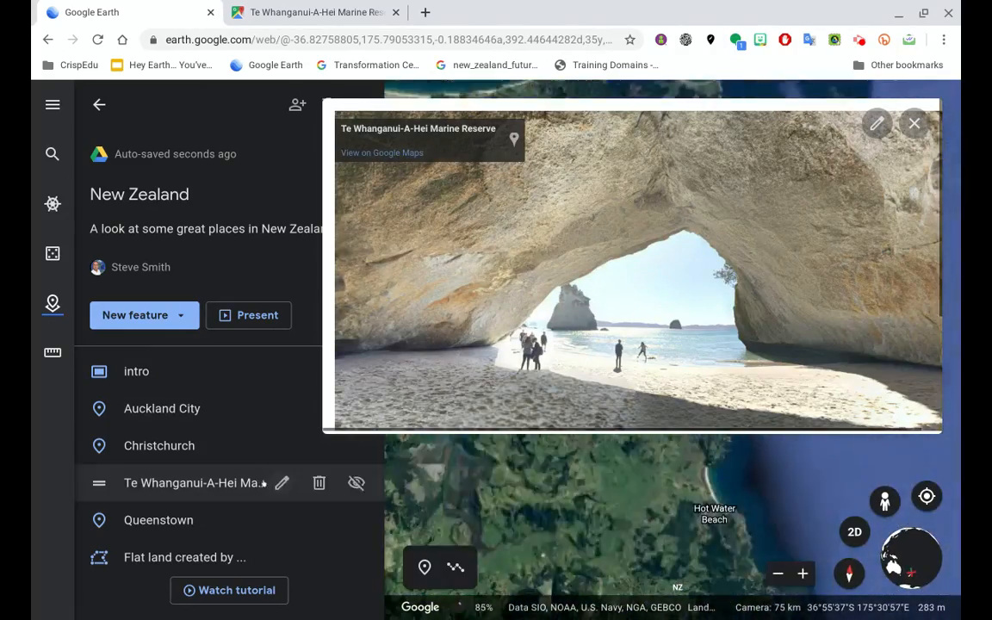
left_click(157, 558)
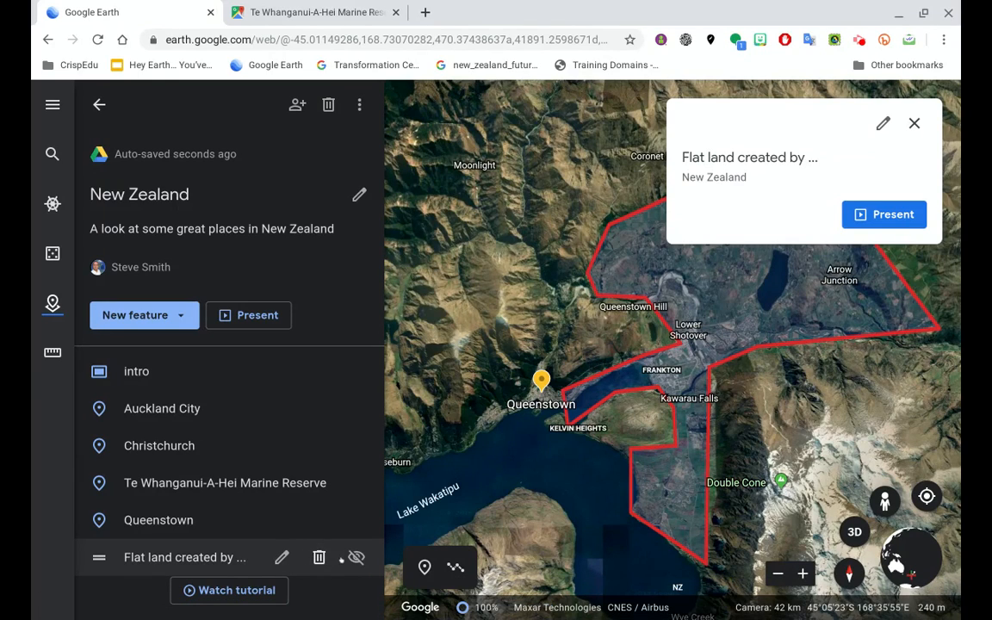
- Switch the flat land shape's visibility off, on and off again, leaving it hidden on the map
left_click(356, 558)
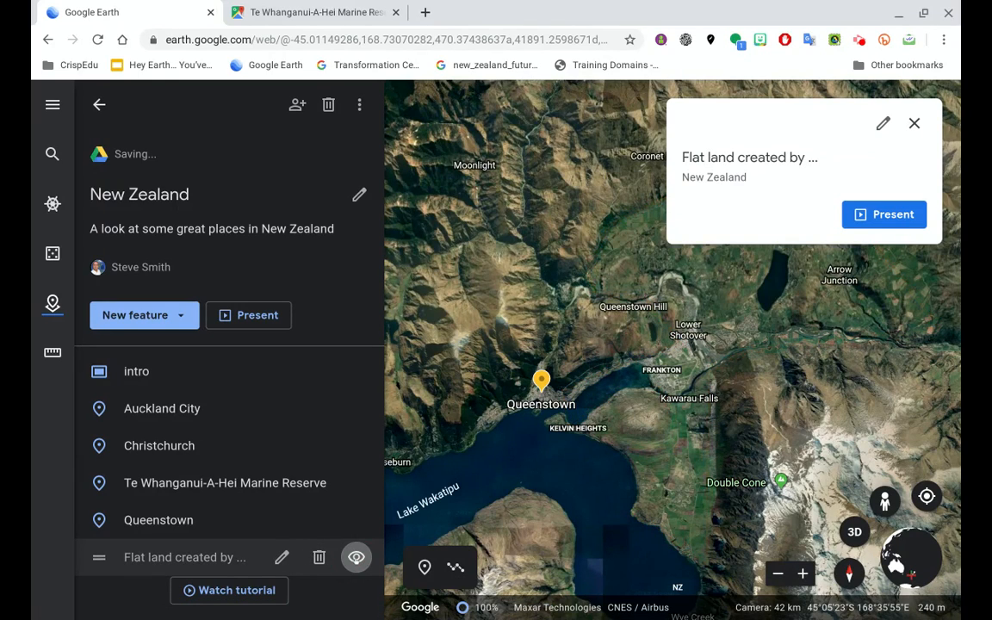
left_click(356, 557)
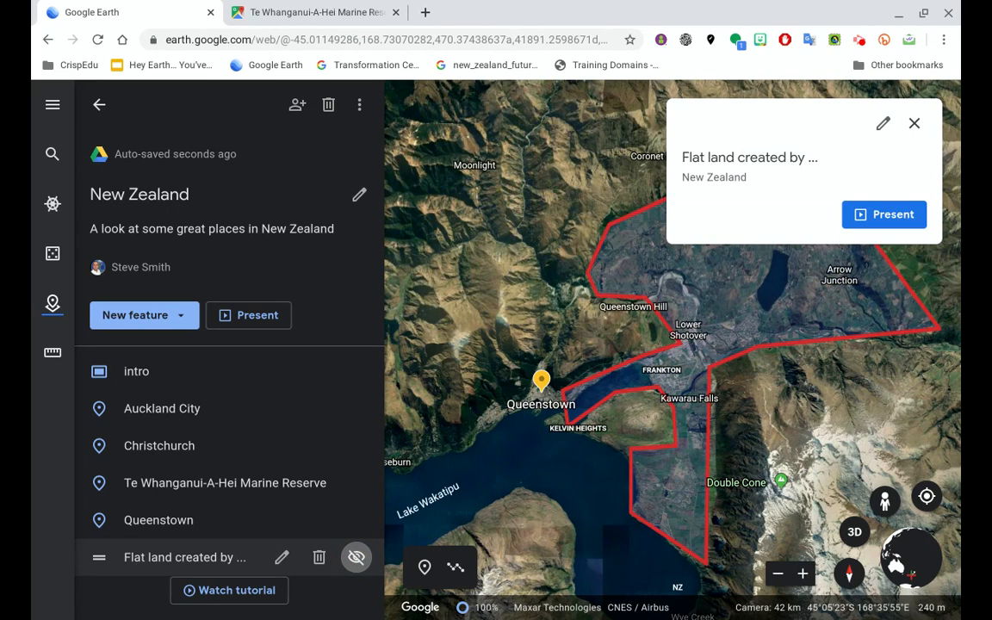
left_click(355, 557)
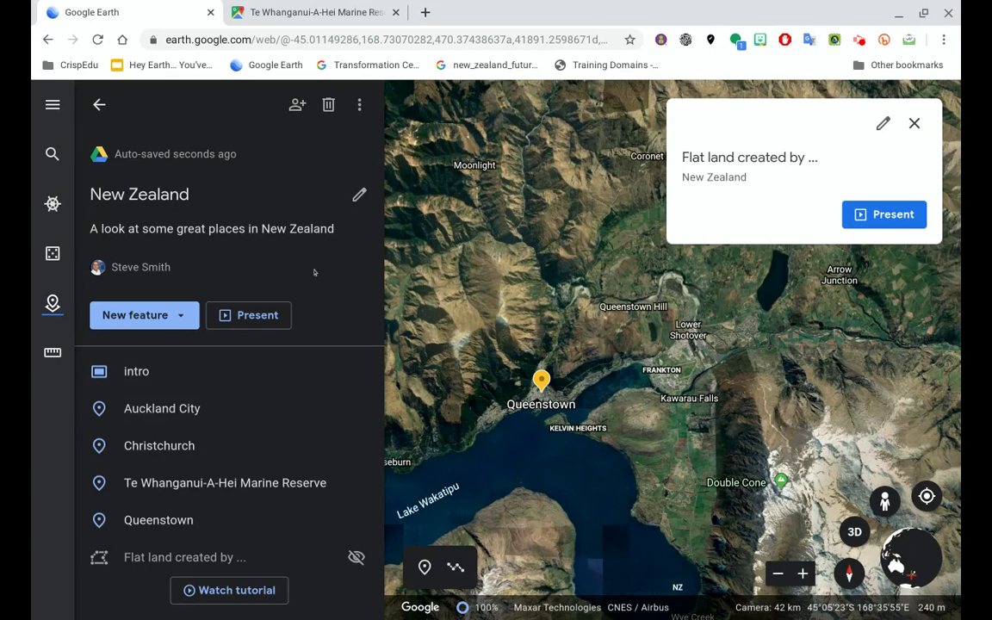
- Share the New Zealand project by turning on link sharing so that anyone with the link can view it, trying edit access first
left_click(296, 104)
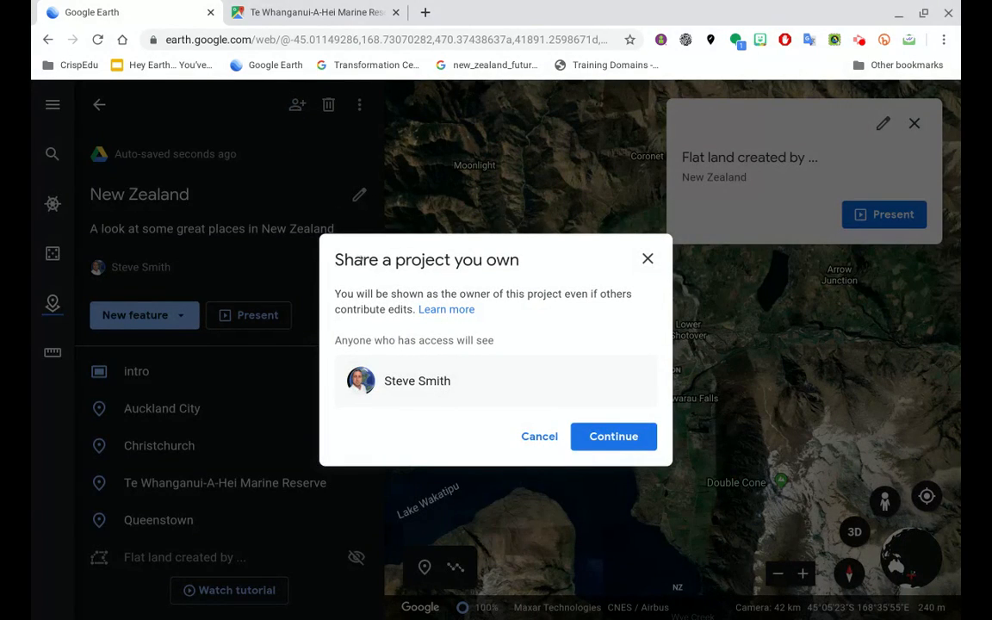
left_click(610, 436)
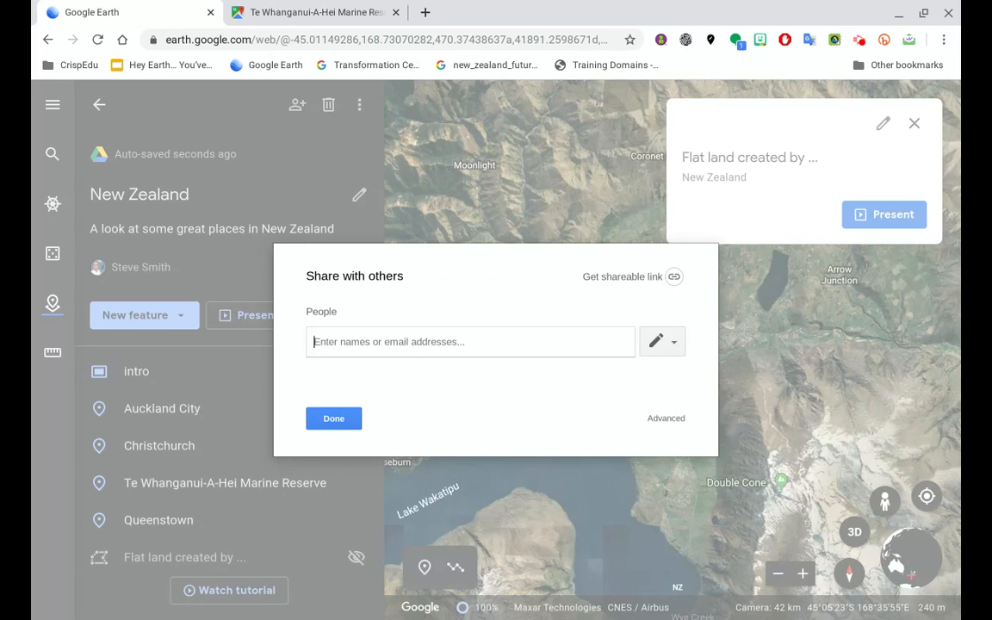
left_click(665, 419)
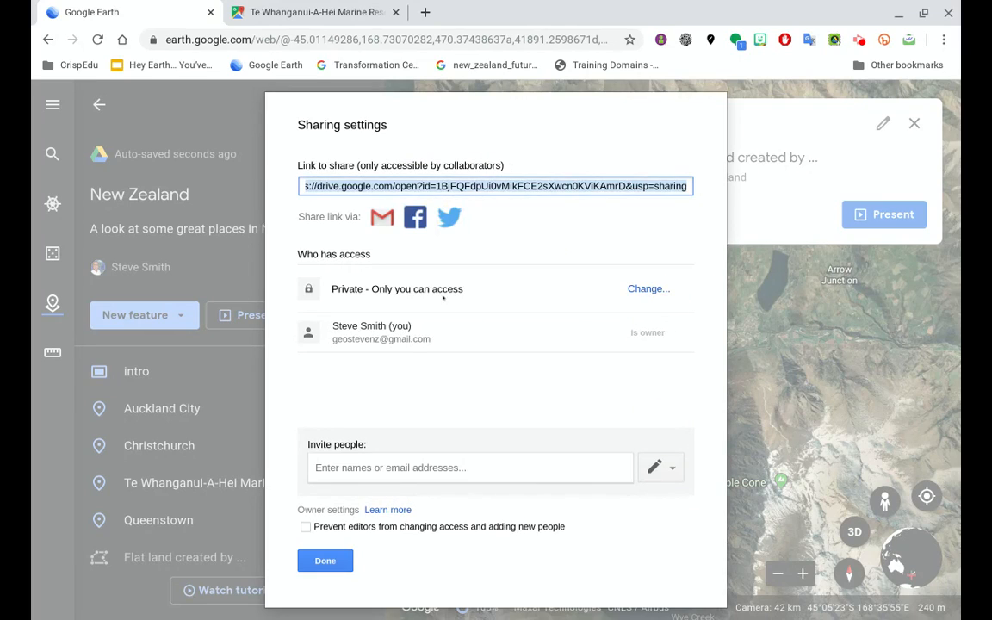
left_click(631, 292)
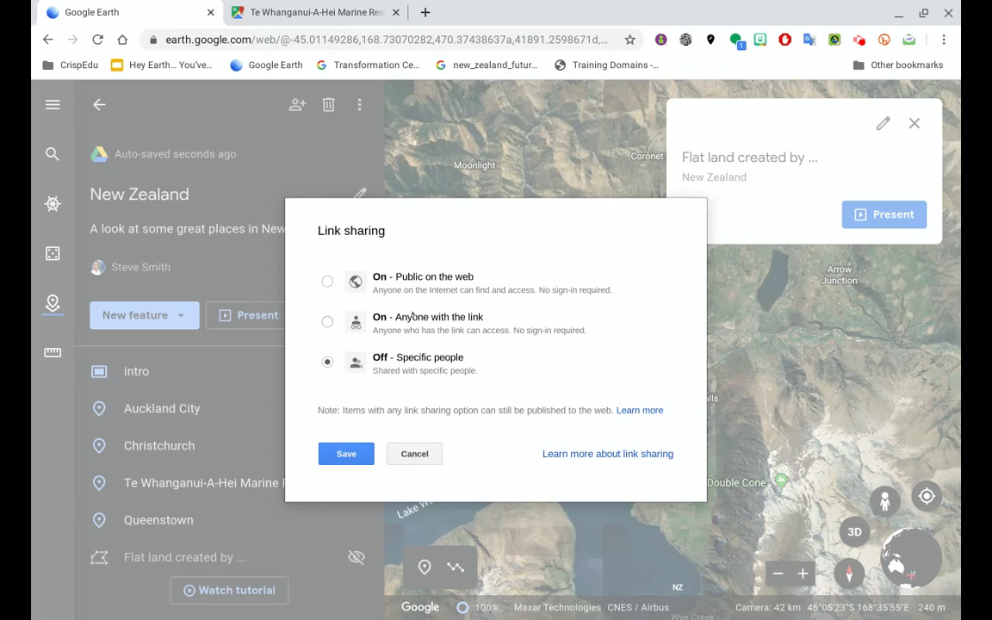
left_click(328, 321)
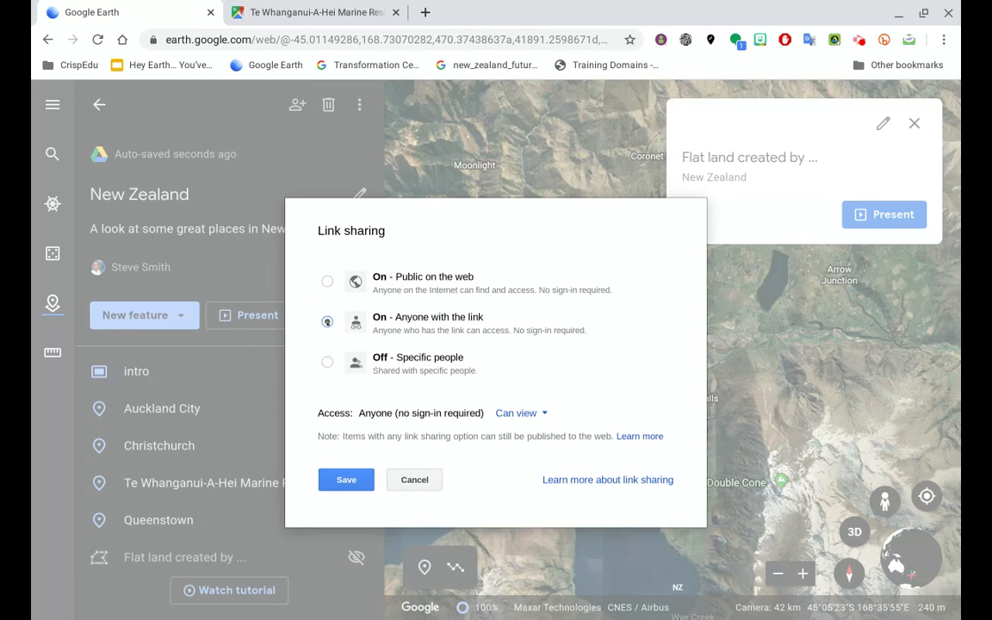
left_click(525, 414)
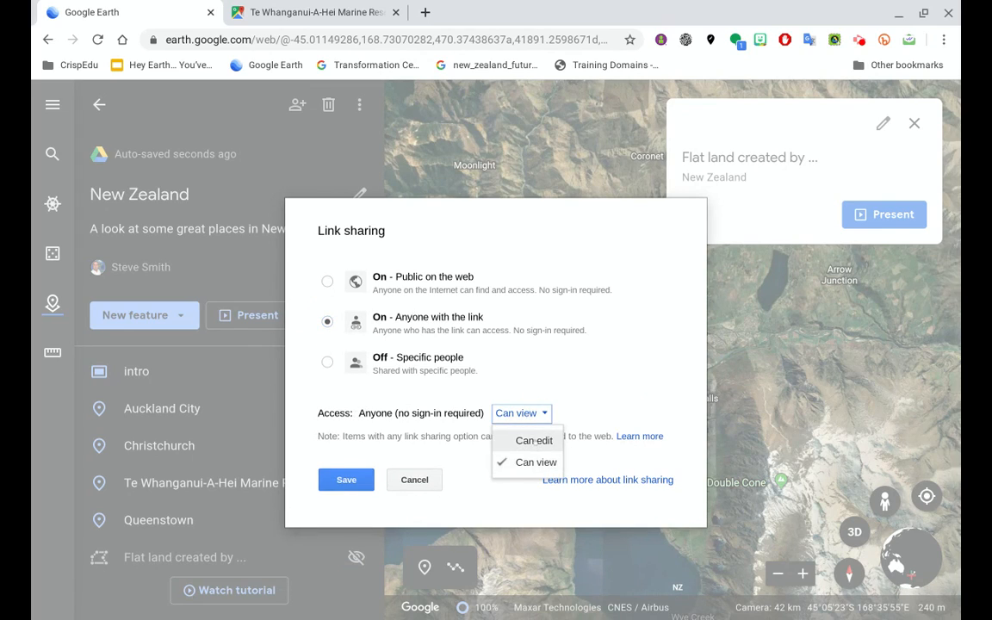
left_click(533, 440)
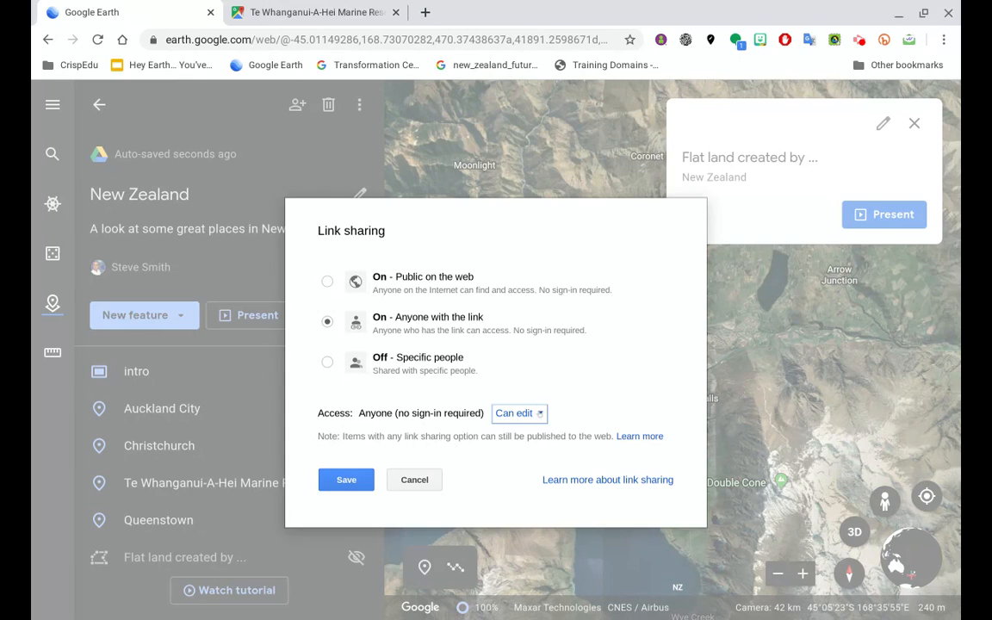
left_click(541, 413)
left_click(537, 464)
left_click(352, 481)
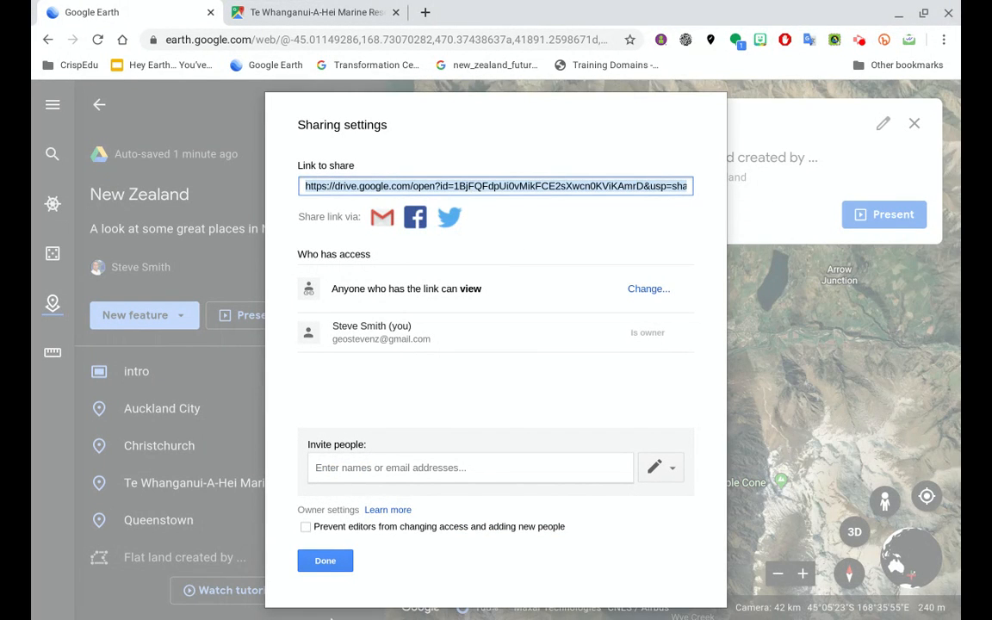
left_click(325, 561)
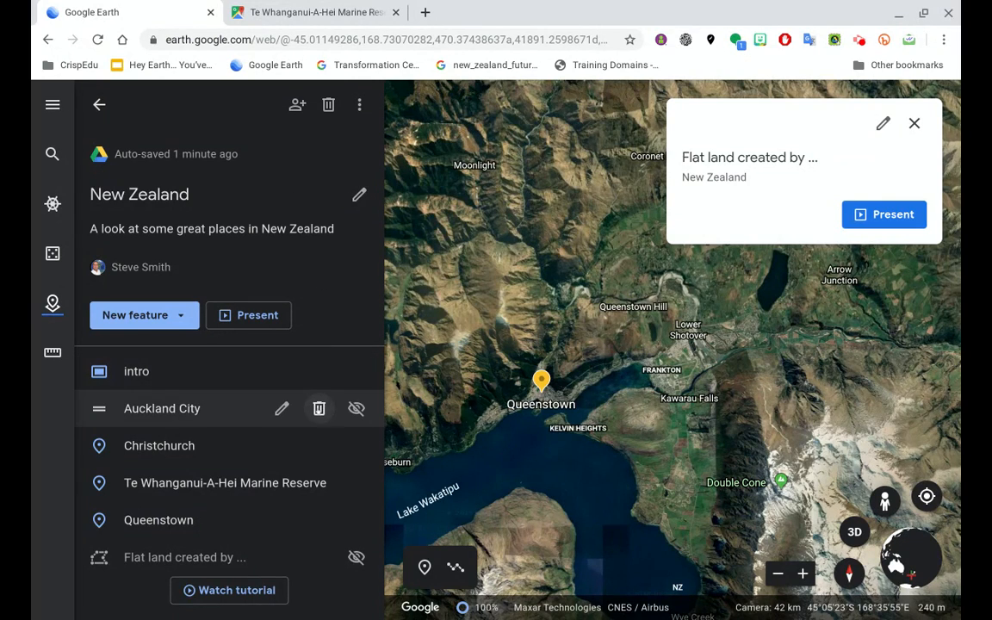
- View the Te Whanganui-A-Hei Marine Reserve feature with its embedded panorama and close its info box
left_click(212, 485)
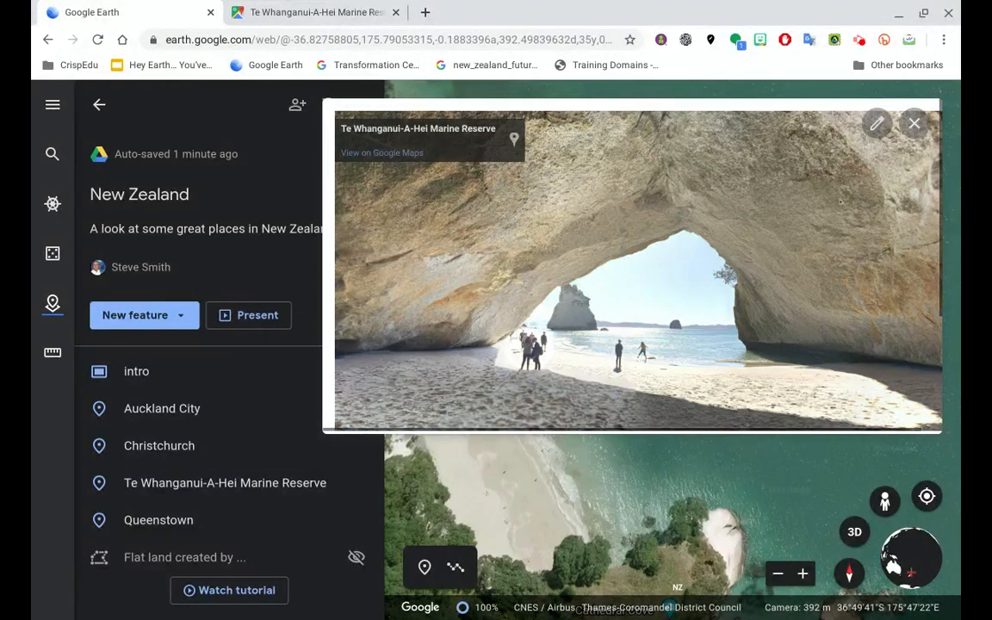
left_click(913, 124)
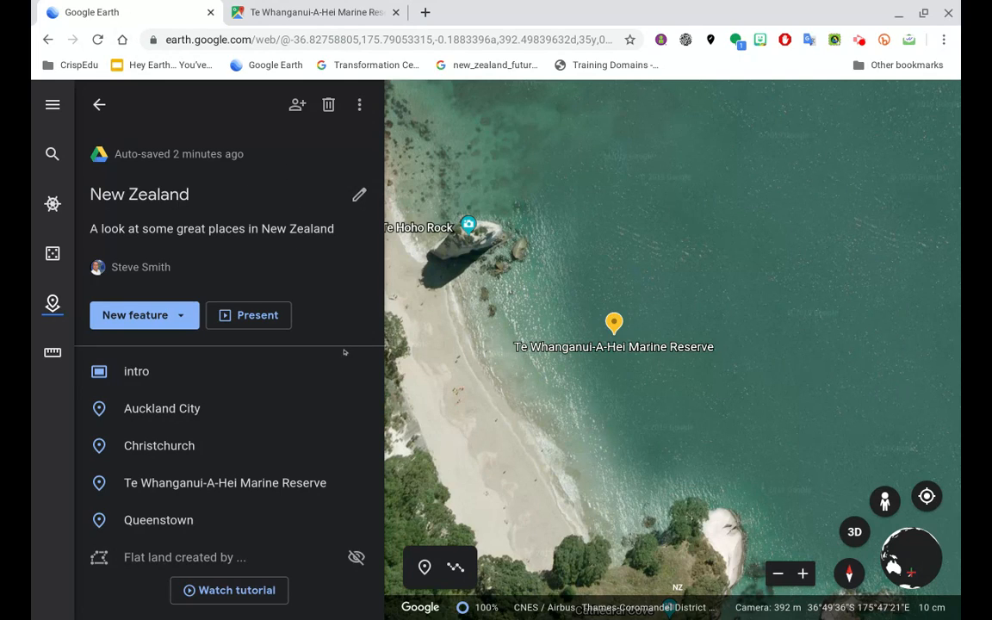
mouse_move(326, 411)
left_click(859, 39)
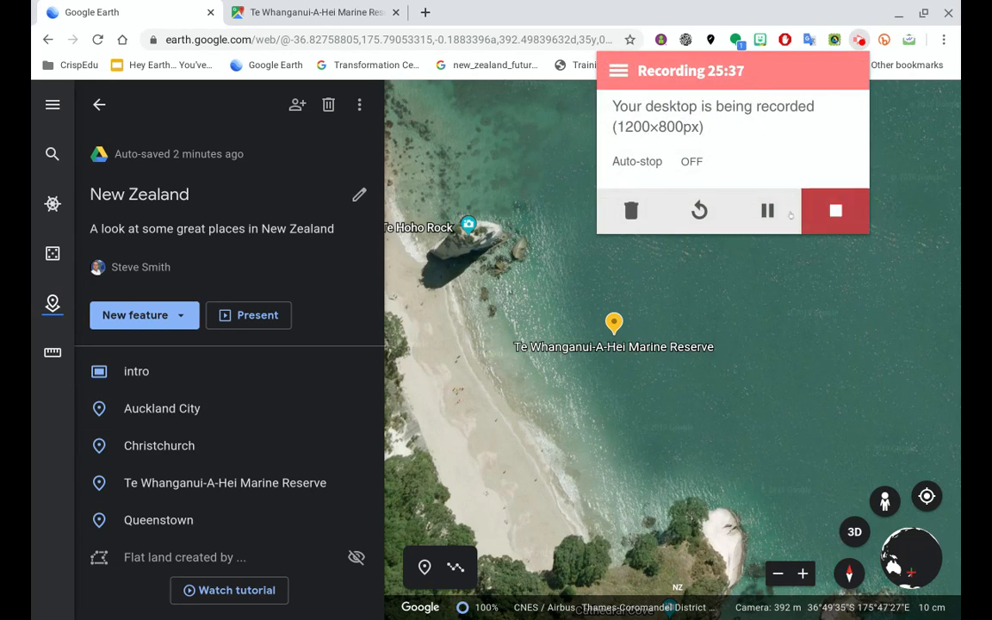